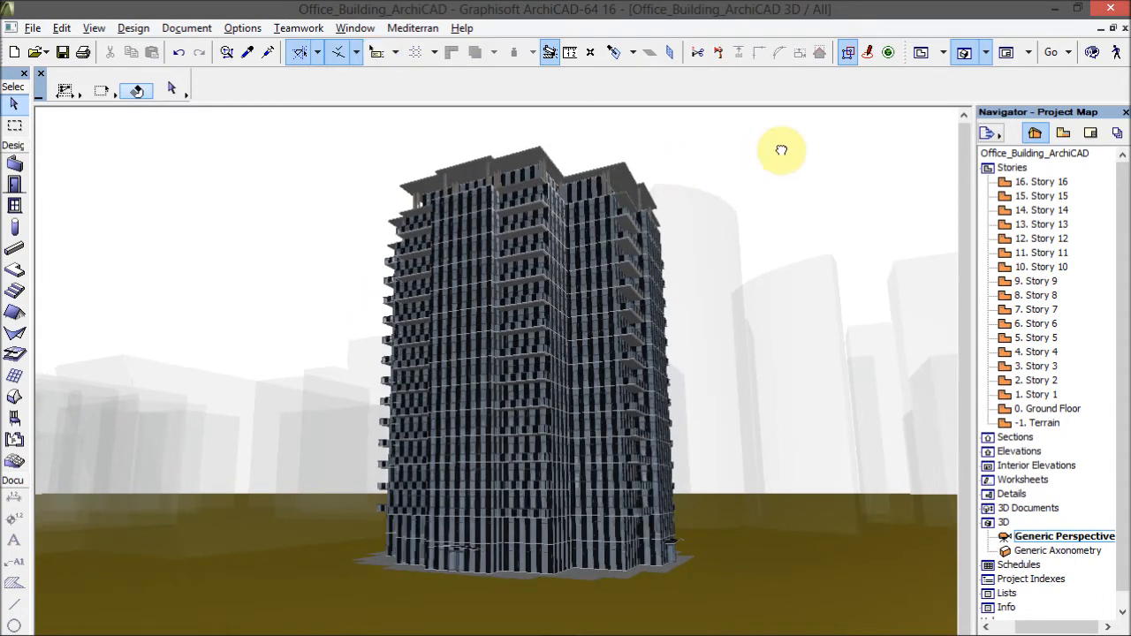
- Hide the _Terrain and _Curtain Walls layers in the model view layer settings
key(Escape)
key(ctrl+l)
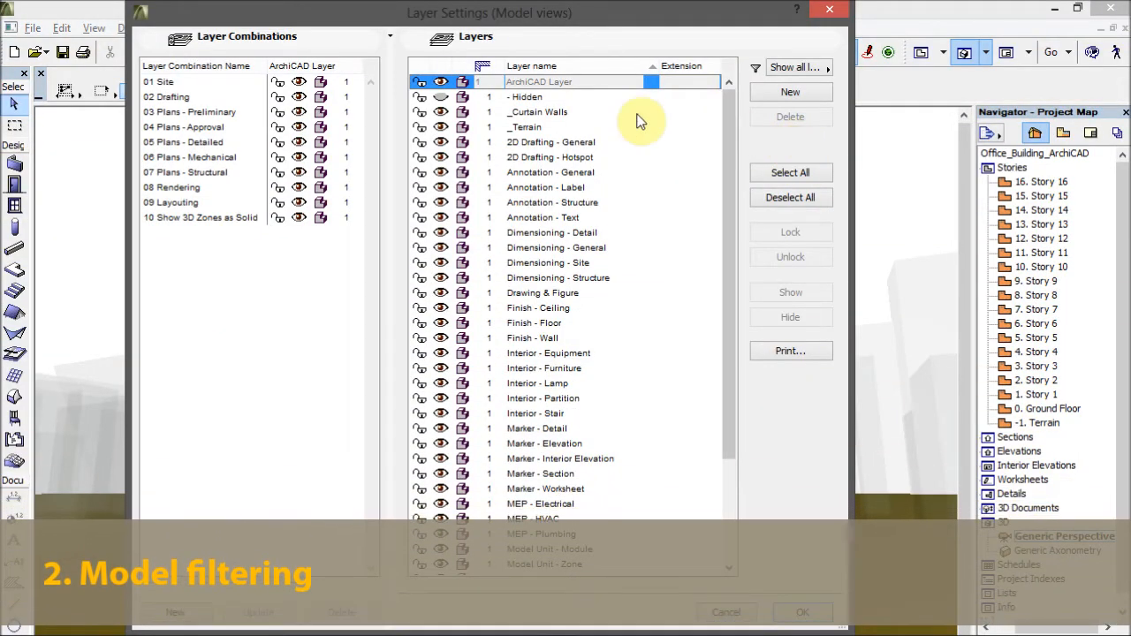
click(566, 112)
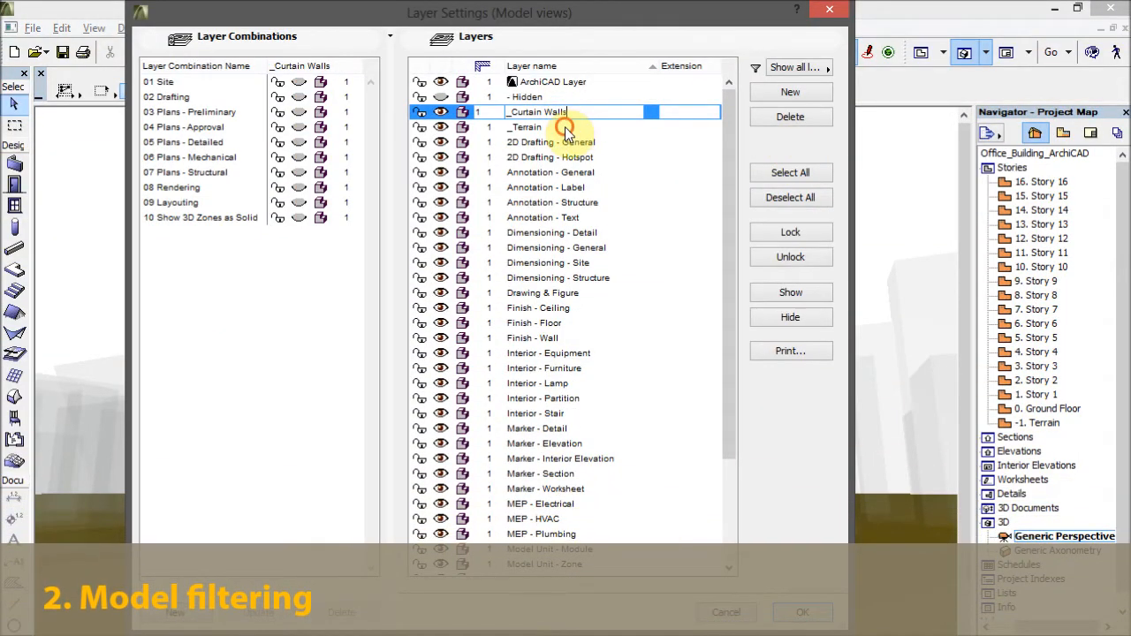
click(565, 126)
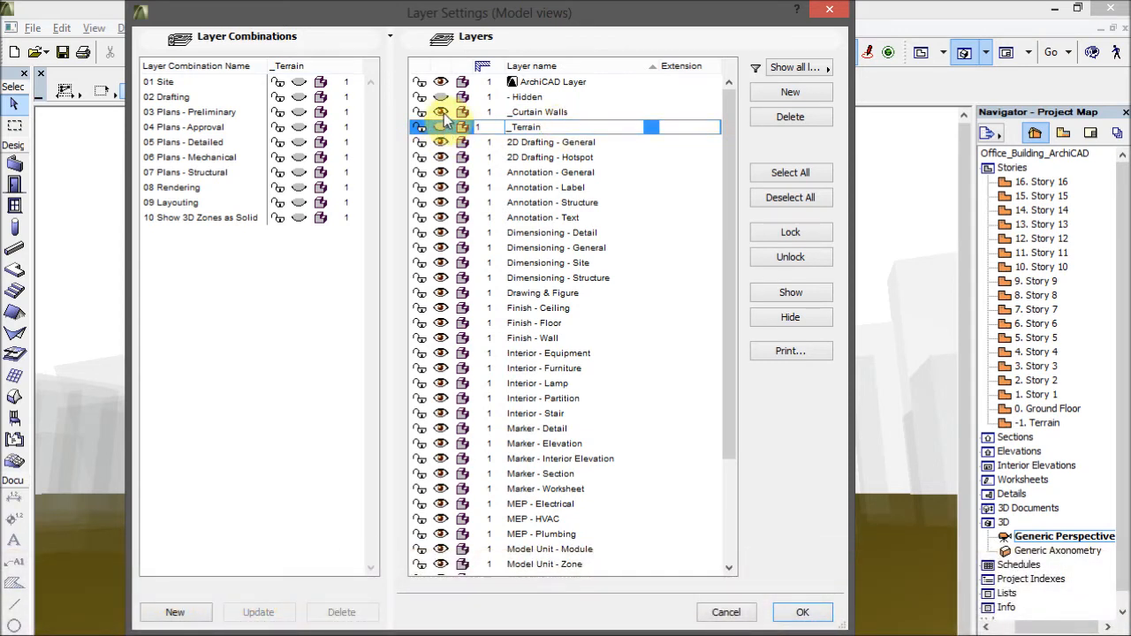
click(445, 114)
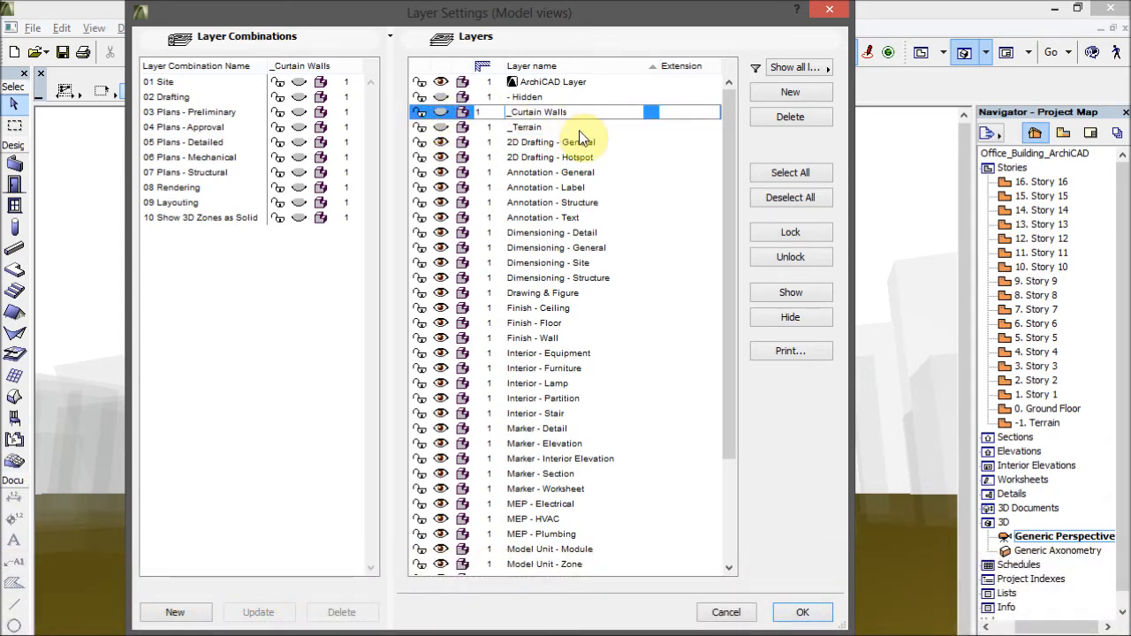
click(800, 612)
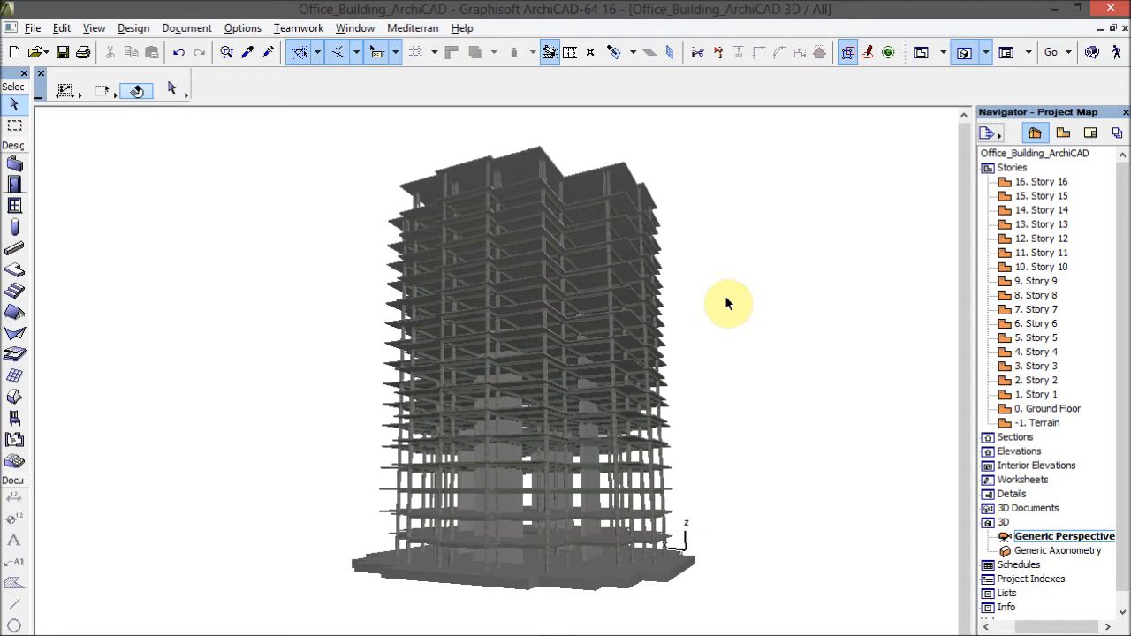
- Select the Story 12 slab in the 3D view and set its structural function to Load-Bearing Element
click(625, 275)
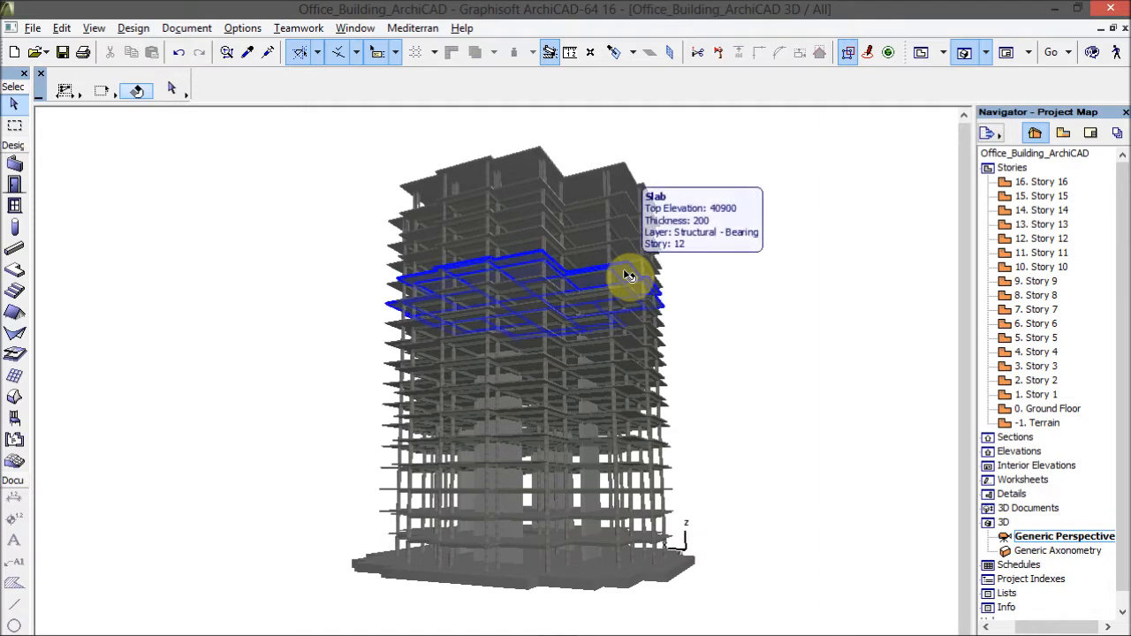
click(626, 276)
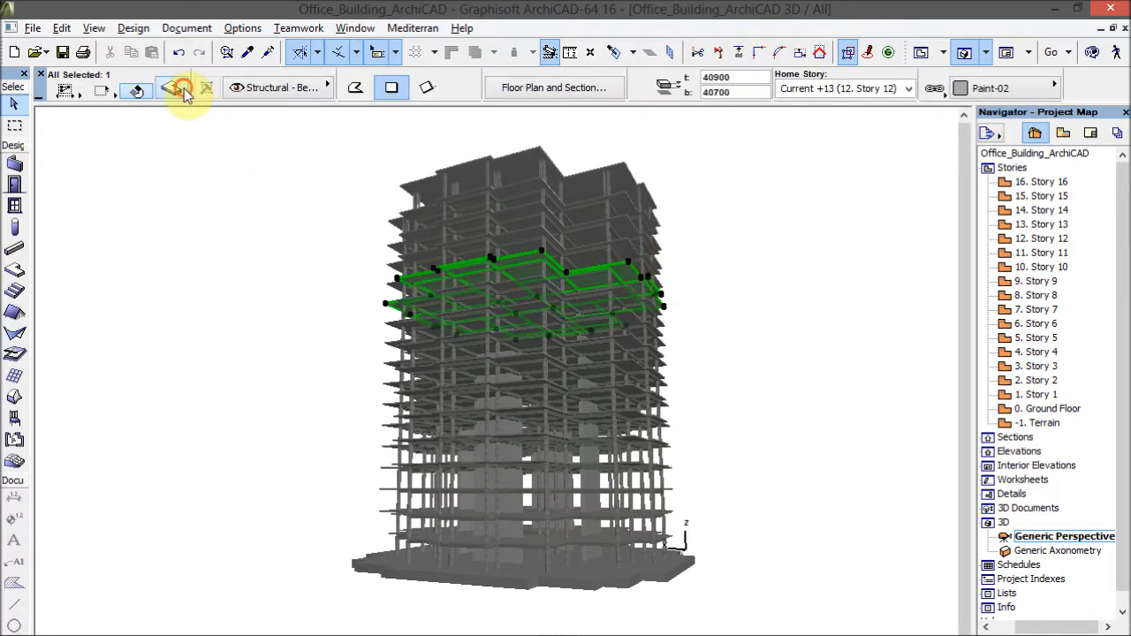
click(184, 88)
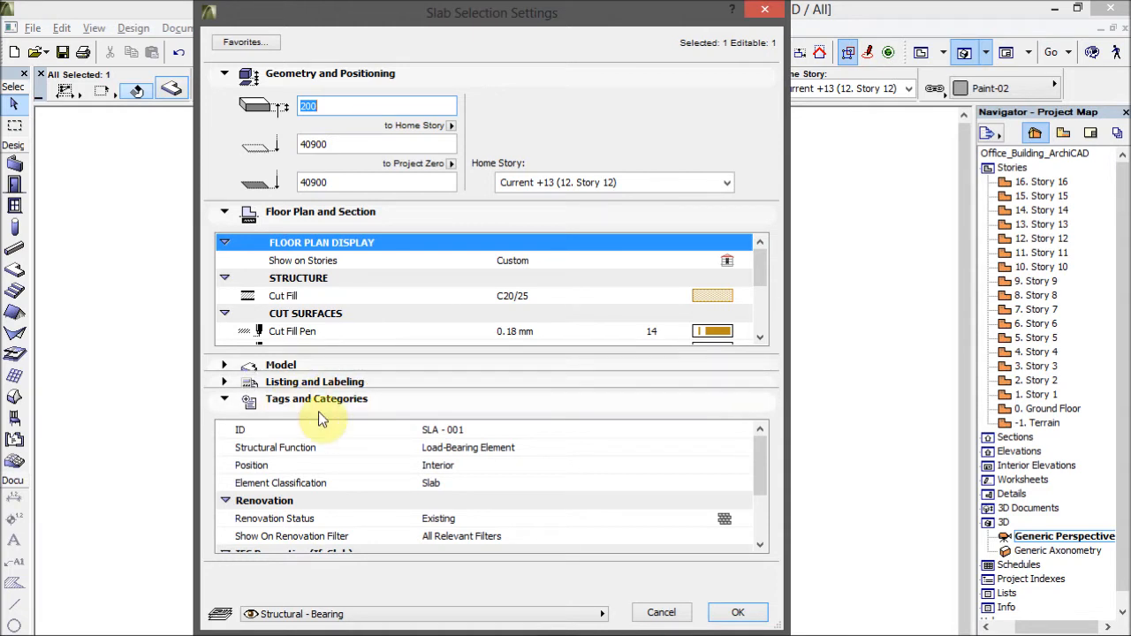
click(564, 447)
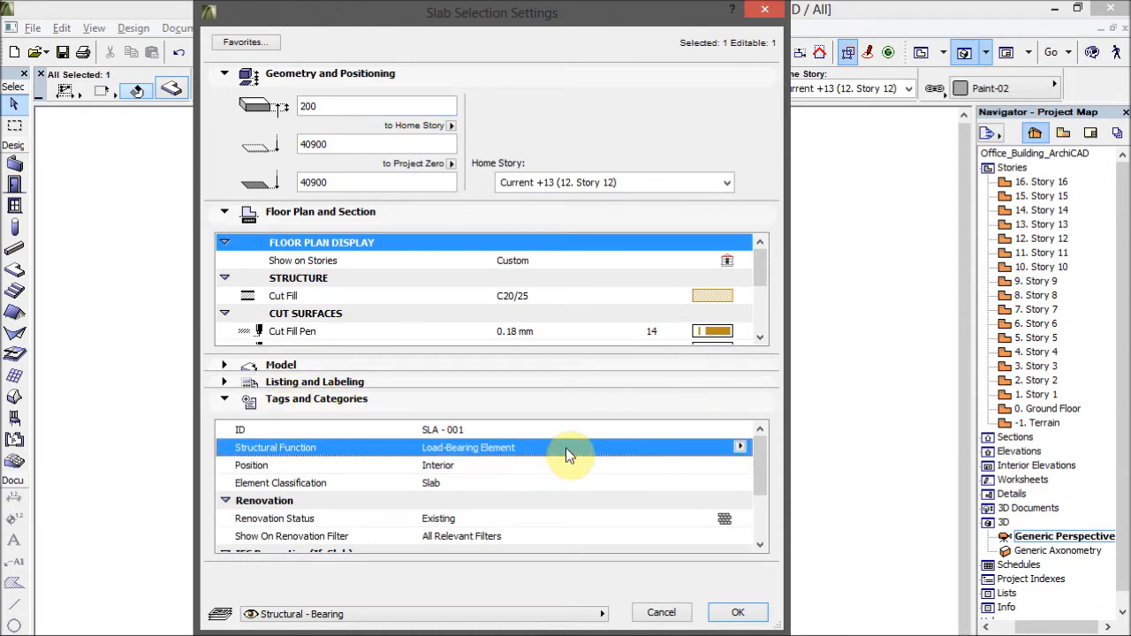
click(741, 447)
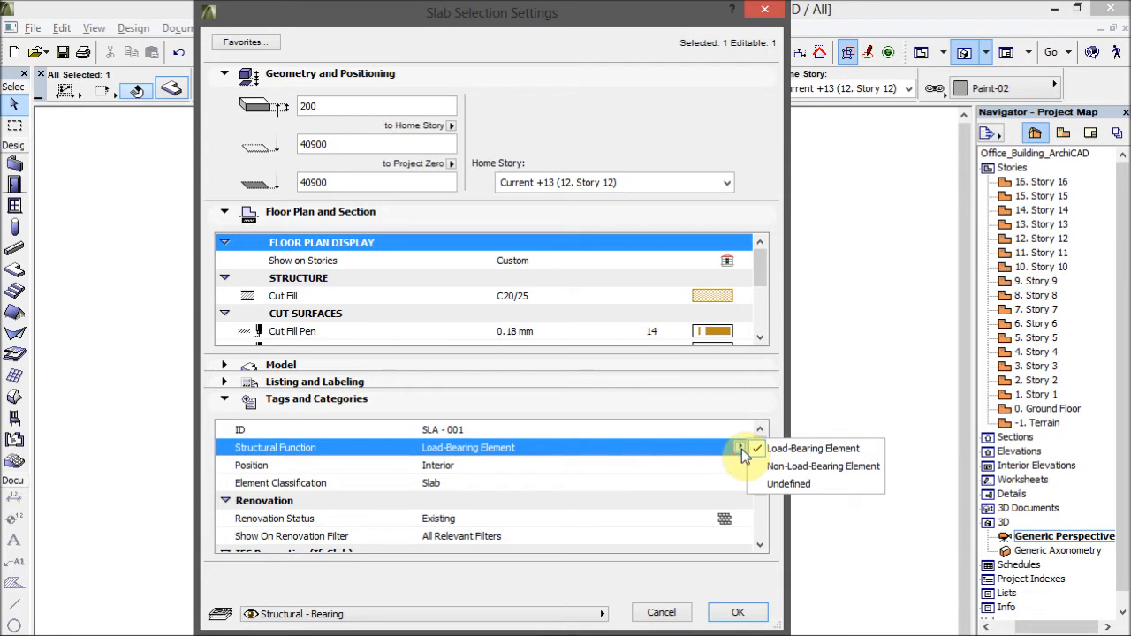
click(875, 451)
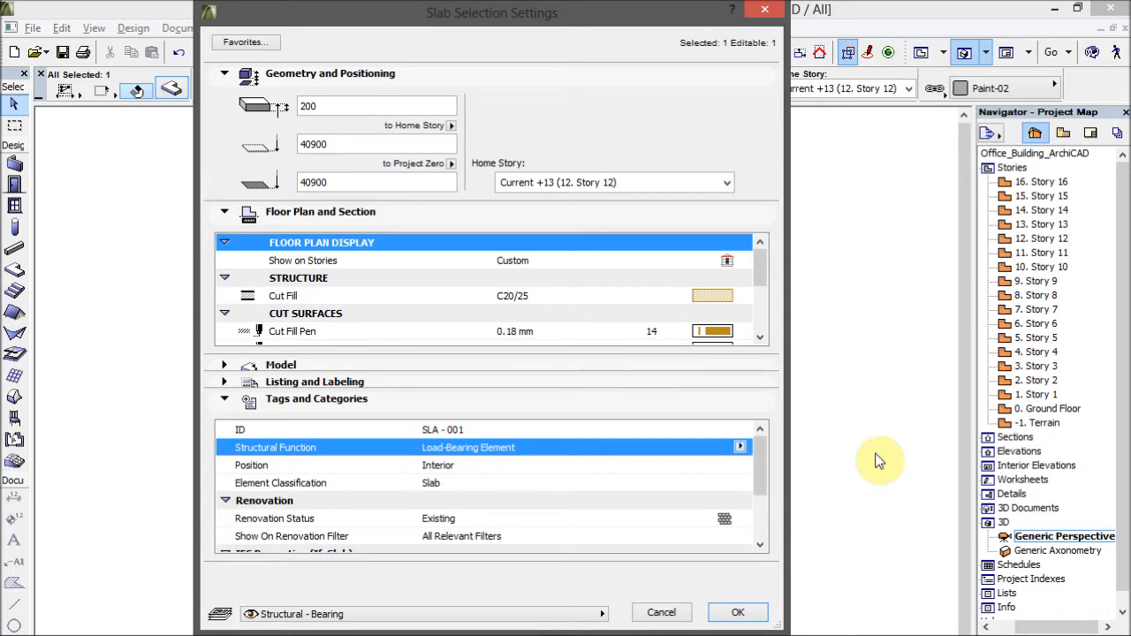
- Set the slab's element classification to Slab and its position to Interior
click(364, 483)
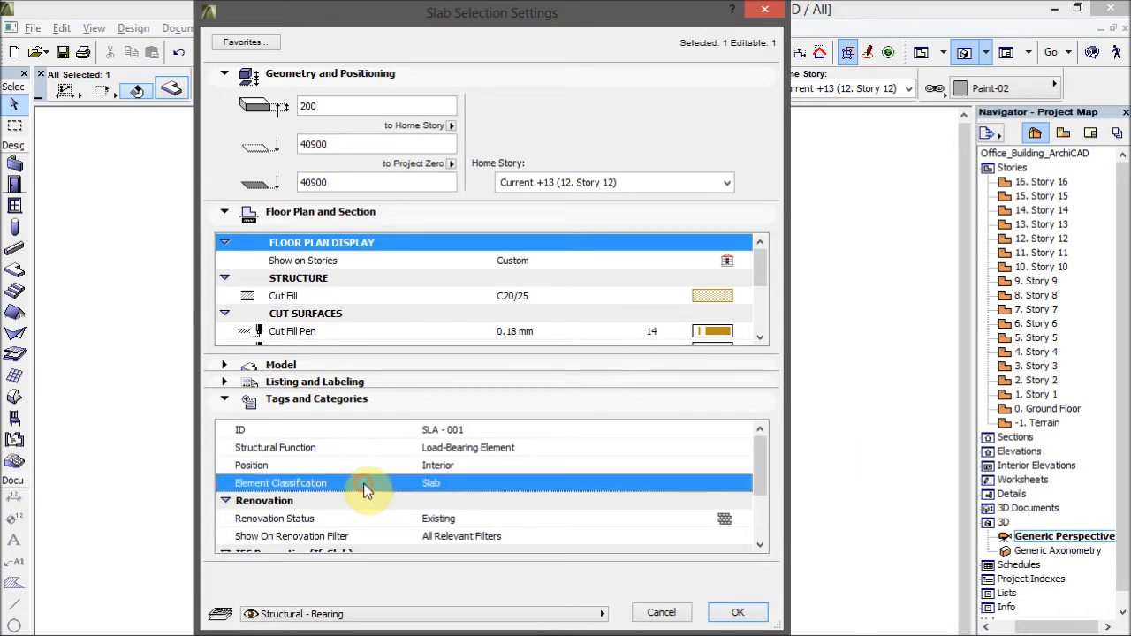
click(740, 483)
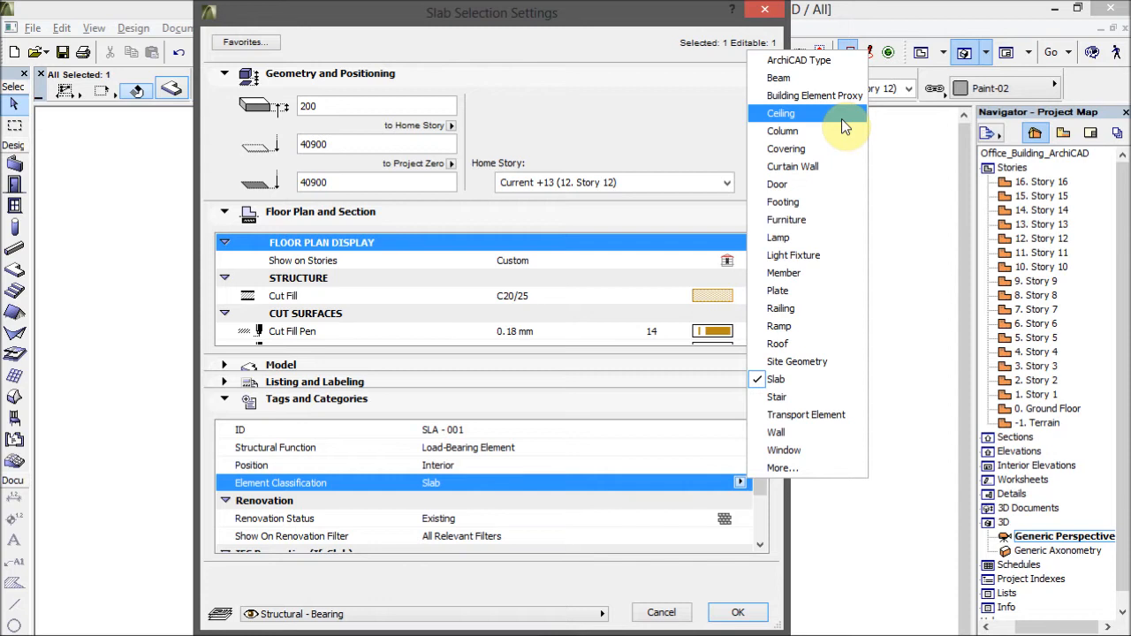
click(796, 375)
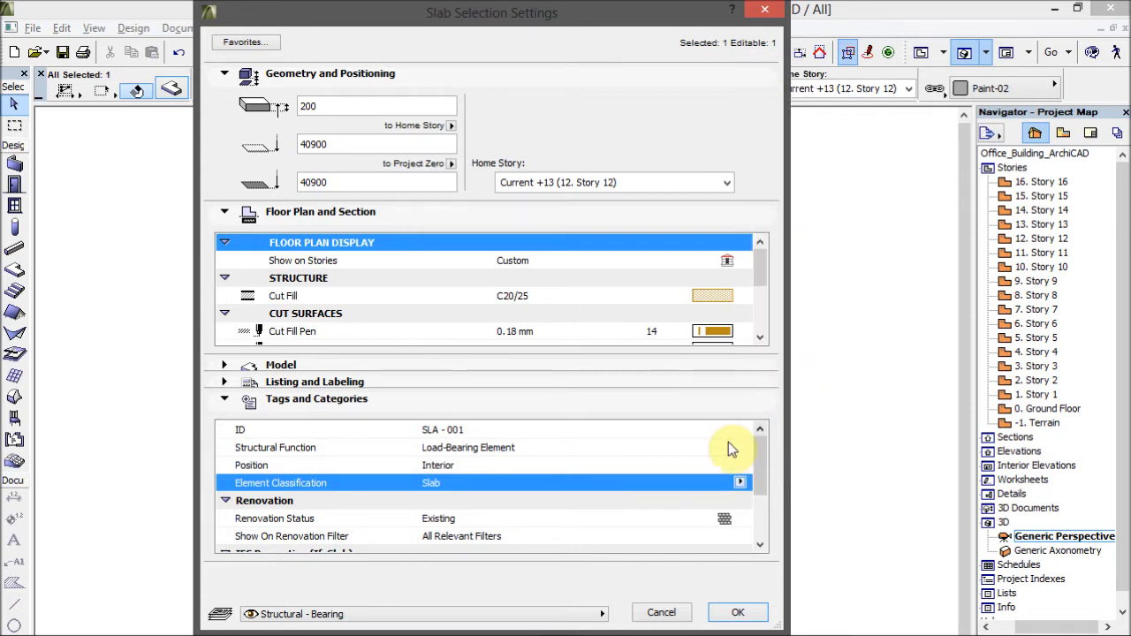
key(Up)
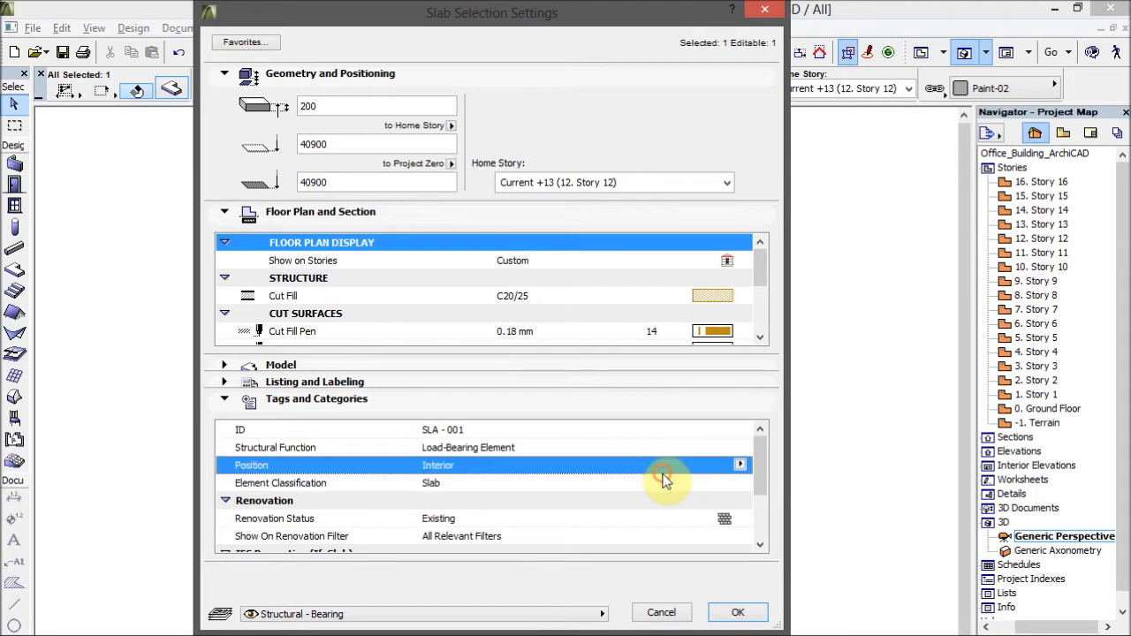
click(741, 465)
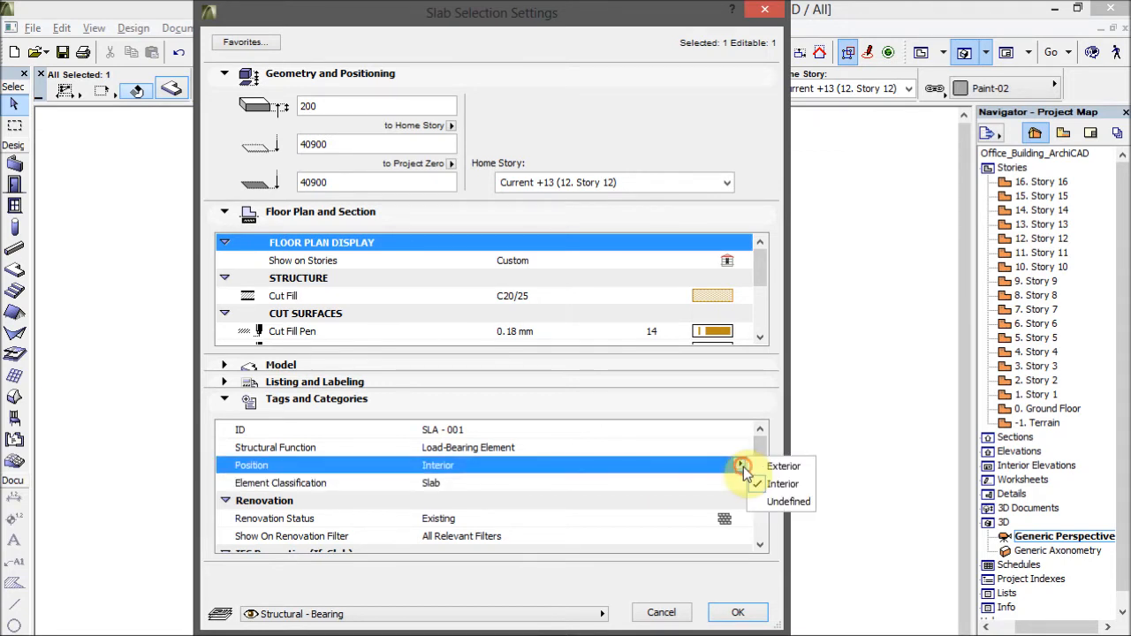
click(806, 486)
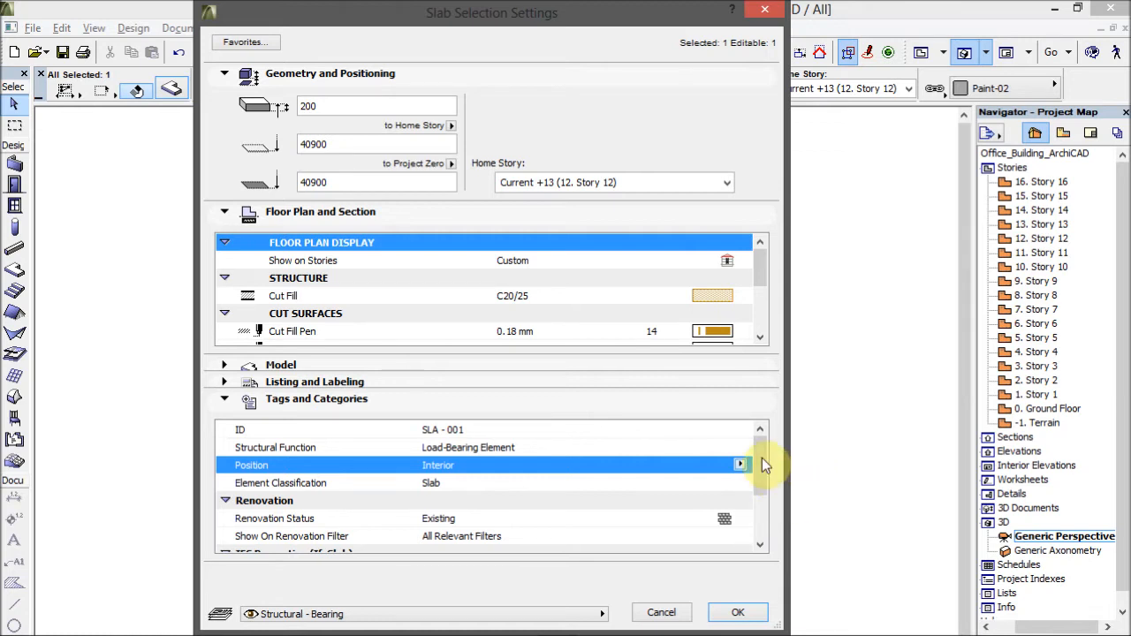
- Examine the slab's Pset_SlabCommon IFC properties, including AcousticRating, FireRating and ThermalTransmittance, and accept the slab settings before deselecting it
drag(762, 460, 763, 508)
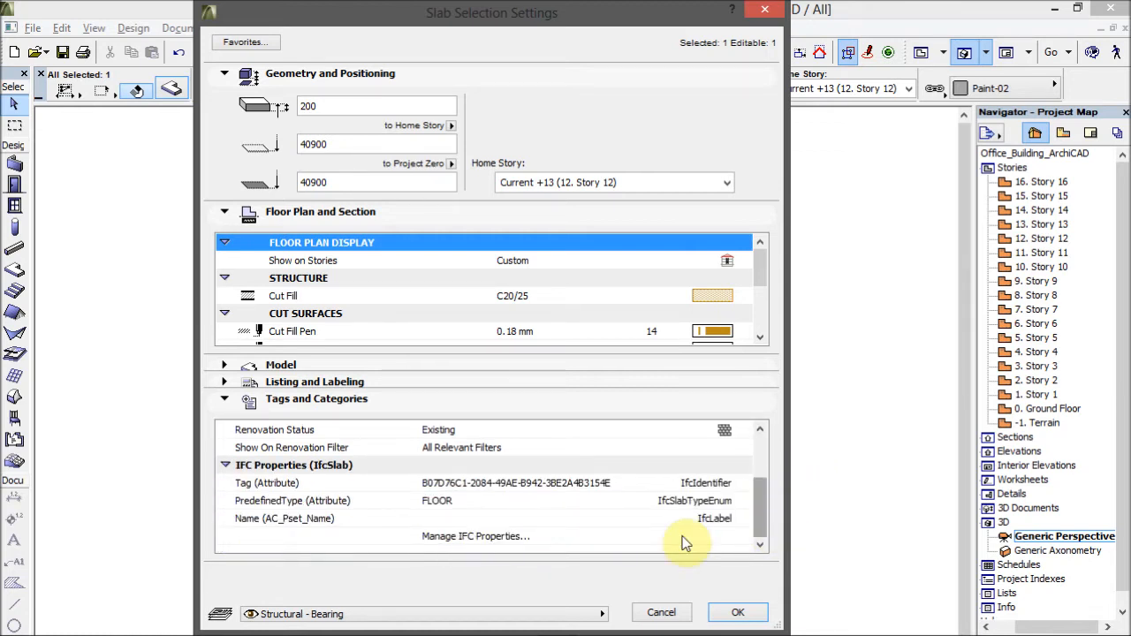
click(521, 540)
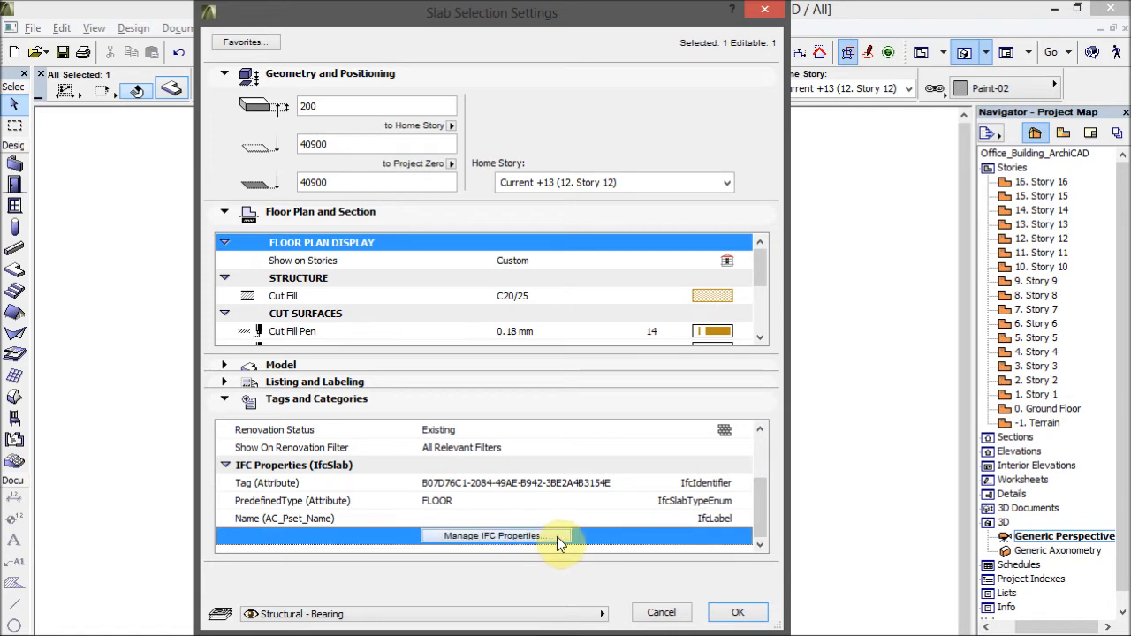
click(556, 536)
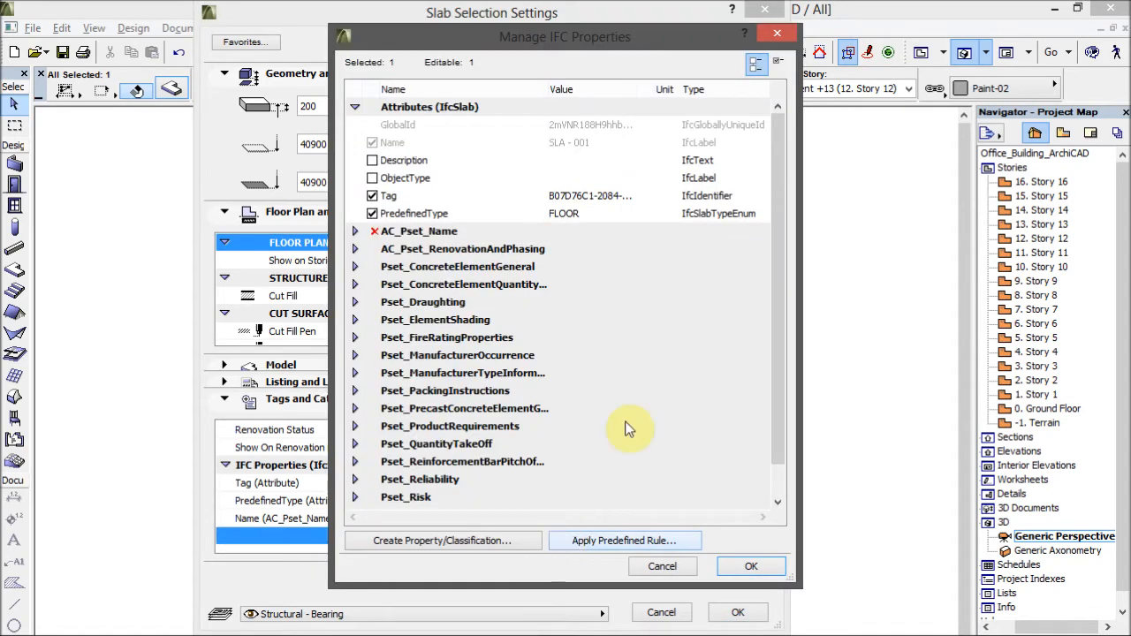
scroll(766, 285, down, 2)
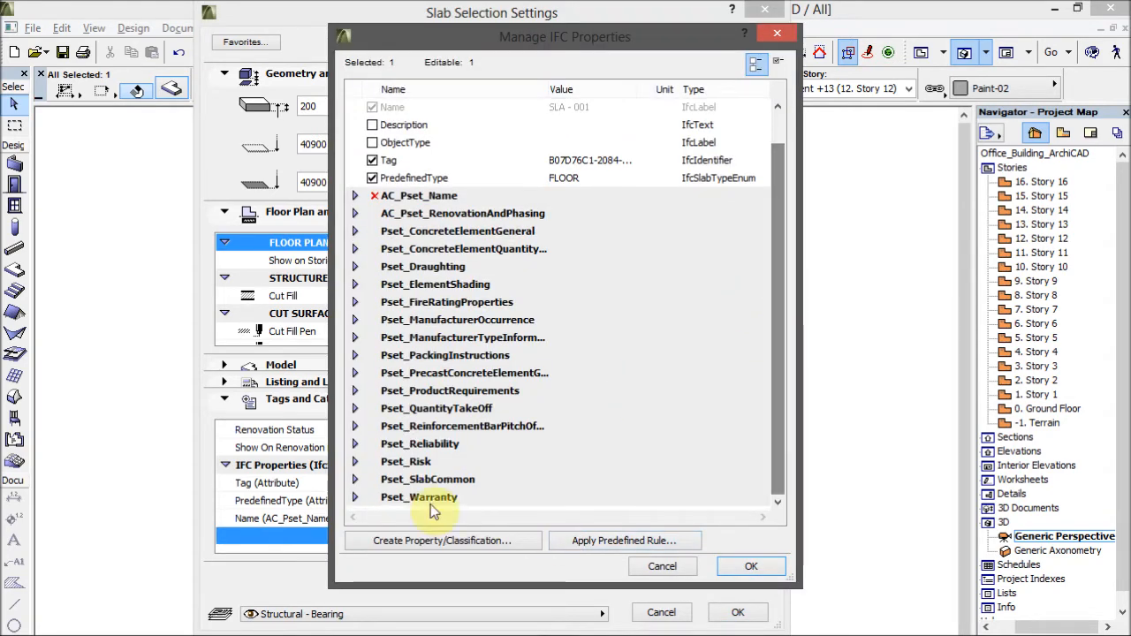
click(354, 479)
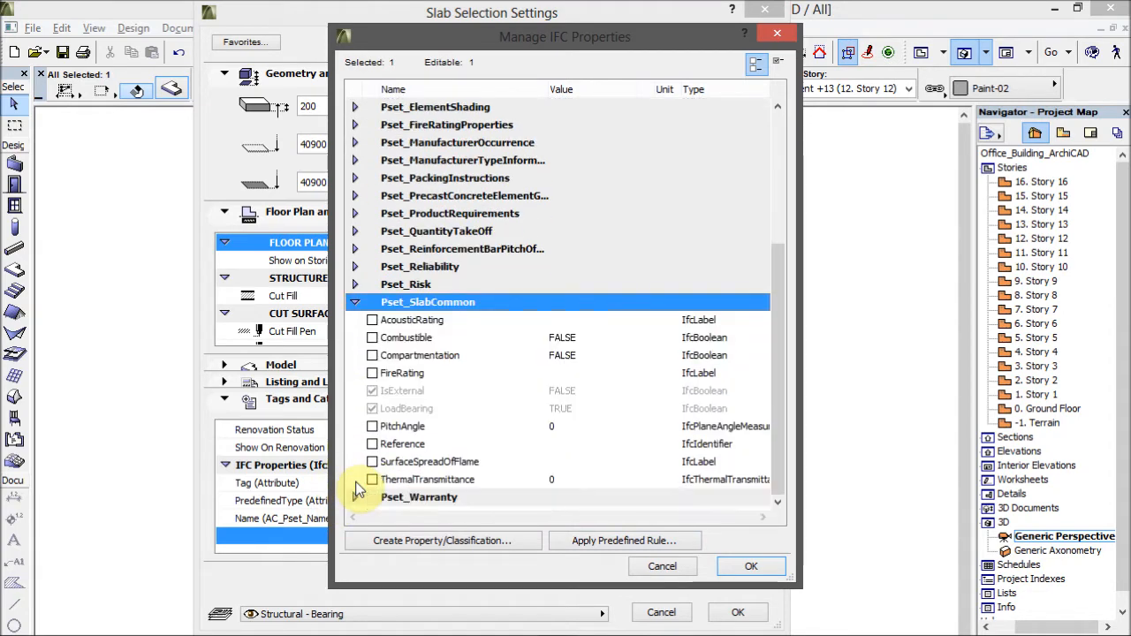
click(470, 327)
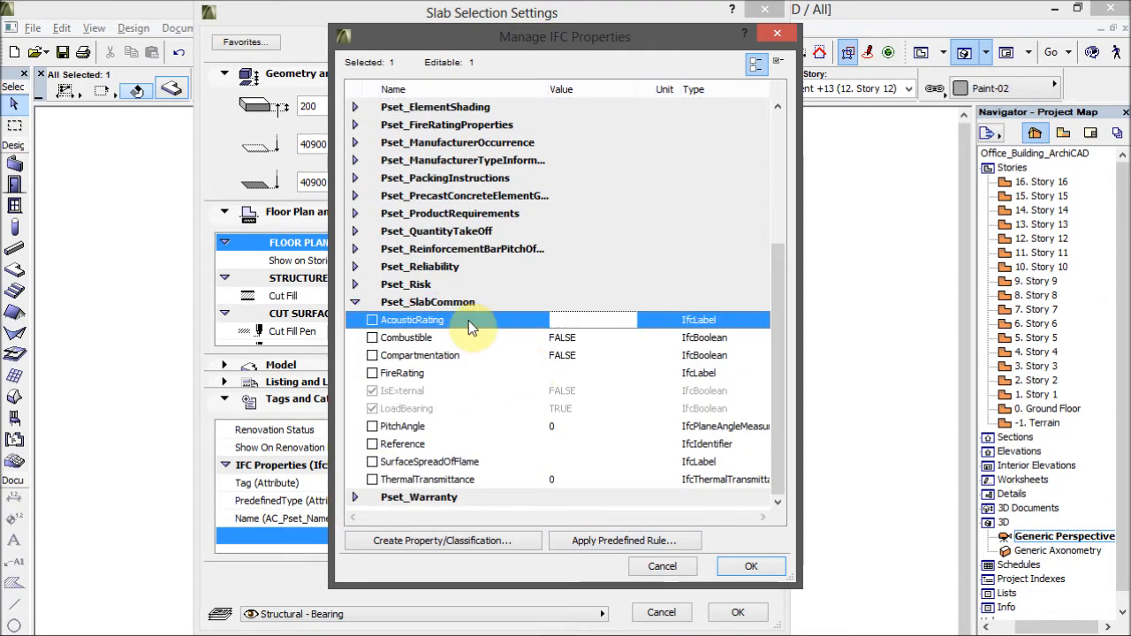
click(507, 375)
click(579, 373)
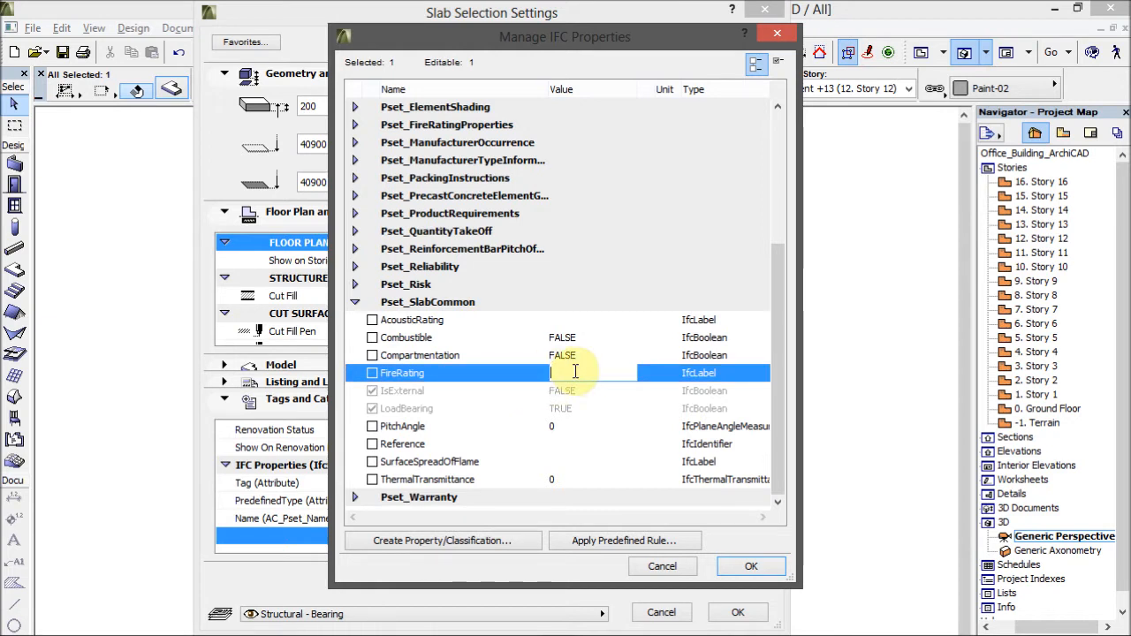
click(562, 479)
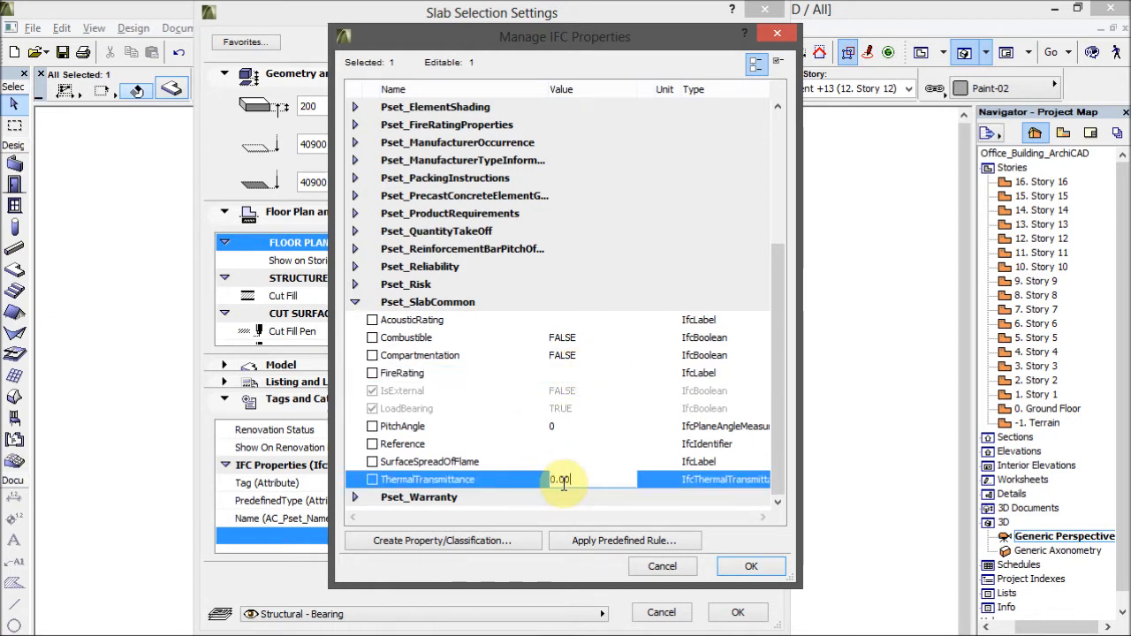
click(739, 569)
click(735, 612)
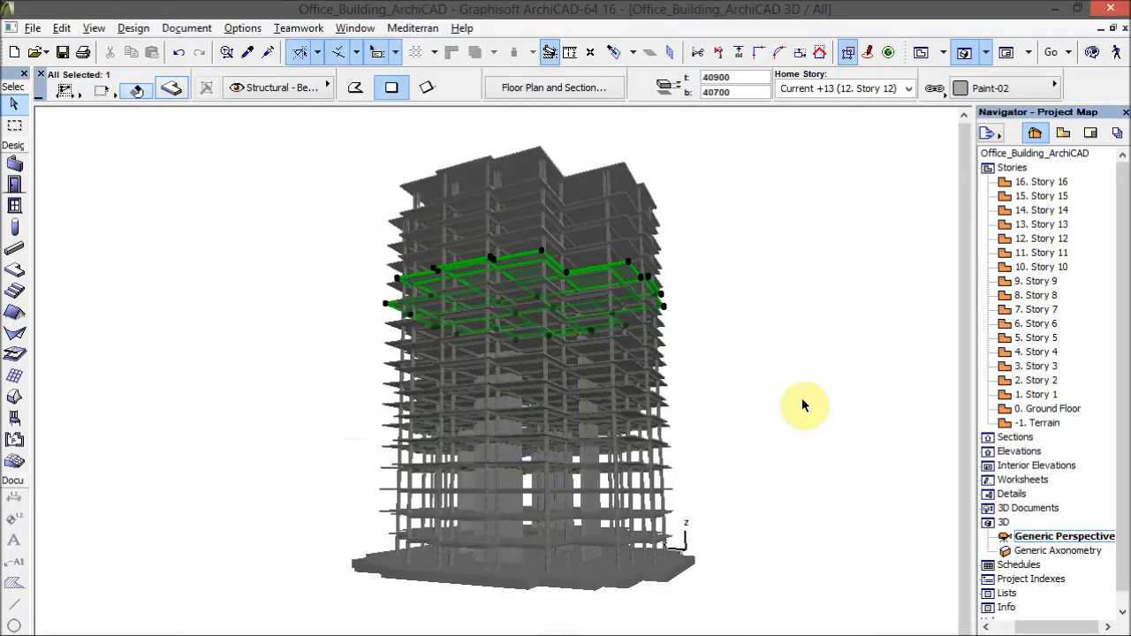
click(802, 399)
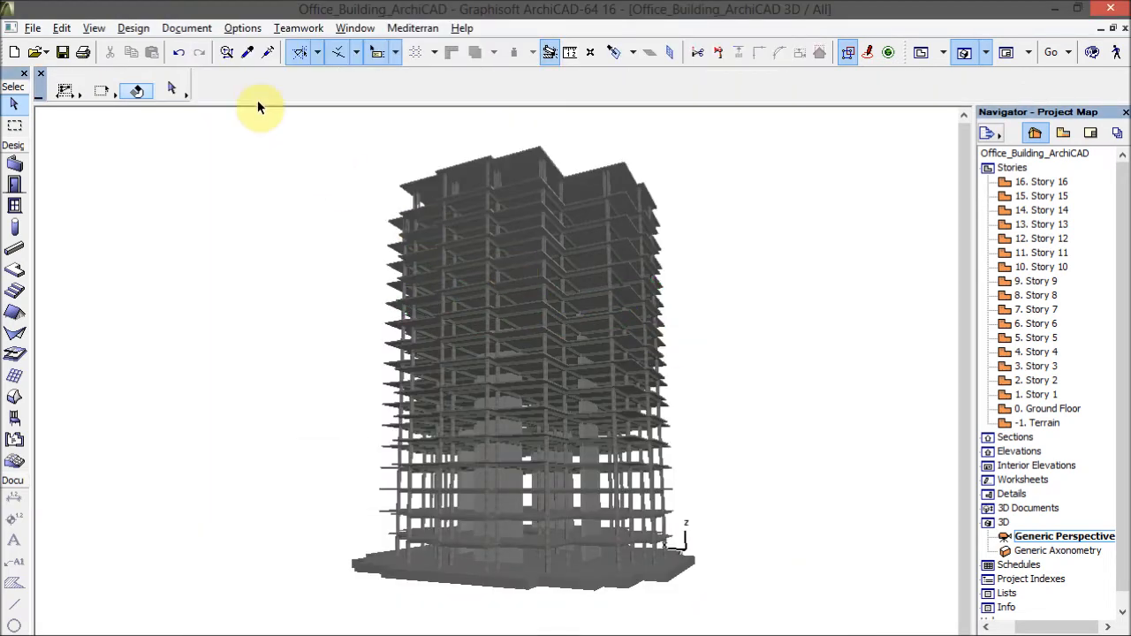
- Set the 3D partial structure display to Core of Load-Bearing Elements Only
click(186, 28)
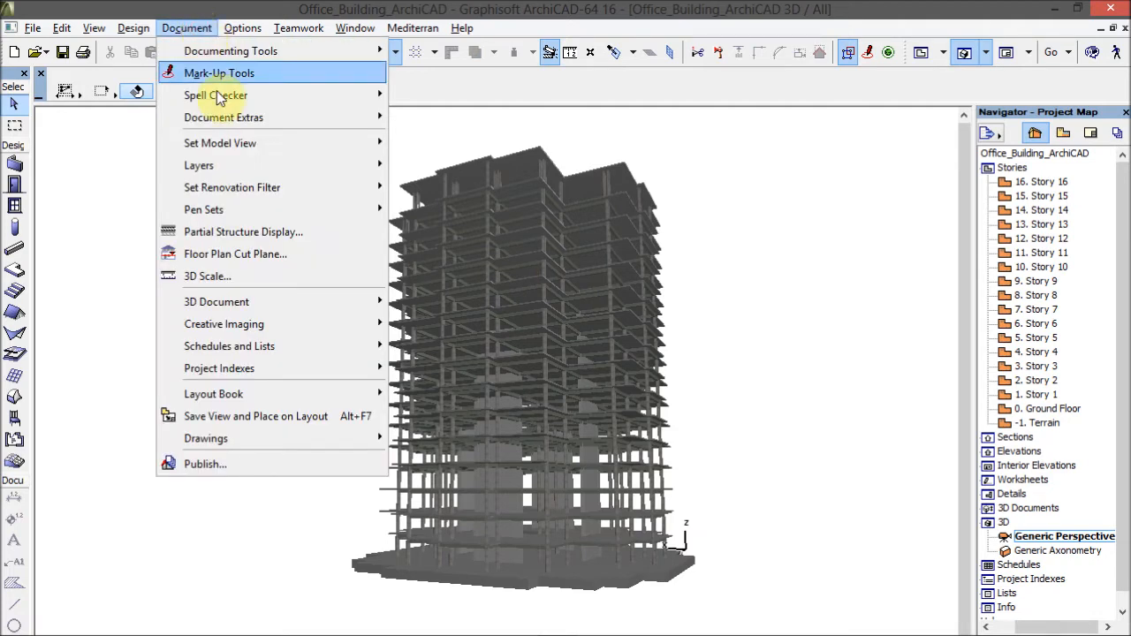
click(327, 234)
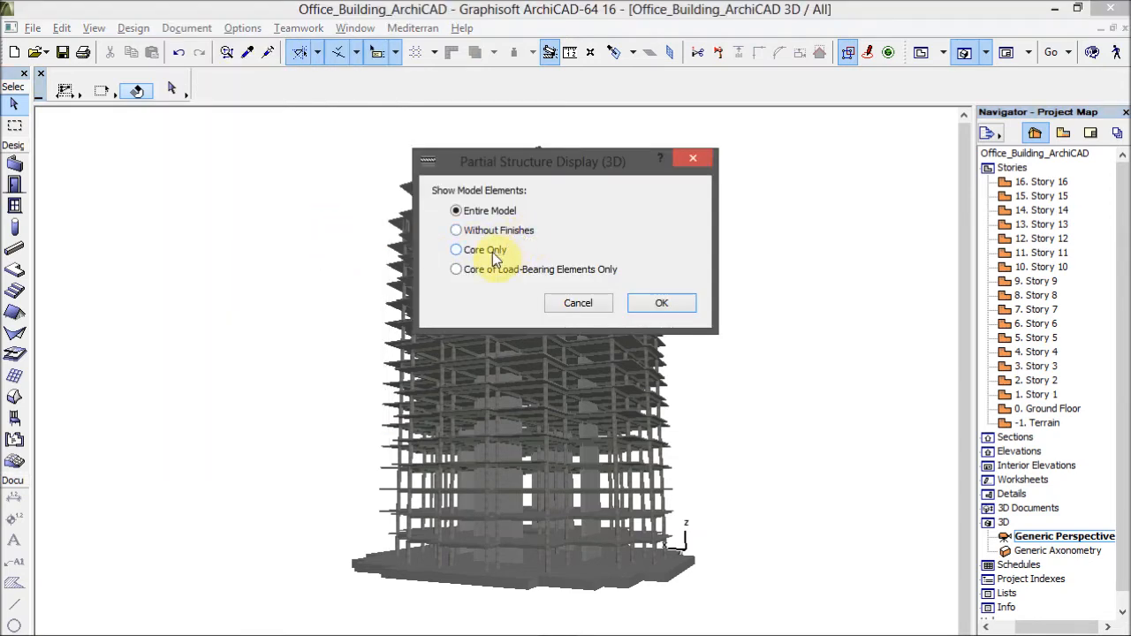
click(475, 275)
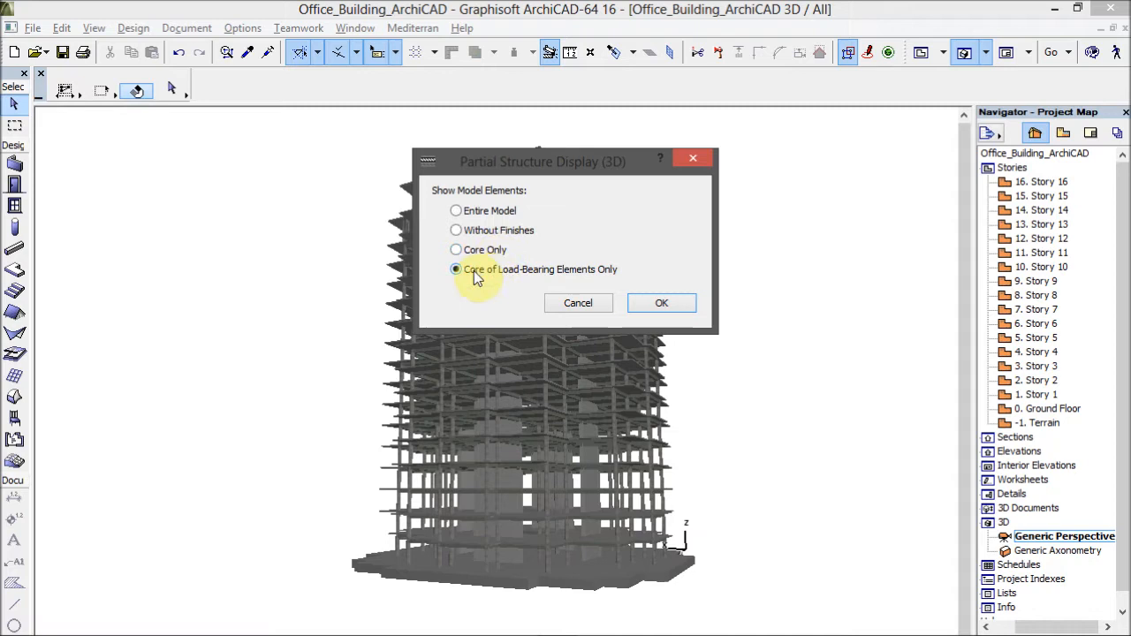
click(654, 304)
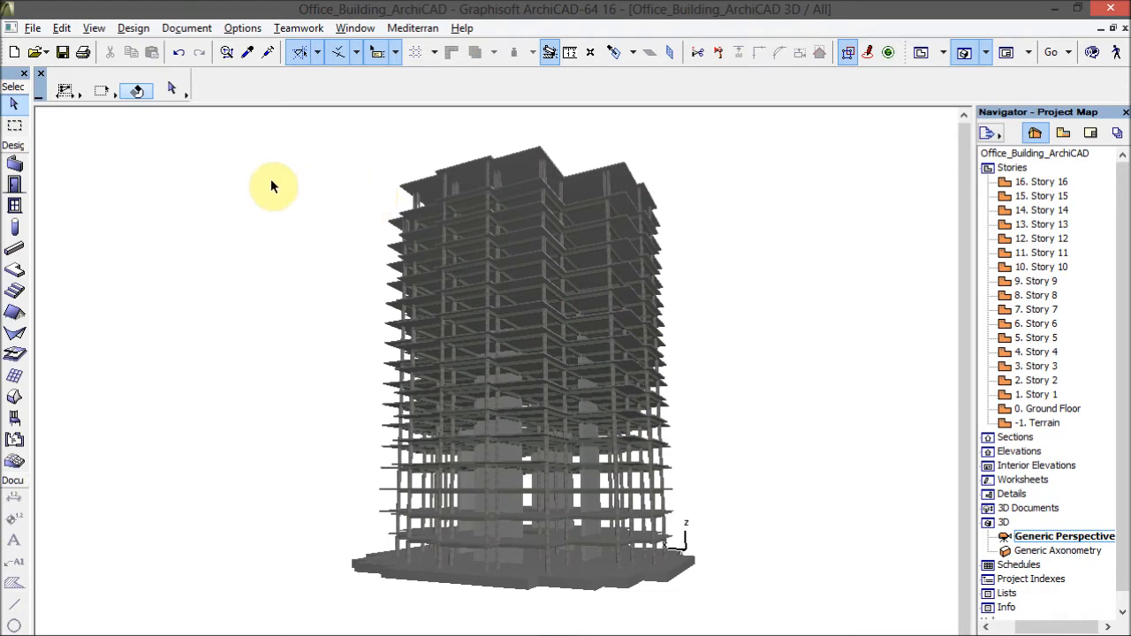
- Exclude the Window and Door element types from the elements shown in 3D
click(95, 28)
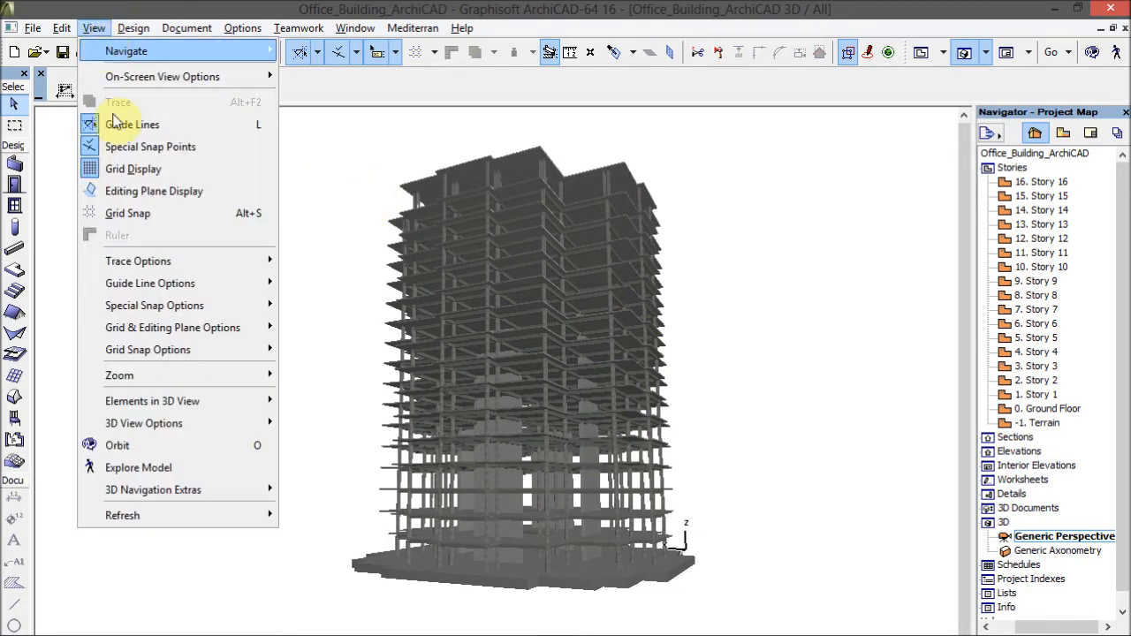
mouse_move(219, 411)
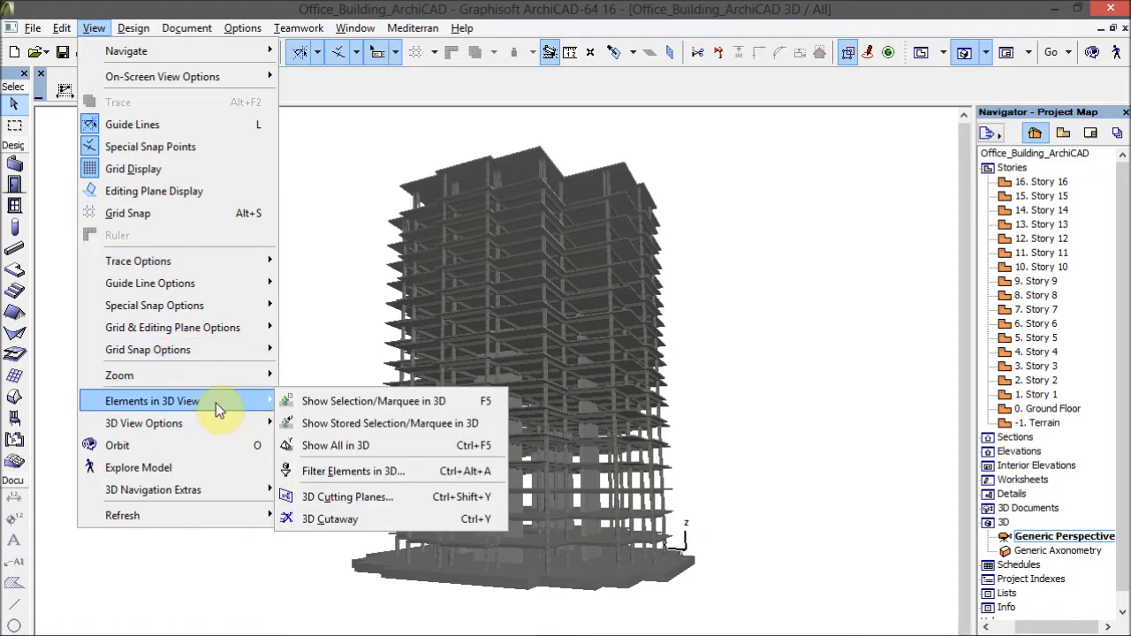
click(421, 472)
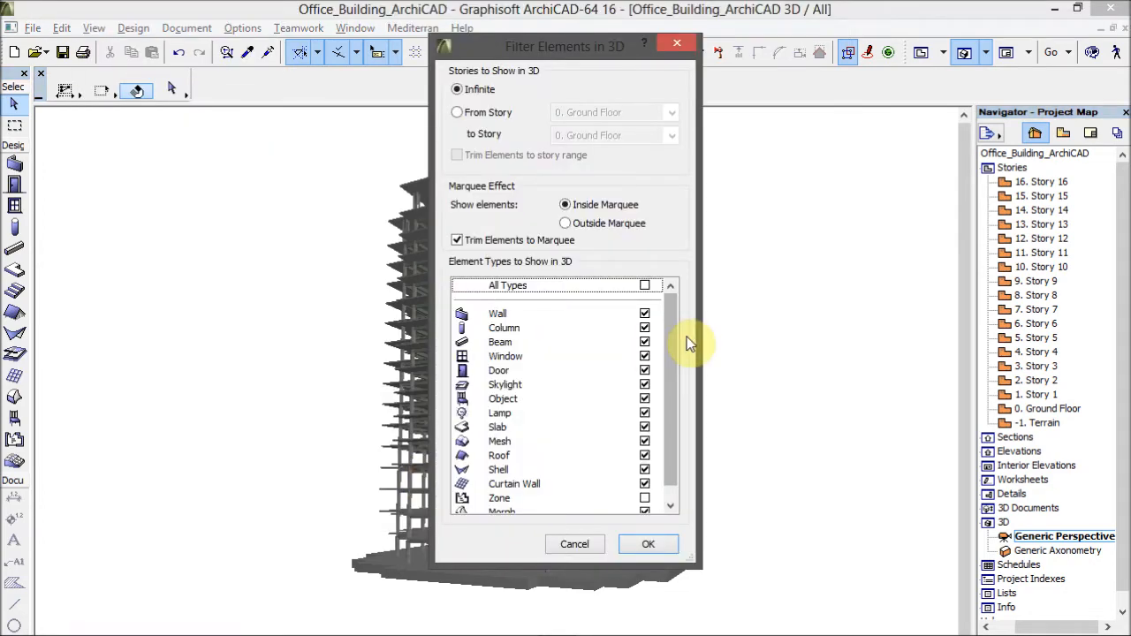
click(590, 356)
click(645, 356)
click(645, 370)
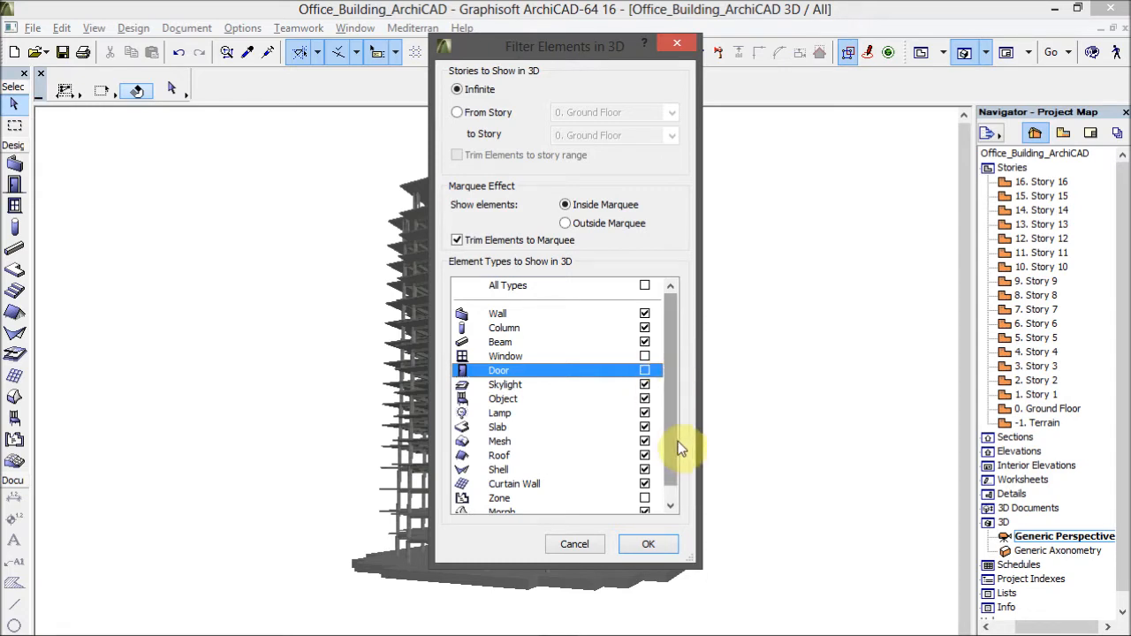
click(651, 547)
click(585, 559)
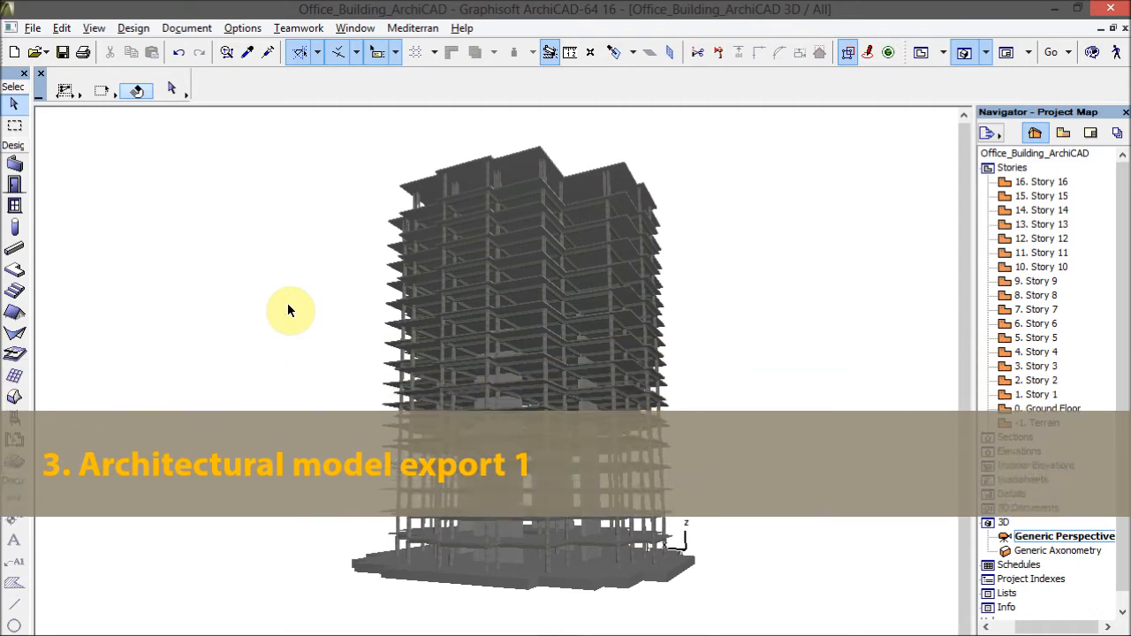
- Start saving the model as an IFC 2x3 file (*.ifc) with the General Translator
click(31, 28)
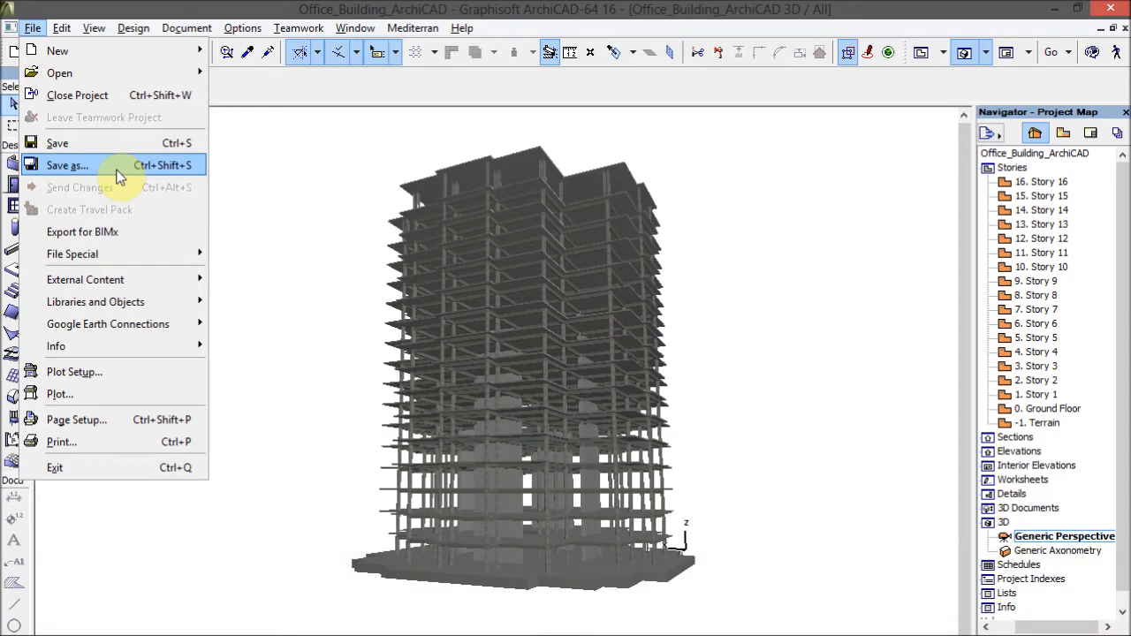
click(116, 172)
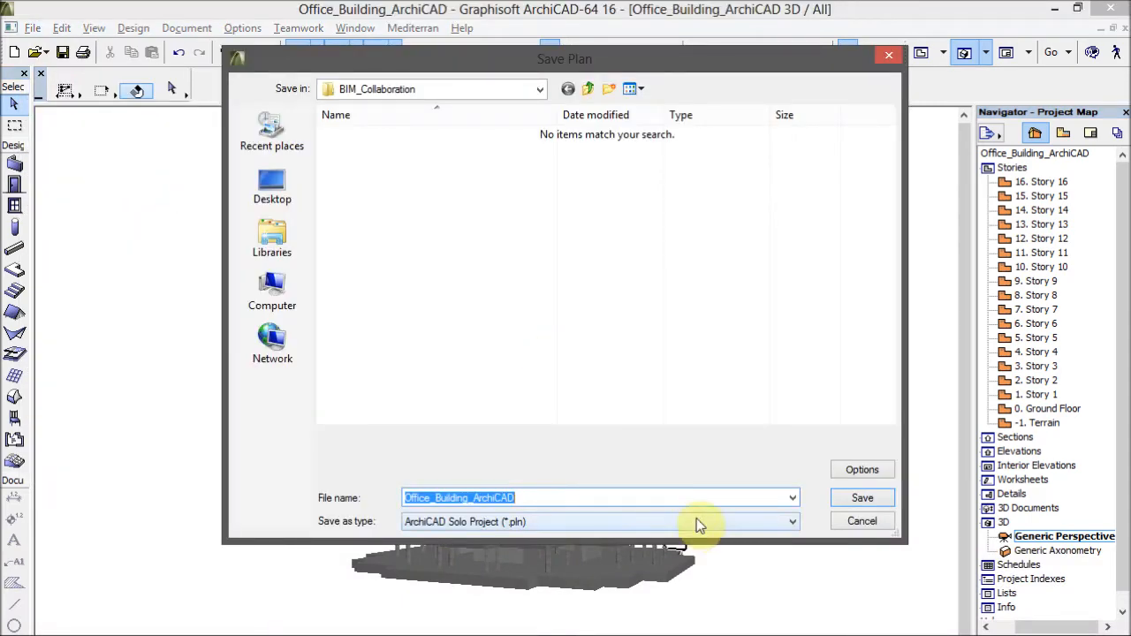
click(684, 521)
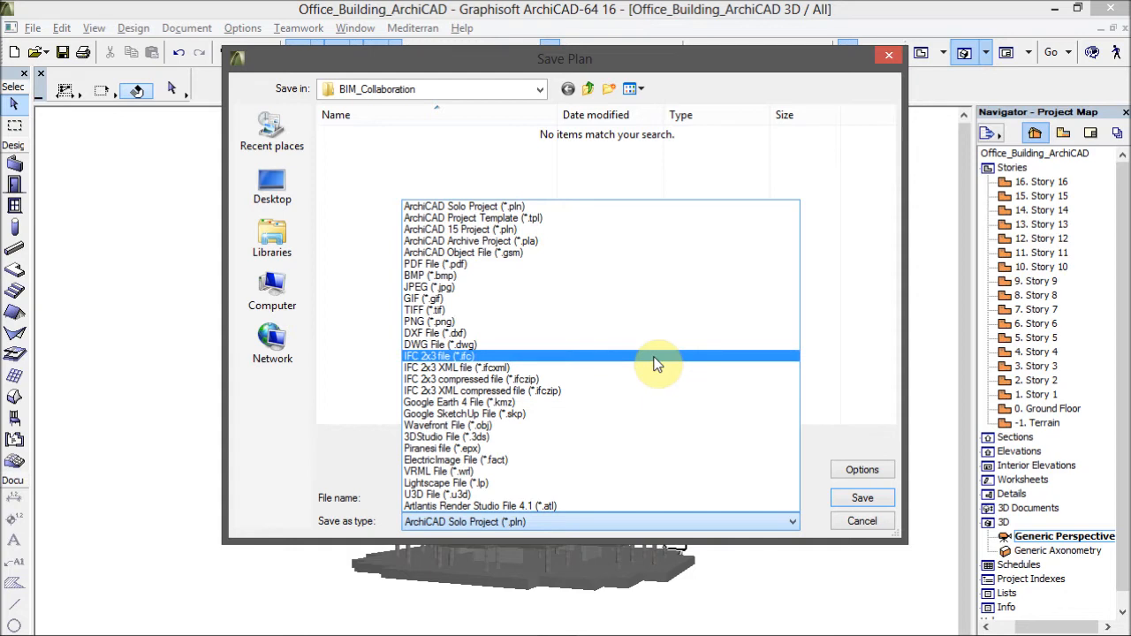
click(656, 356)
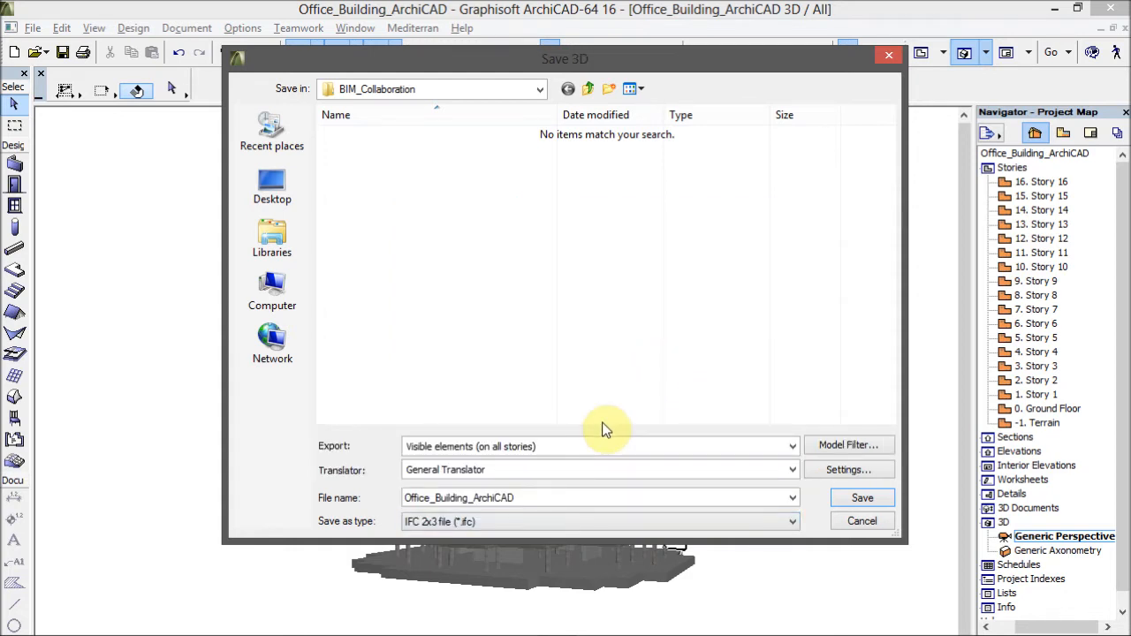
click(792, 470)
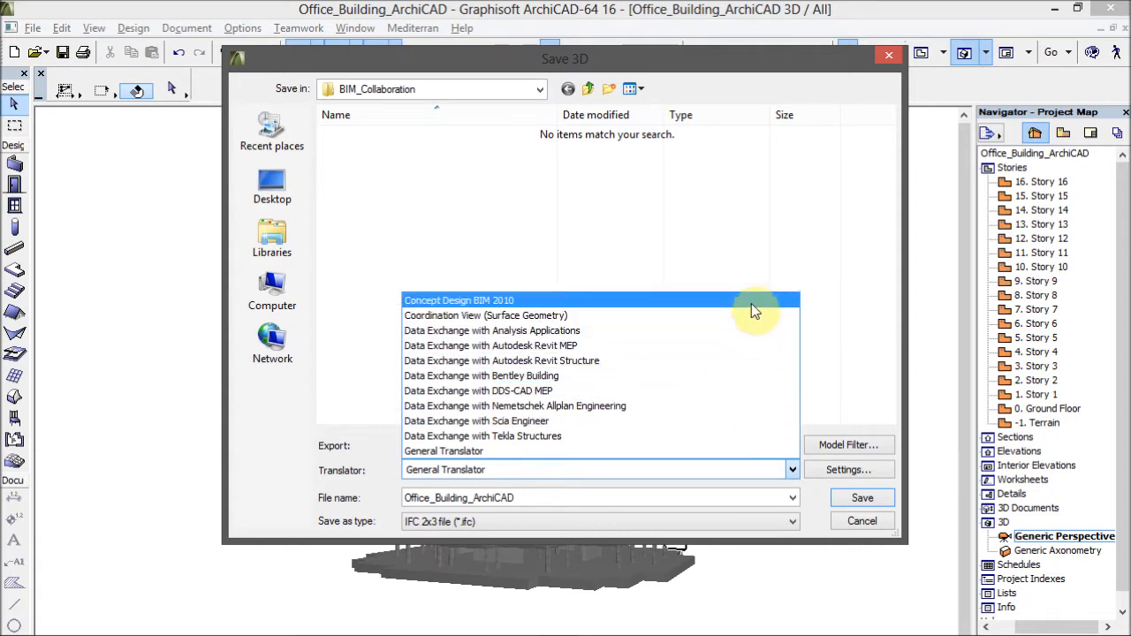
click(722, 450)
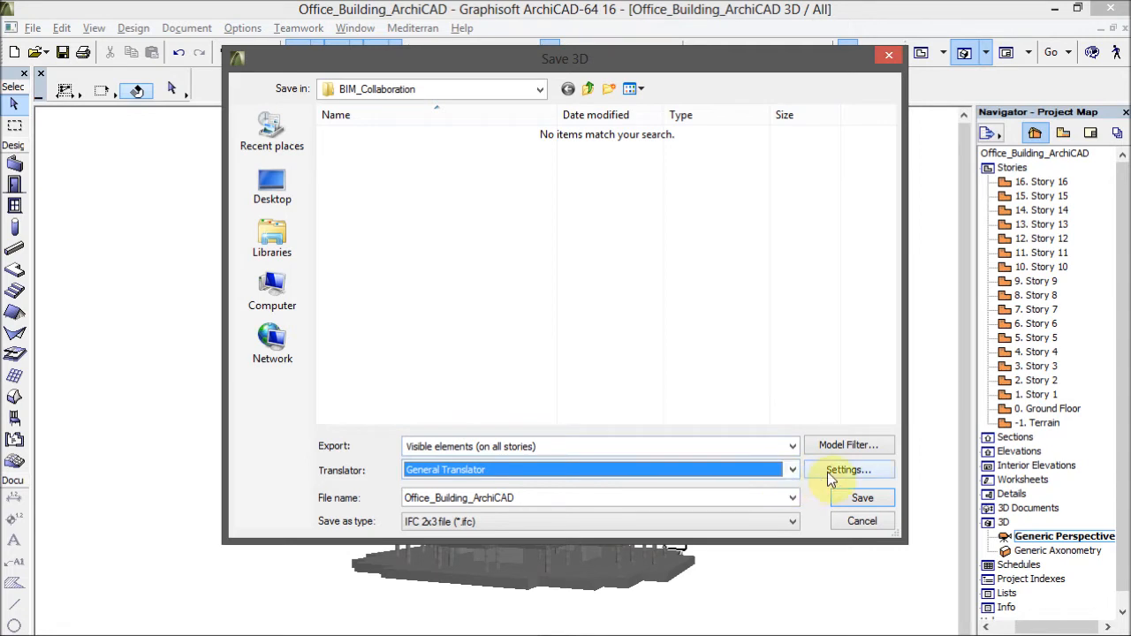
- Duplicate the General Translator in the IFC translation setup and select the copy
click(857, 471)
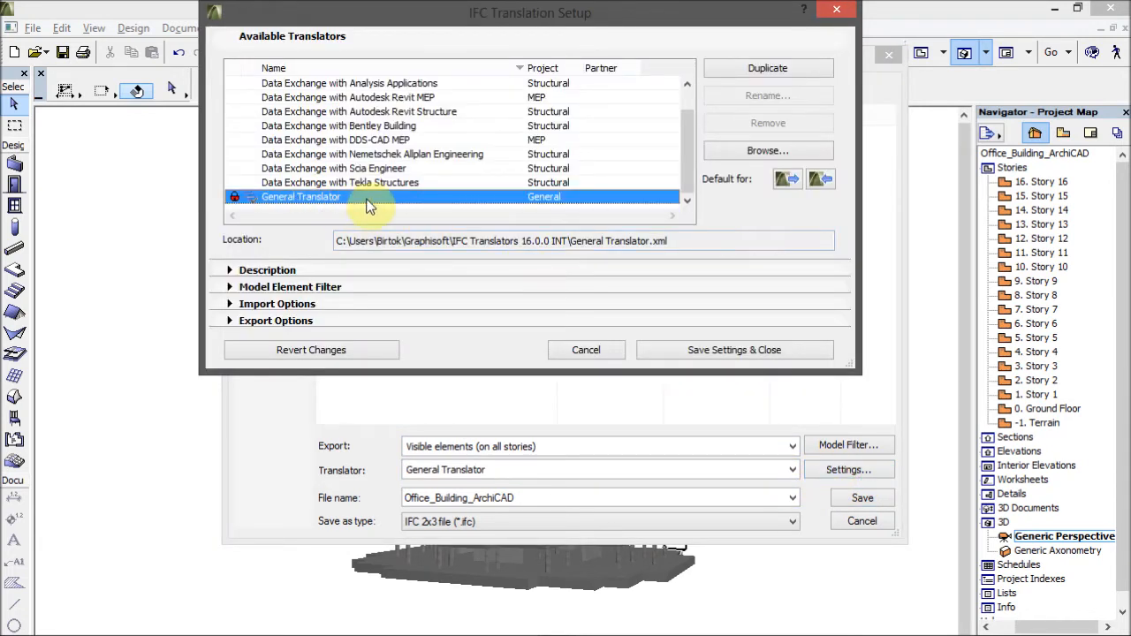
click(766, 68)
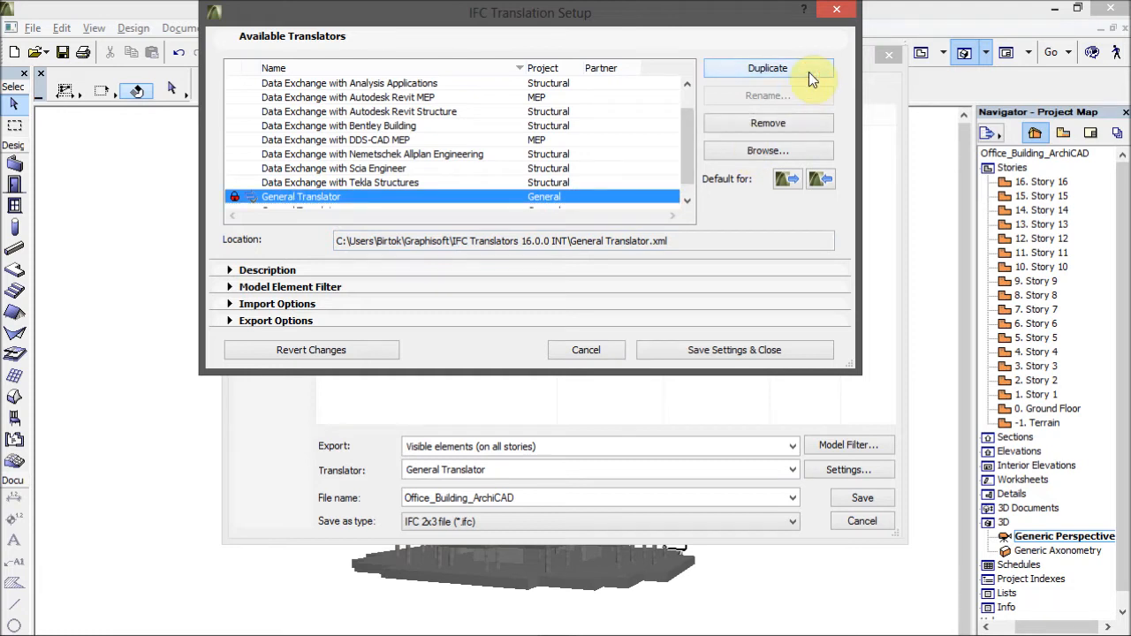
scroll(618, 168, down, 1)
click(393, 196)
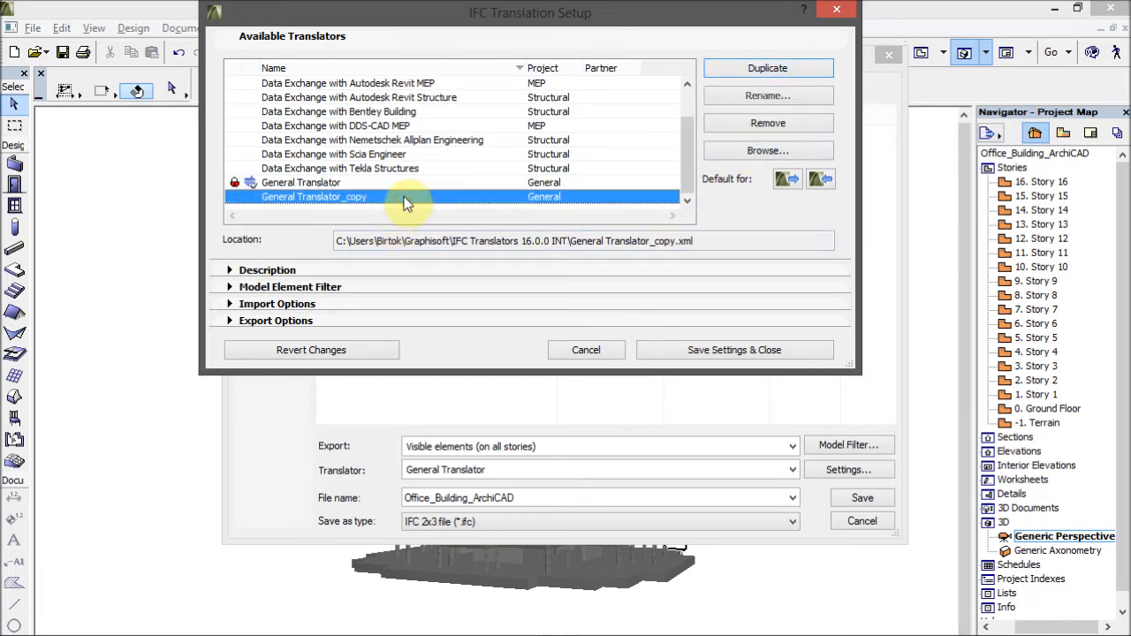
- Set the copied translator's IFC domain filter to Structural and review the element types it covers
click(399, 273)
click(391, 366)
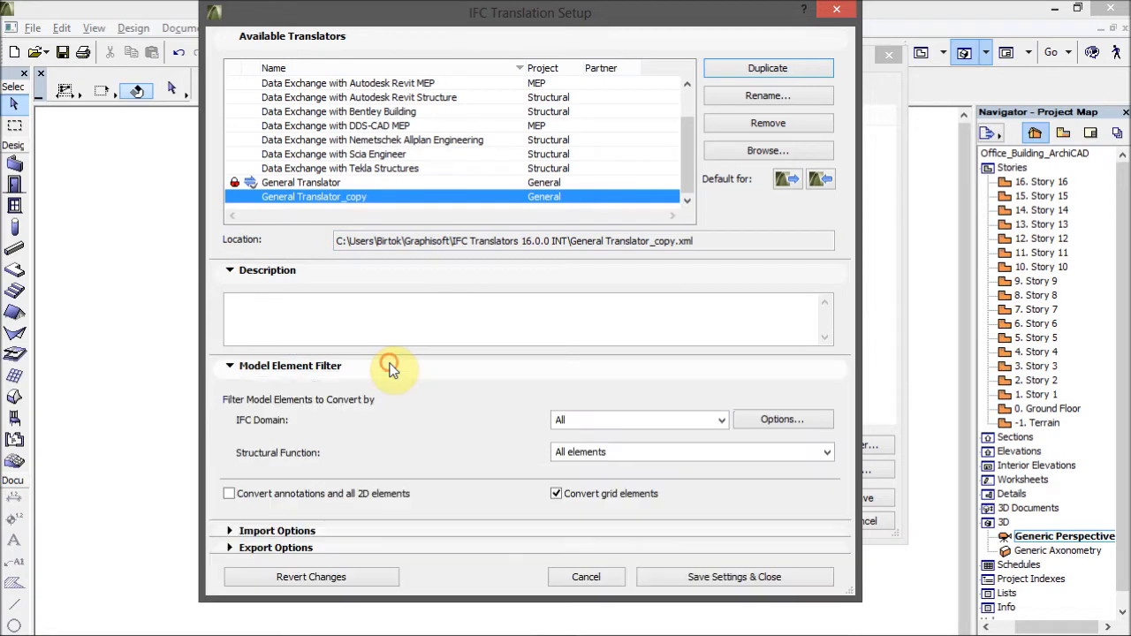
click(721, 422)
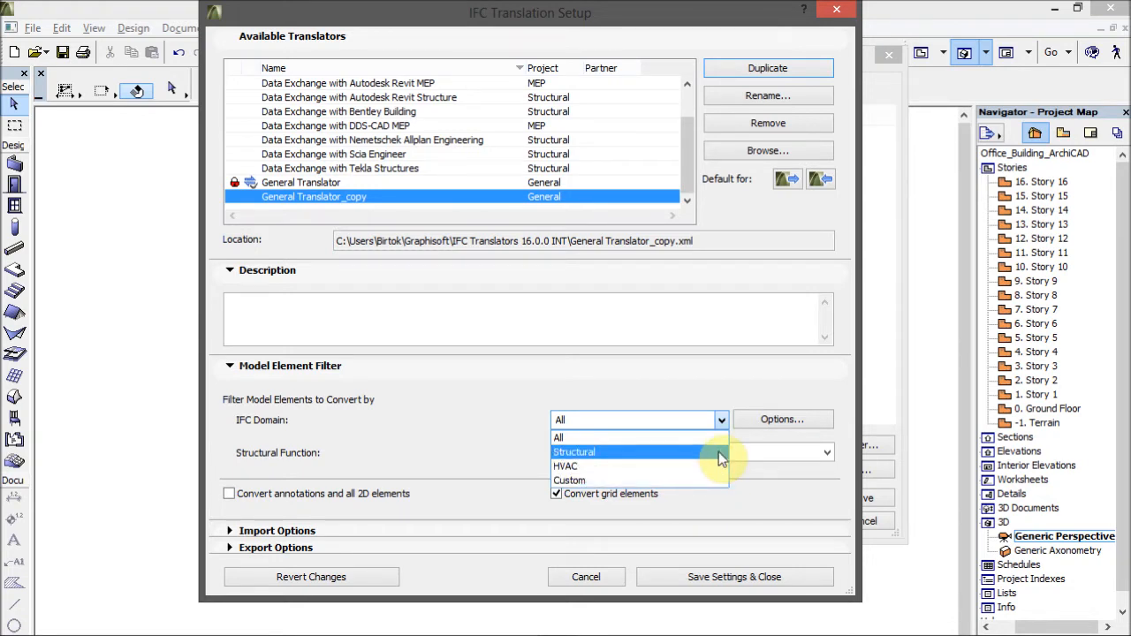
click(718, 451)
click(816, 421)
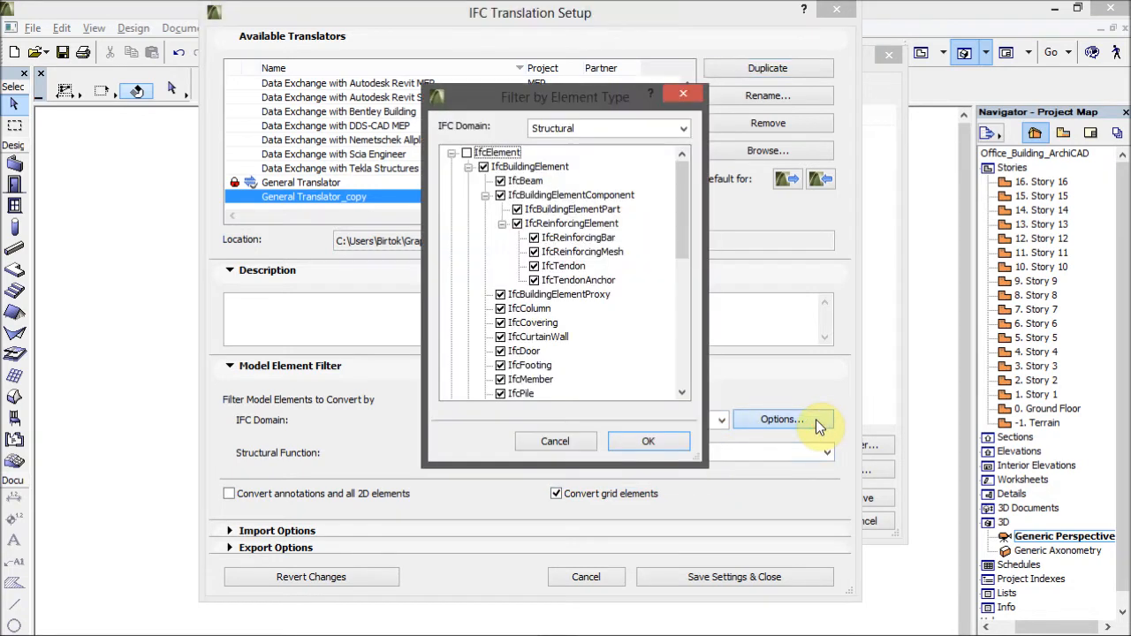
drag(682, 170, 691, 337)
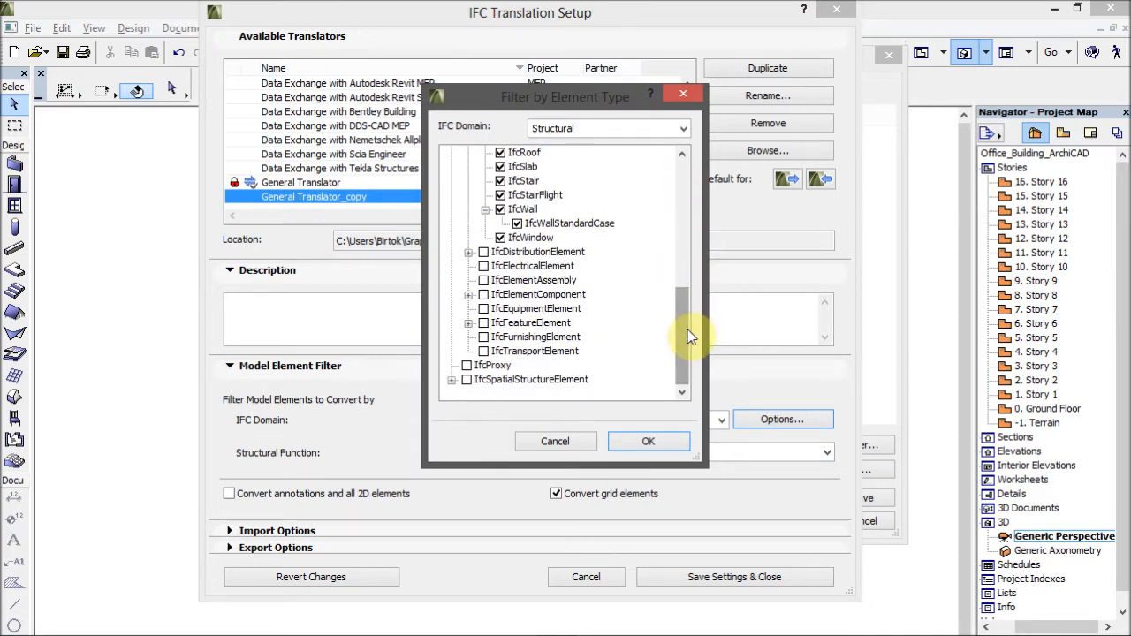
click(555, 441)
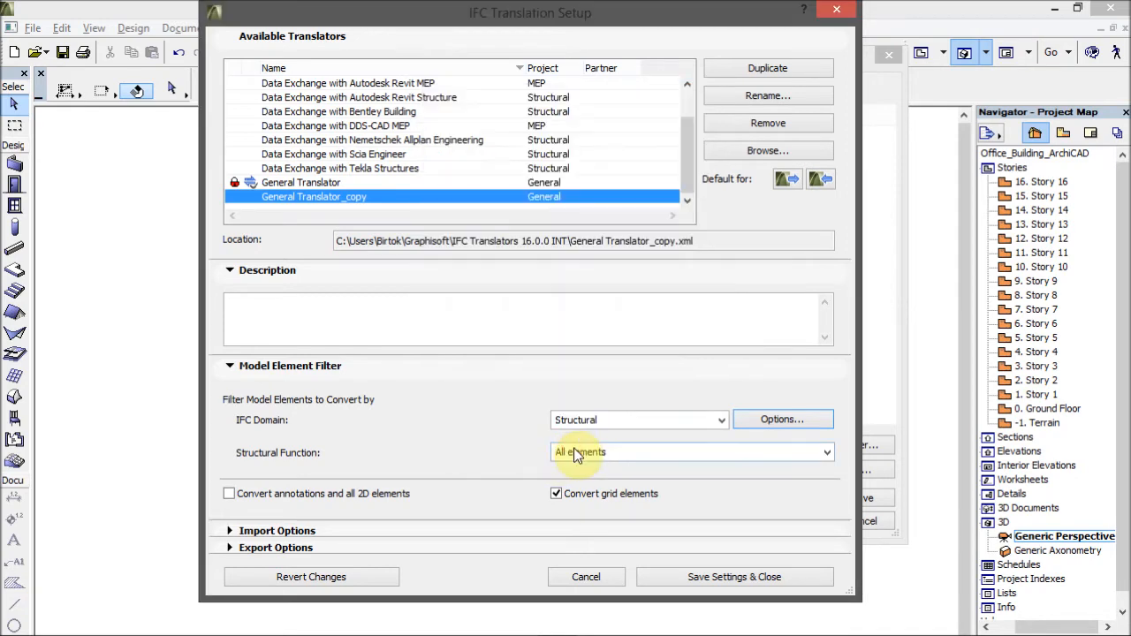
- Examine the copied translator's export options and close the IFC translation setup without saving
click(459, 531)
click(457, 592)
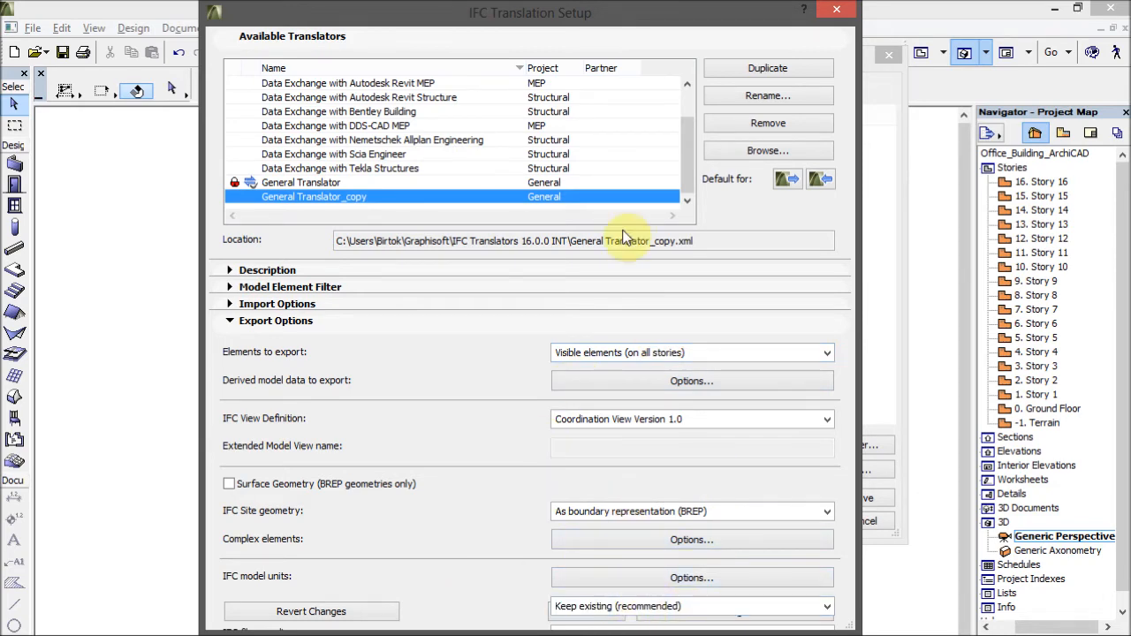
click(836, 8)
- Set the export scope to Visible elements (on all stories) and review the IFC element types in the model filter
click(641, 451)
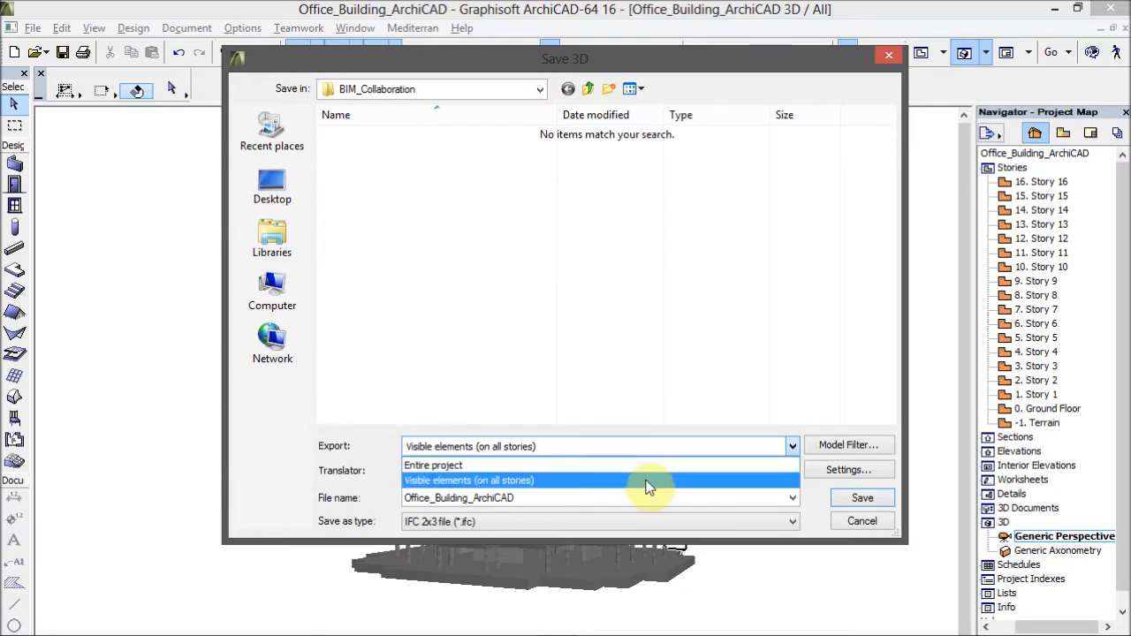
click(648, 485)
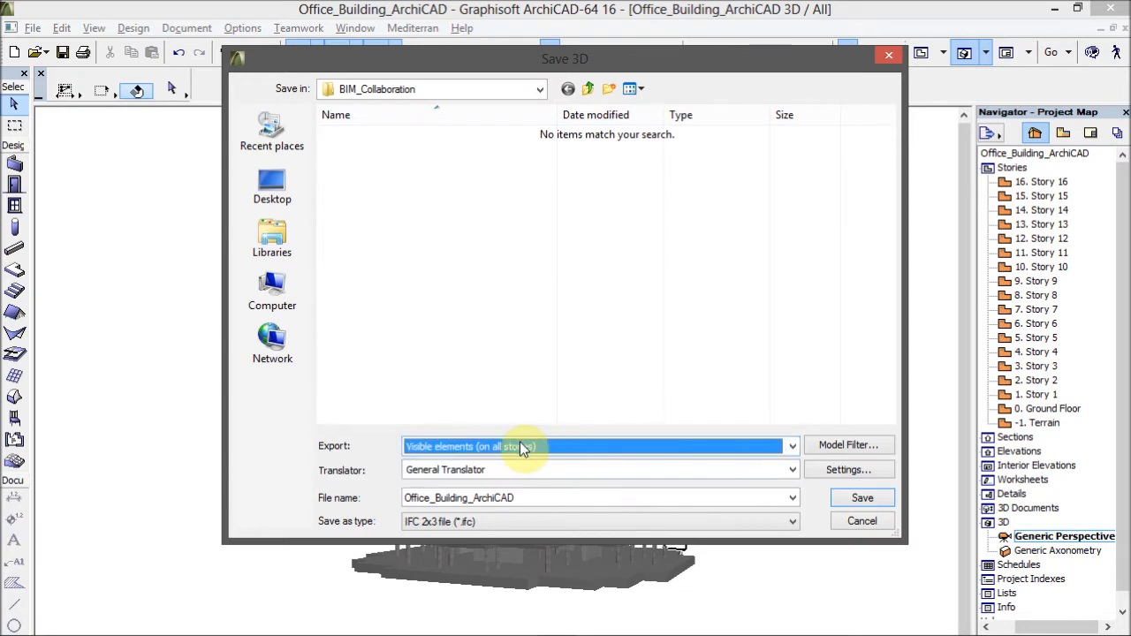
click(848, 447)
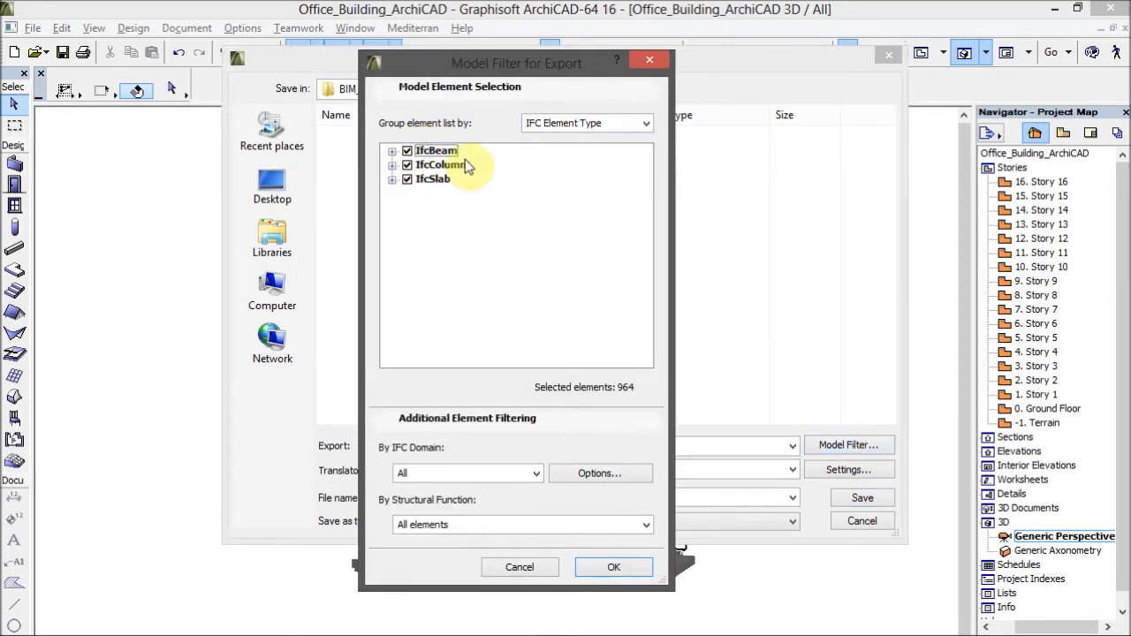
click(530, 567)
- Name the IFC file Office_Building_ArchiCAD_Export and save it in the BIM_Collaboration folder
click(538, 492)
click(557, 497)
text(_Export)
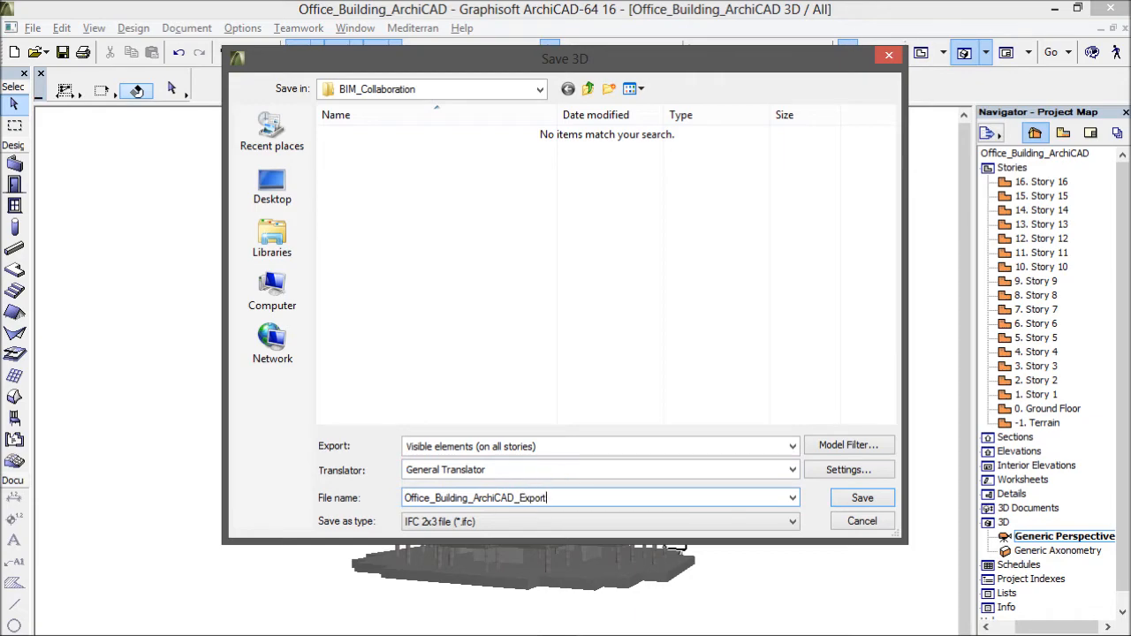
click(852, 499)
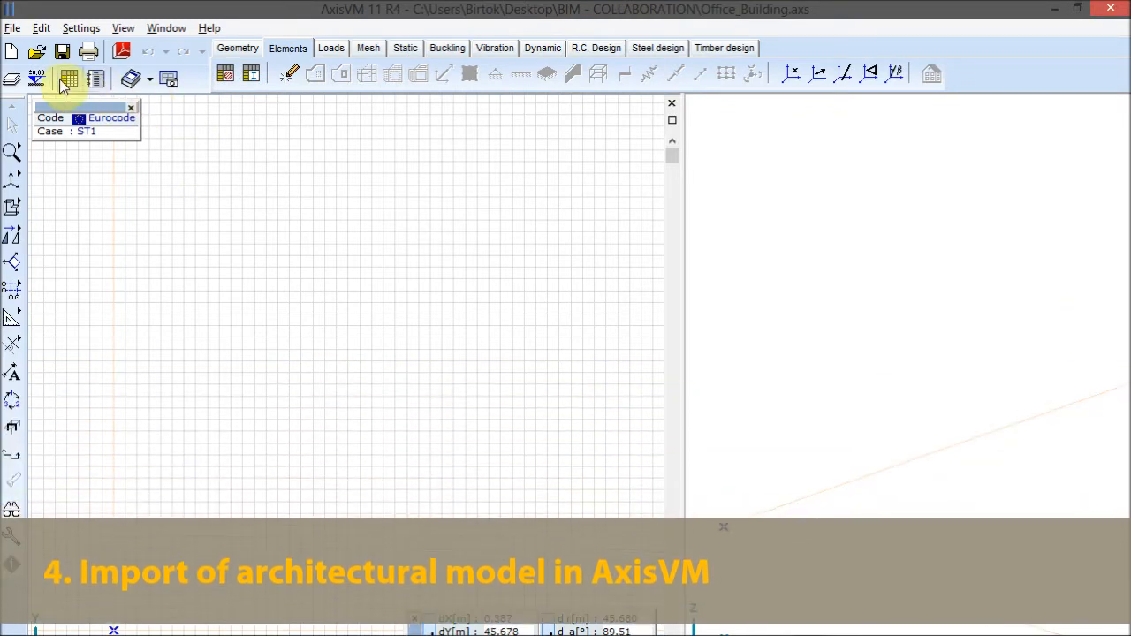
- In AxisVM, import Office_Building_ArchiCAD_Export.ifc as architectural model objects using the Overwrite method
click(16, 30)
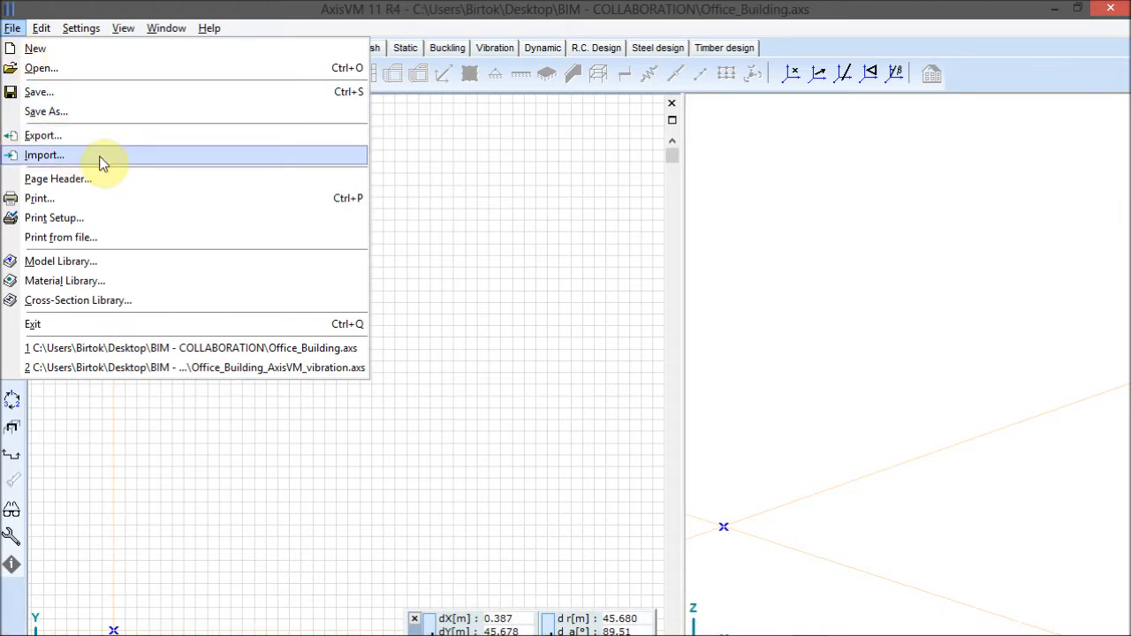
click(144, 158)
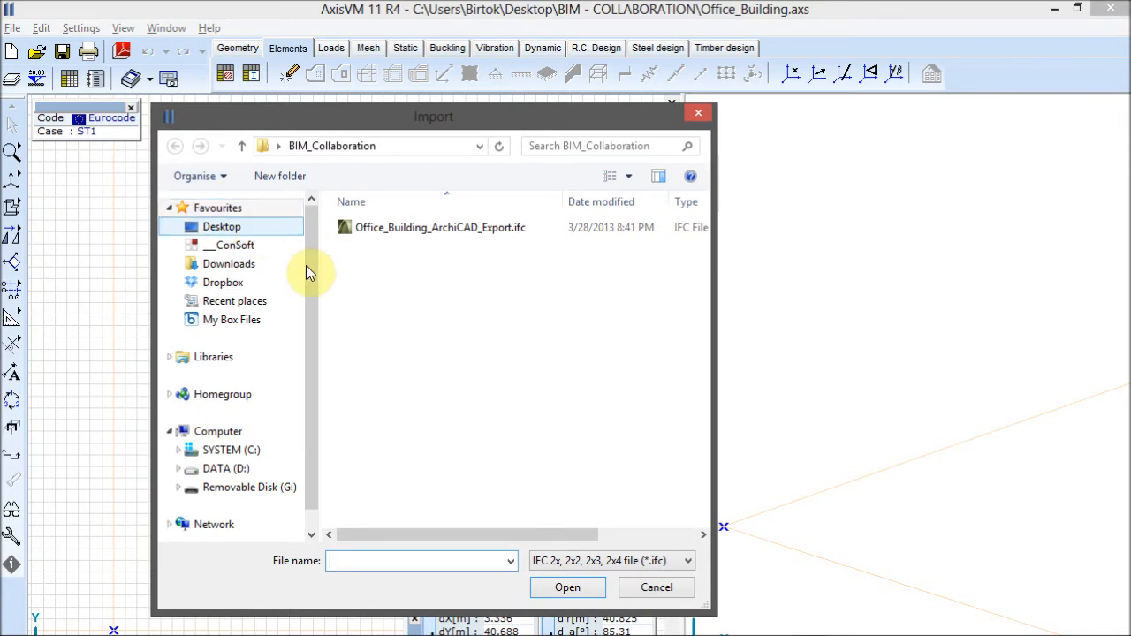
click(460, 232)
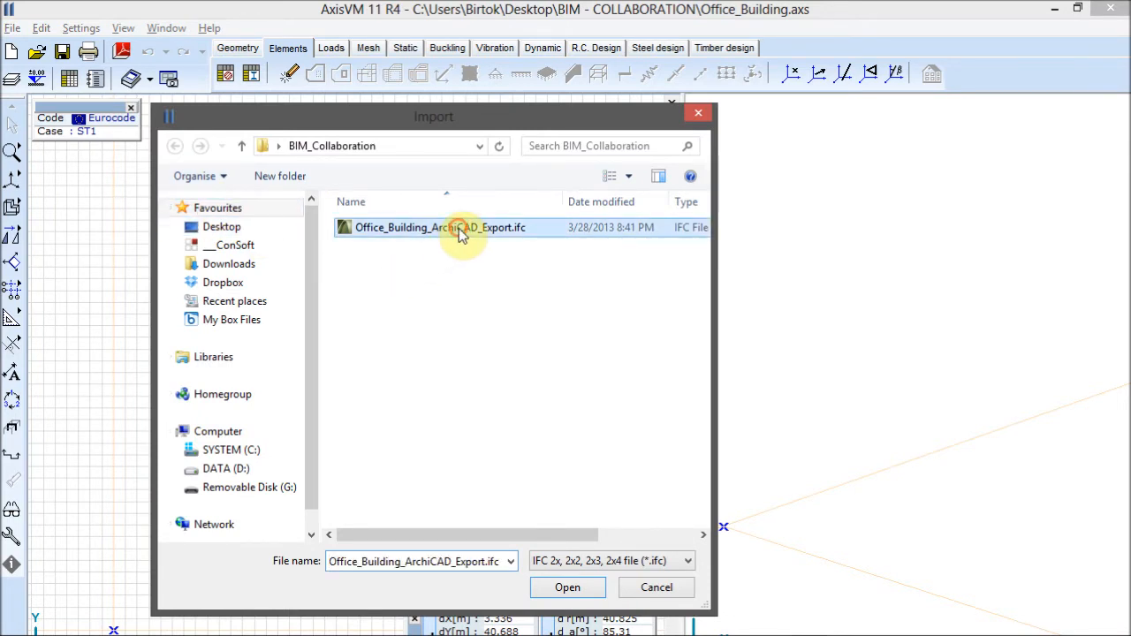
click(570, 588)
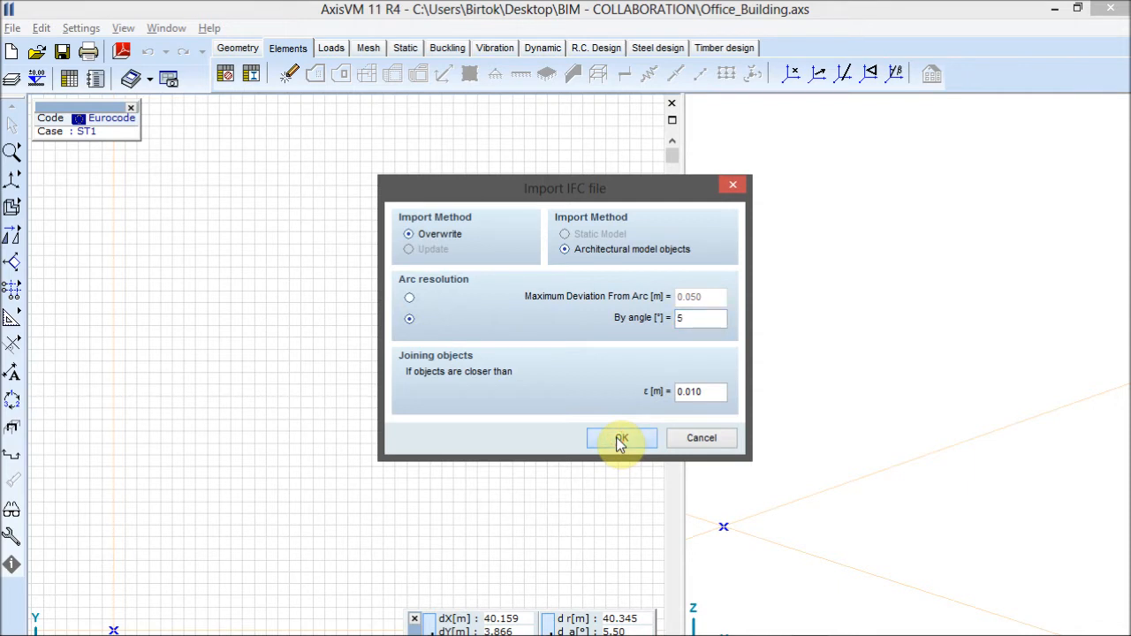
click(619, 439)
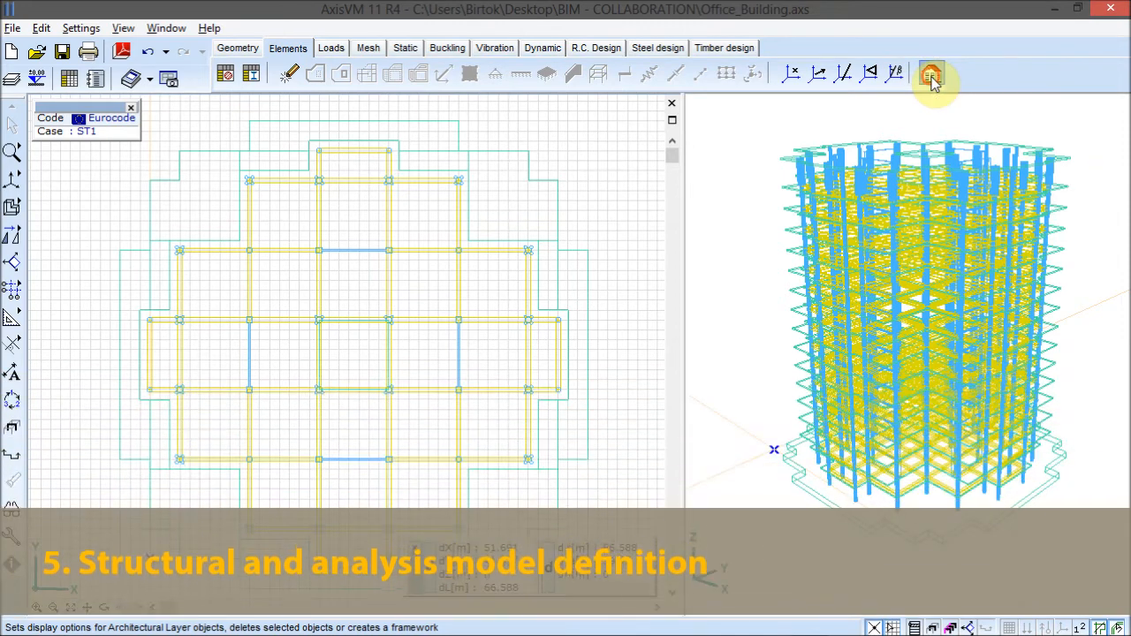
- Start creating a model framework from all objects of the imported architectural model
click(932, 76)
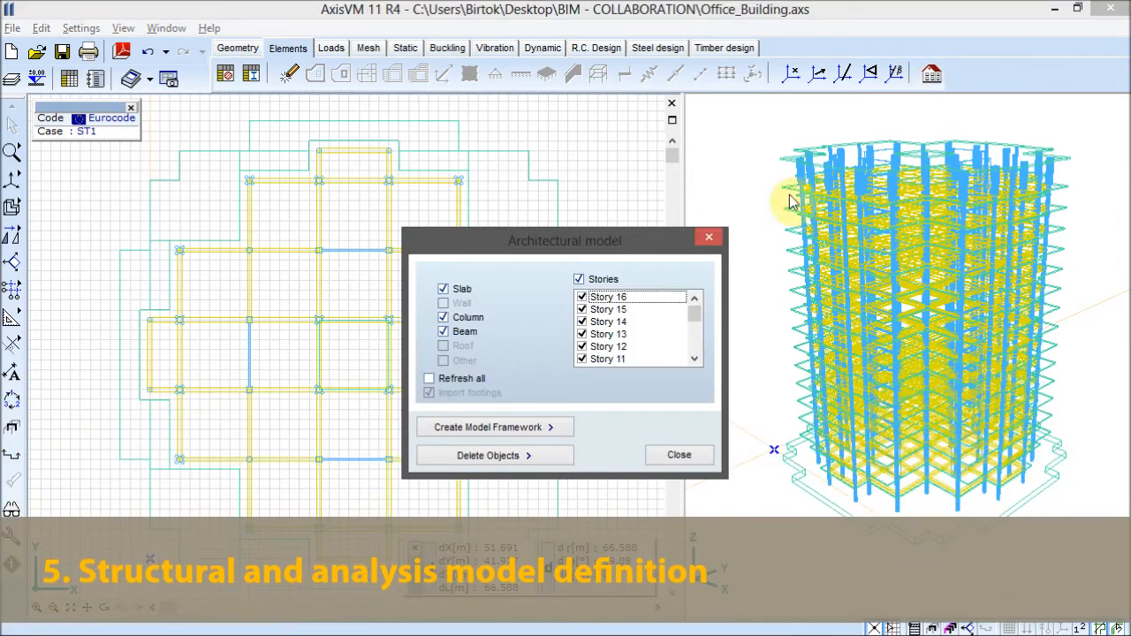
click(548, 431)
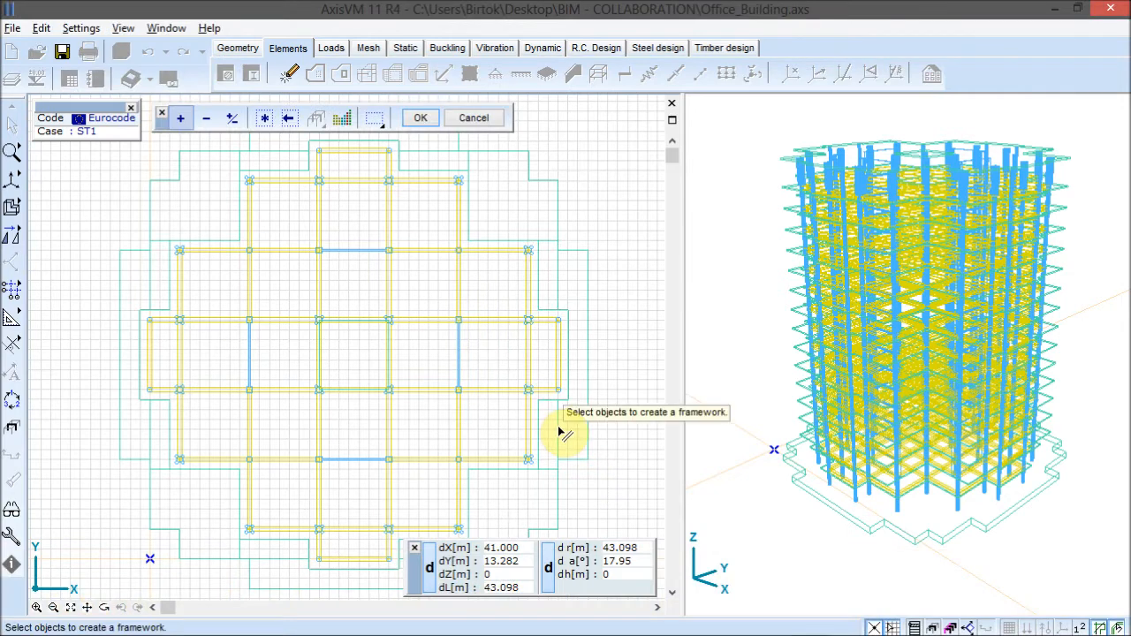
click(264, 118)
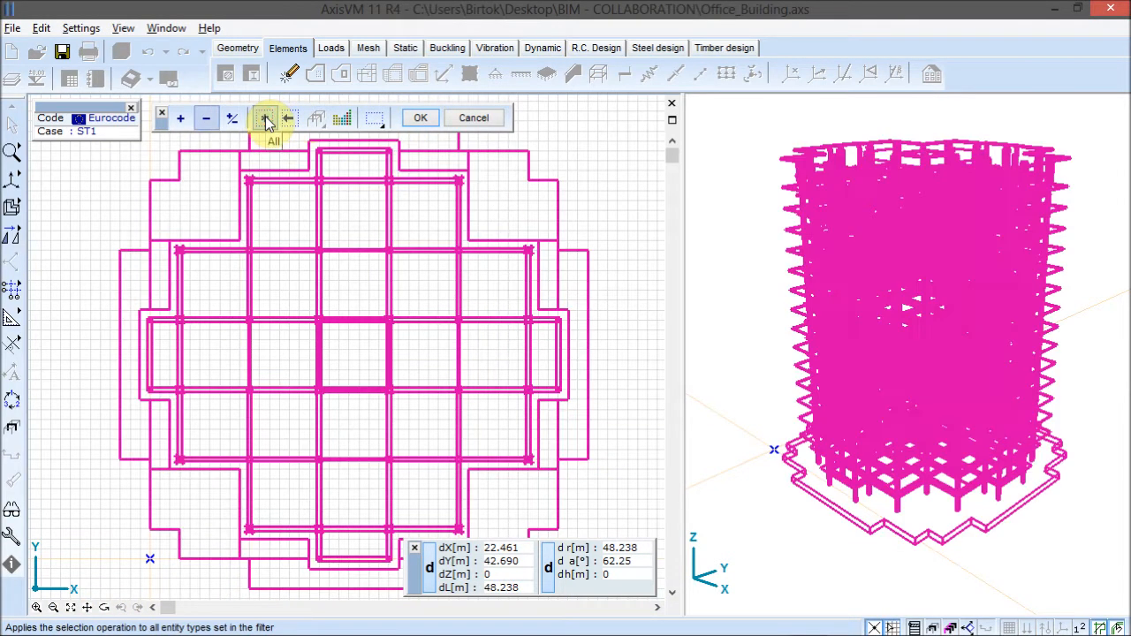
click(421, 118)
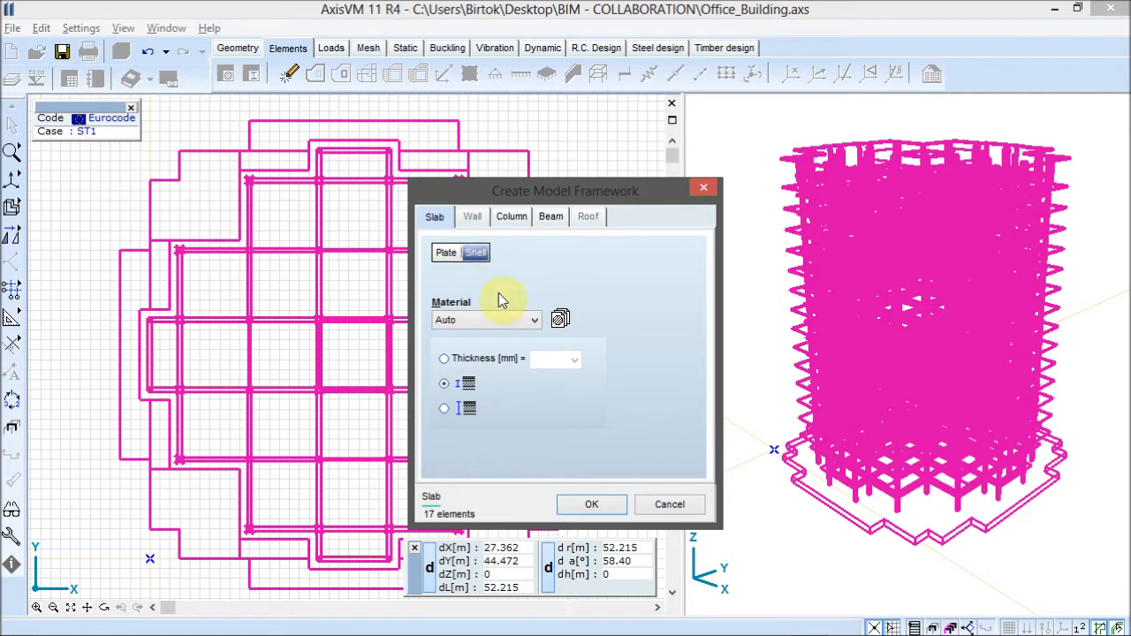
- Use Auto material for the slabs and columns, with slab thickness calculated from the thickest object layer
click(499, 321)
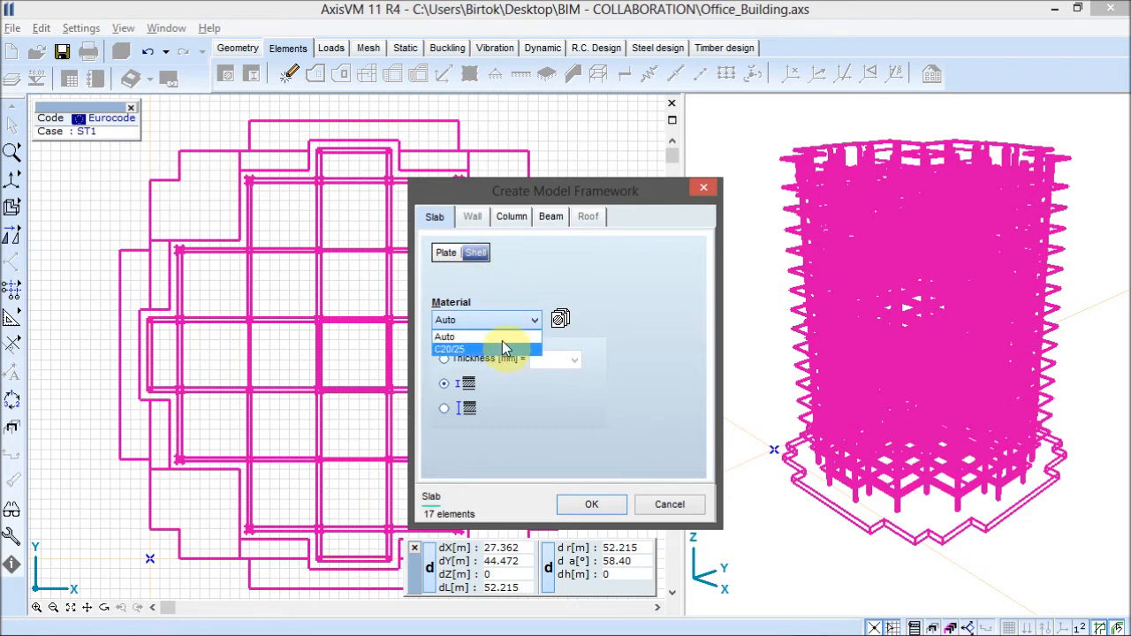
click(508, 337)
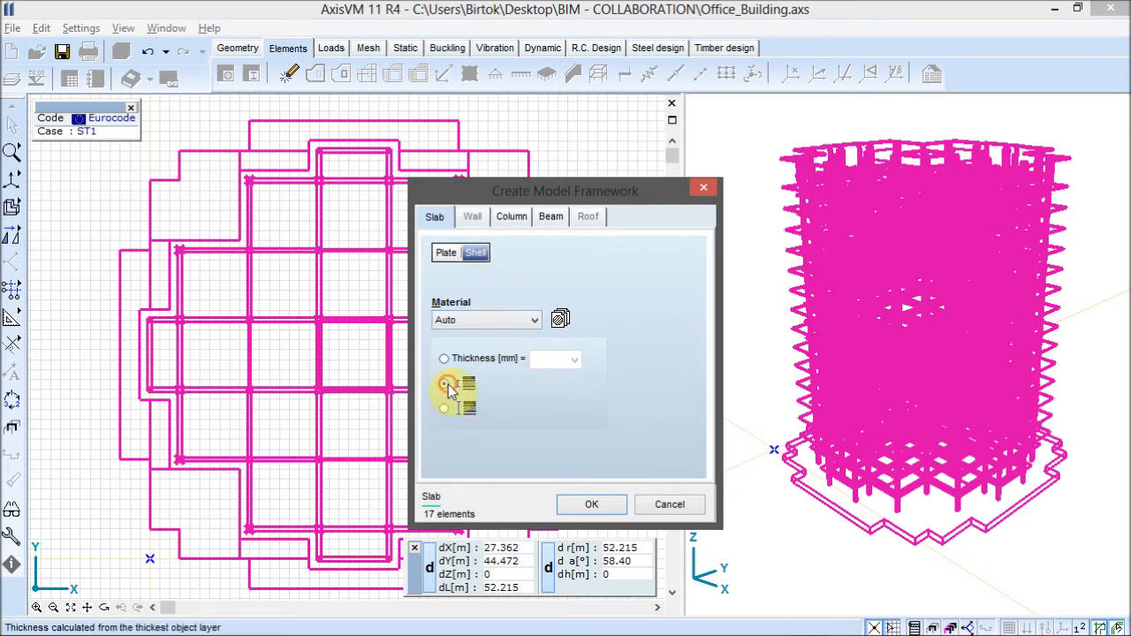
click(511, 221)
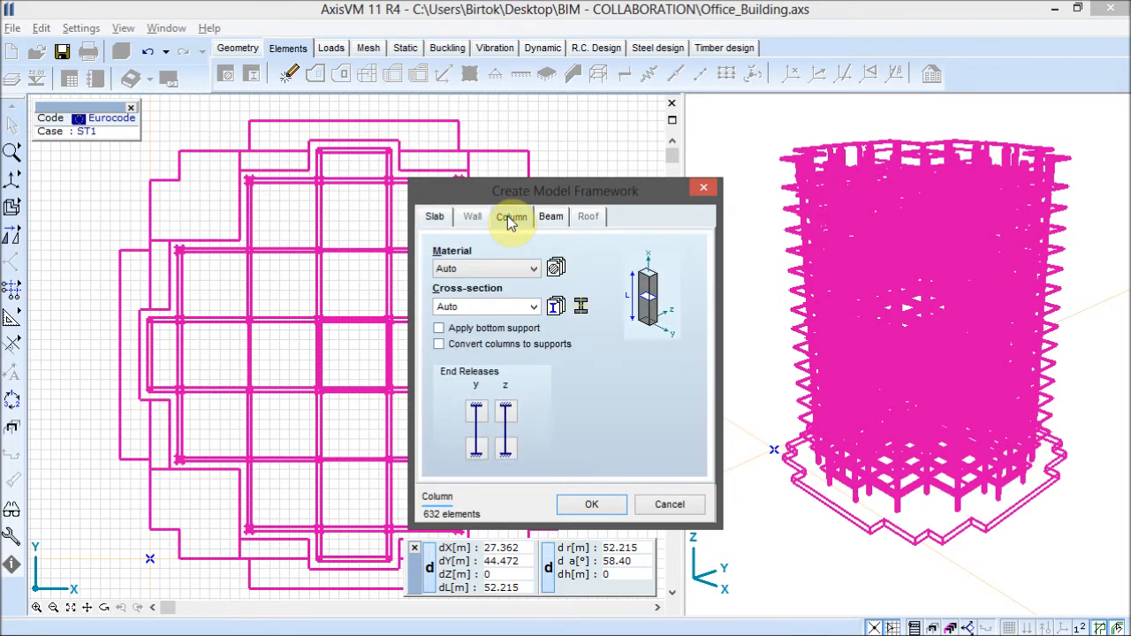
click(509, 270)
click(509, 270)
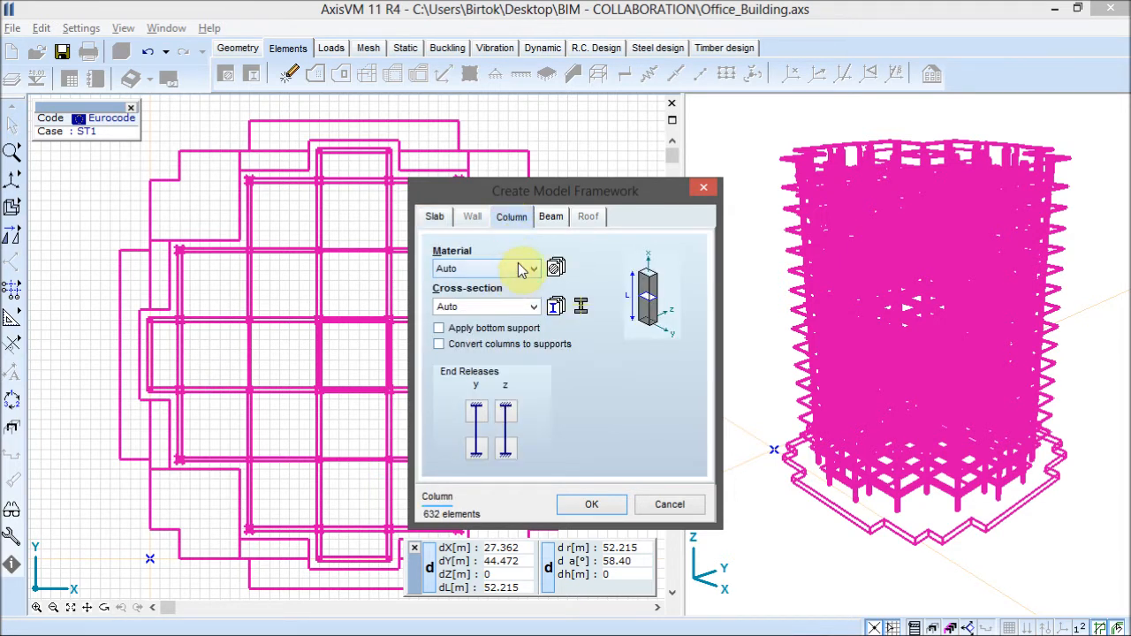
- Define the beams as ribs with Auto material and generate the model framework
click(551, 217)
click(505, 318)
click(504, 319)
click(446, 251)
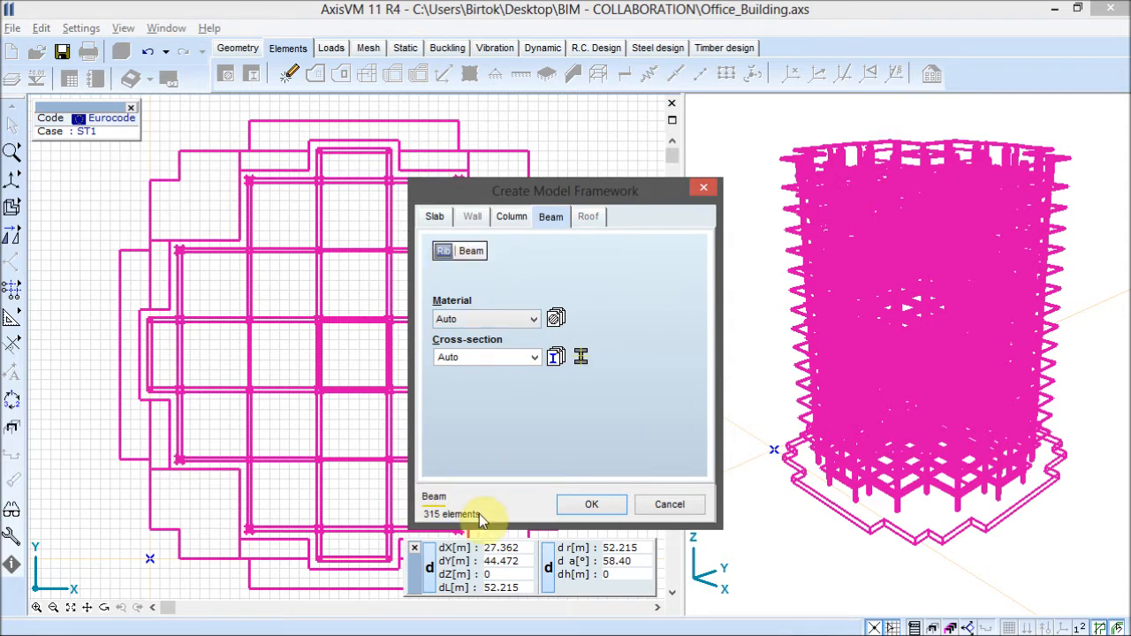
click(618, 513)
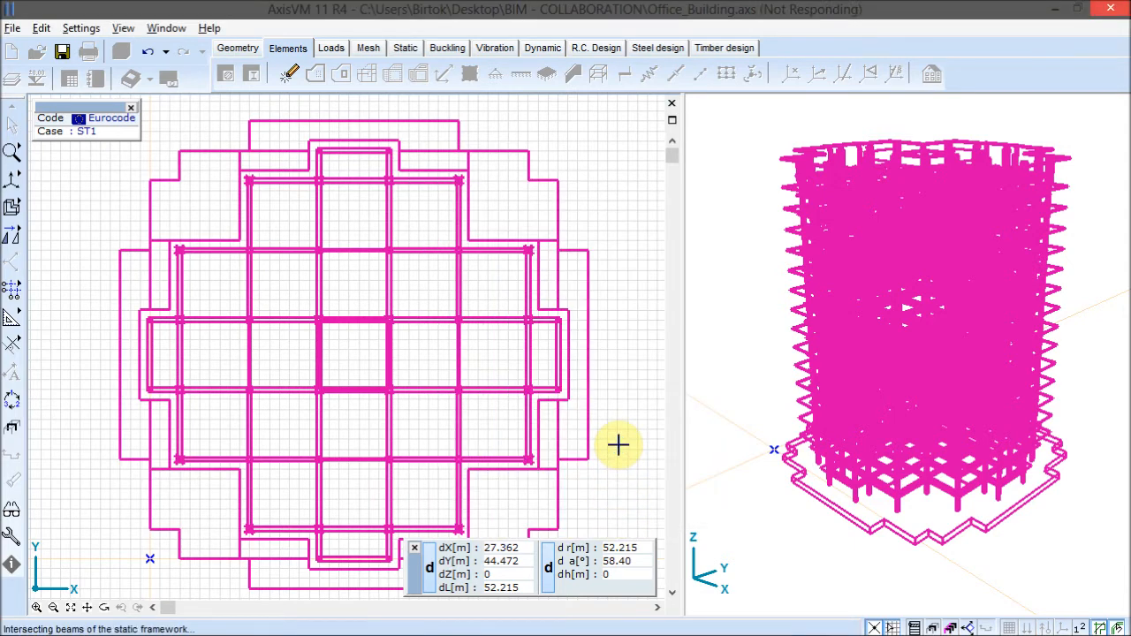
click(731, 428)
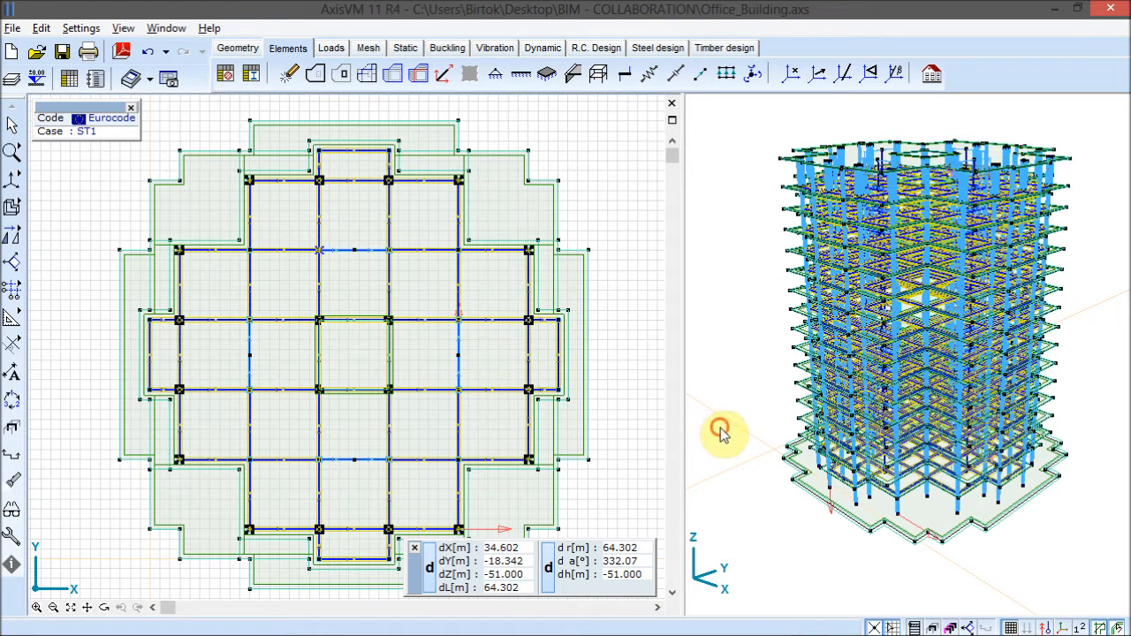
- Switch the 3D view of the building to rendered display and hide the architectural layers
mouse_move(12, 206)
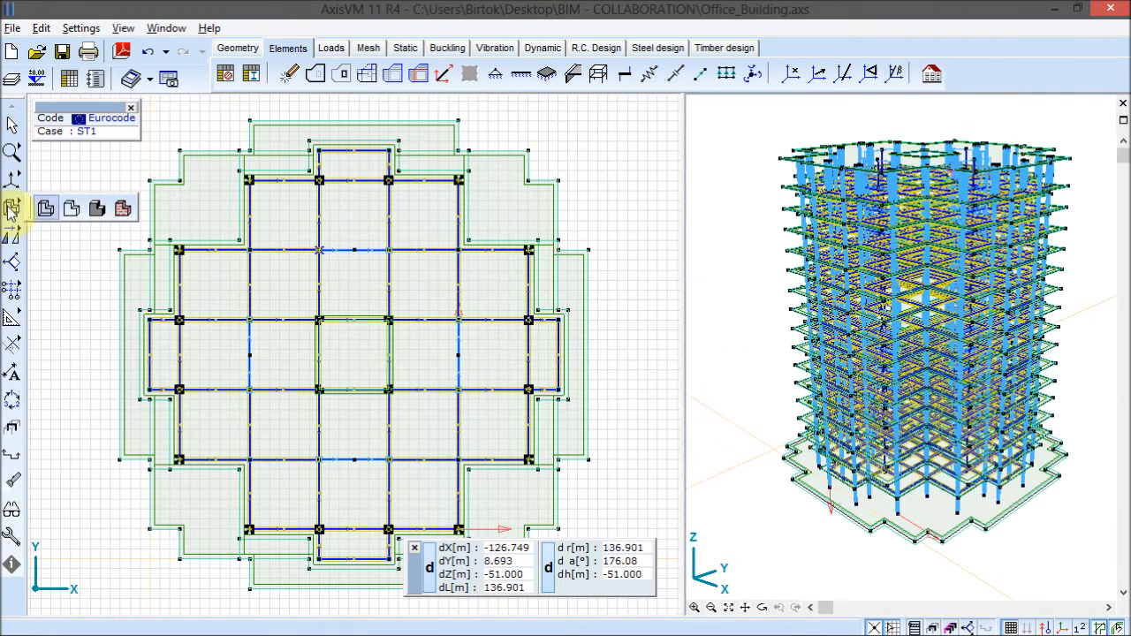
click(95, 207)
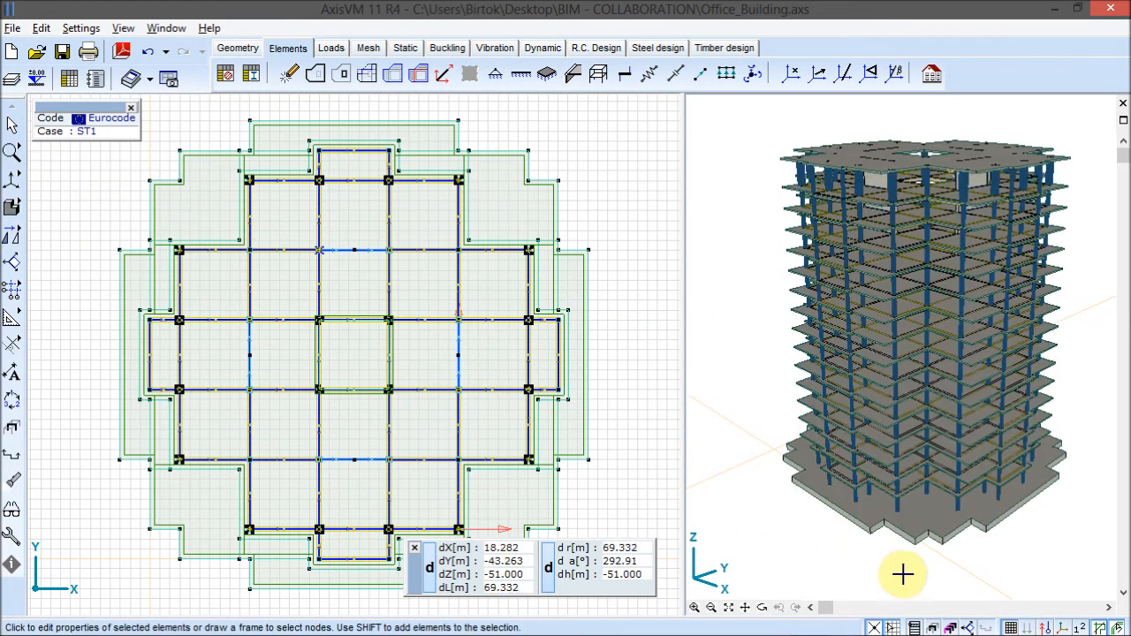
click(1097, 623)
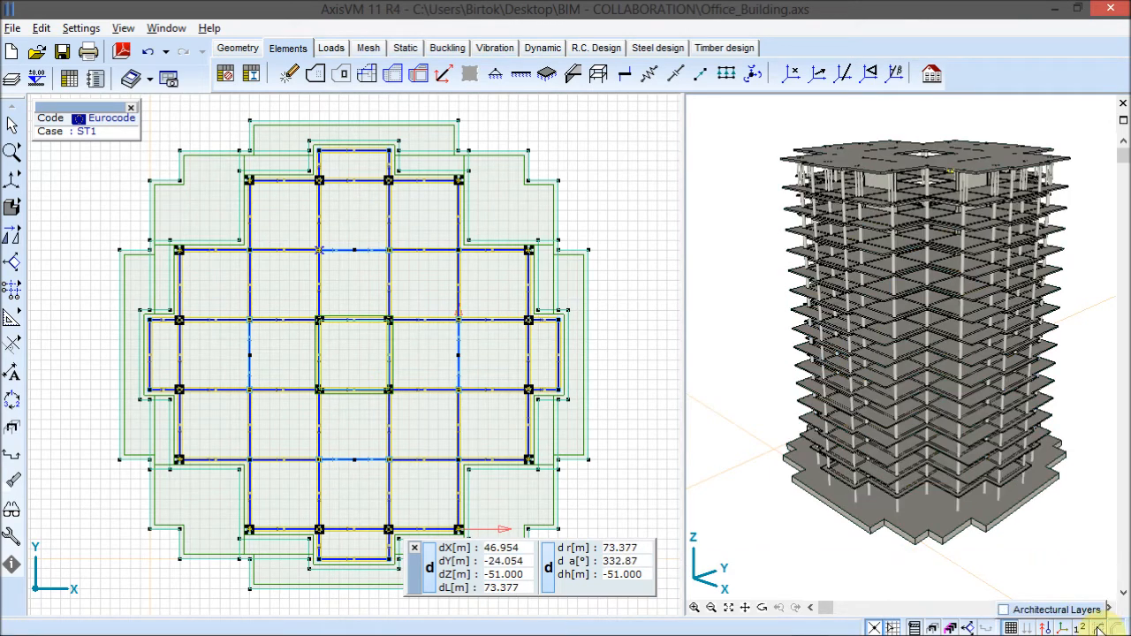
- Select all beam elements with the O 600 and O 500 cross-sections and modify their color to dark green
click(443, 73)
click(349, 122)
click(353, 162)
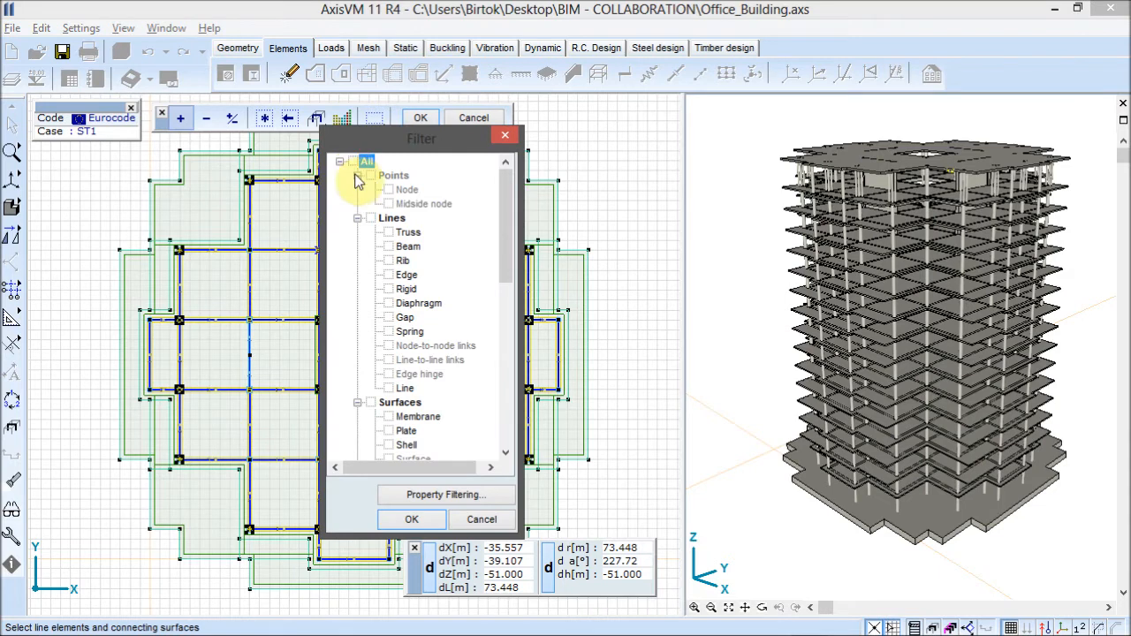
click(478, 496)
click(575, 213)
click(574, 227)
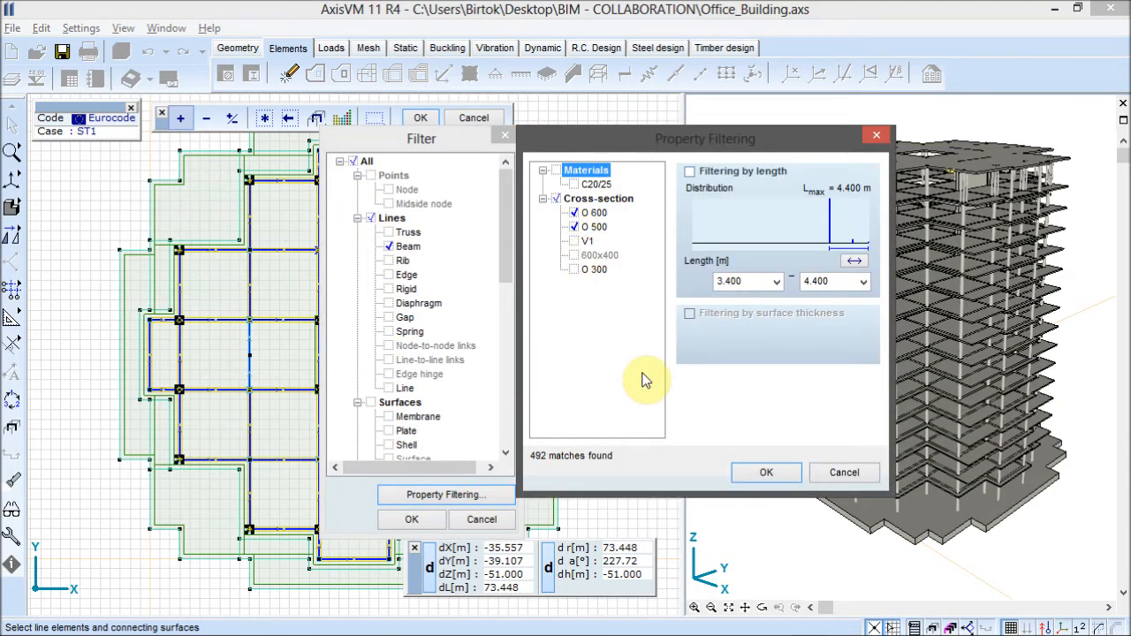
click(751, 478)
click(431, 521)
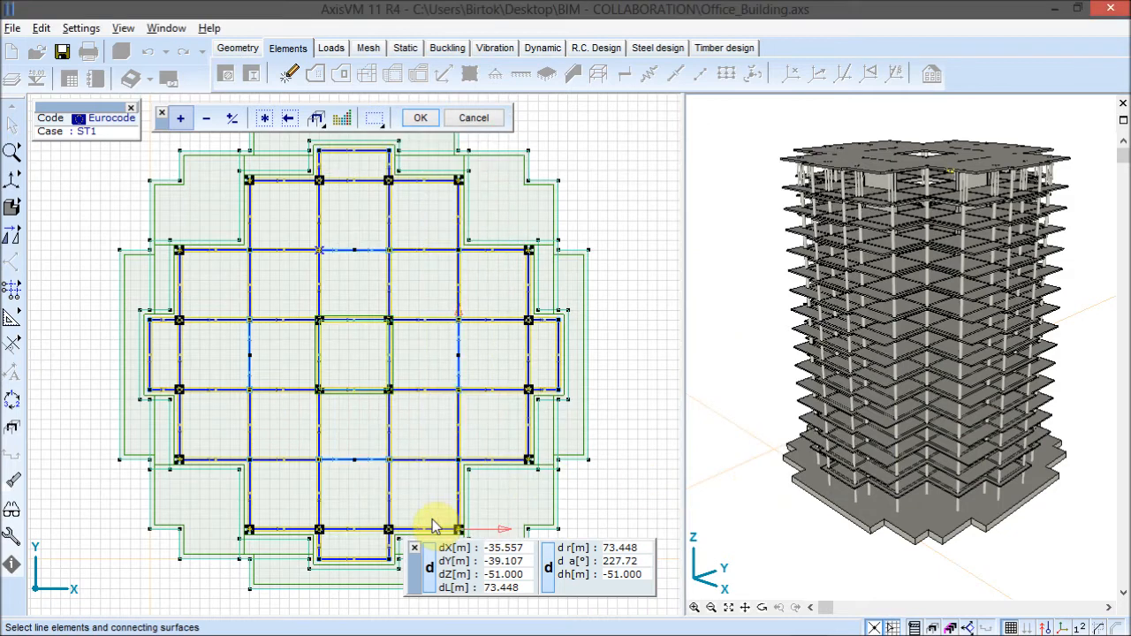
click(267, 123)
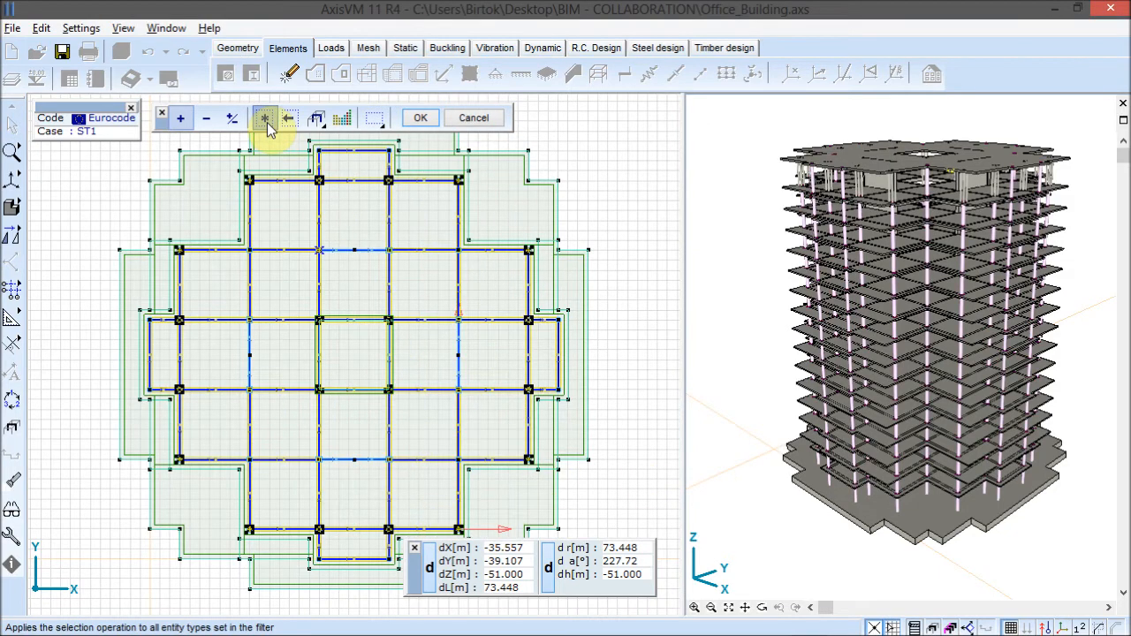
click(420, 118)
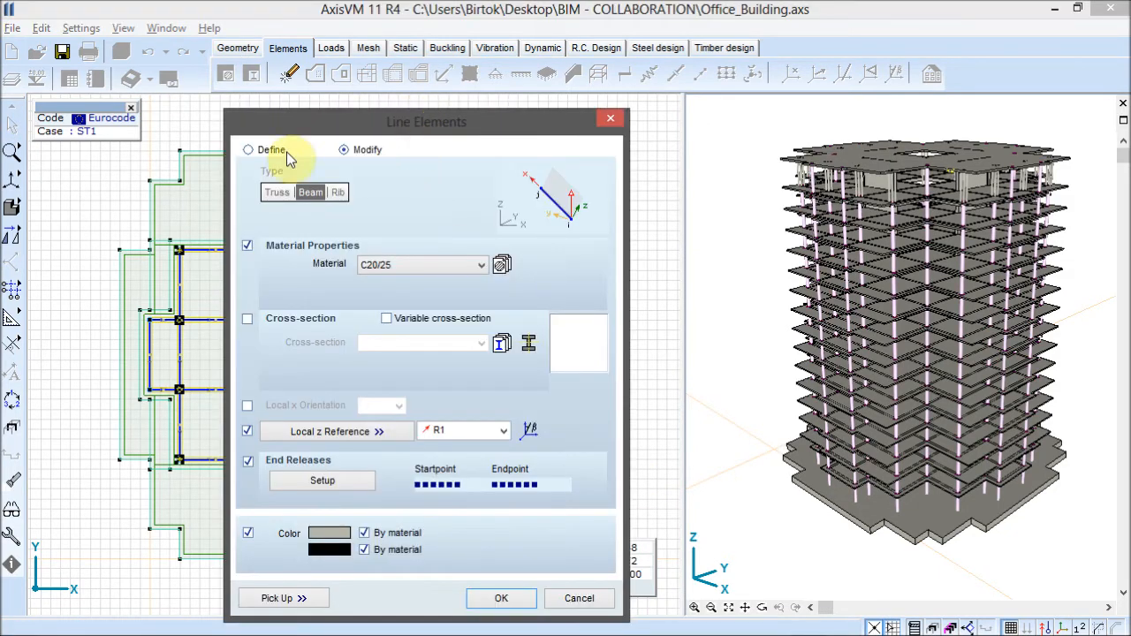
click(248, 151)
click(362, 150)
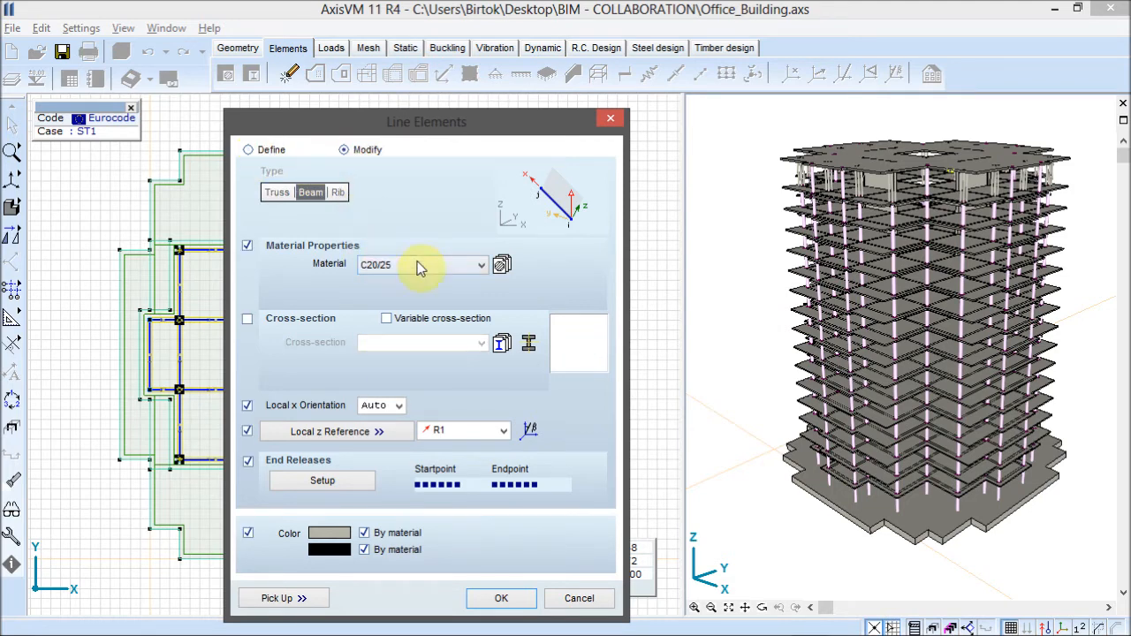
click(345, 534)
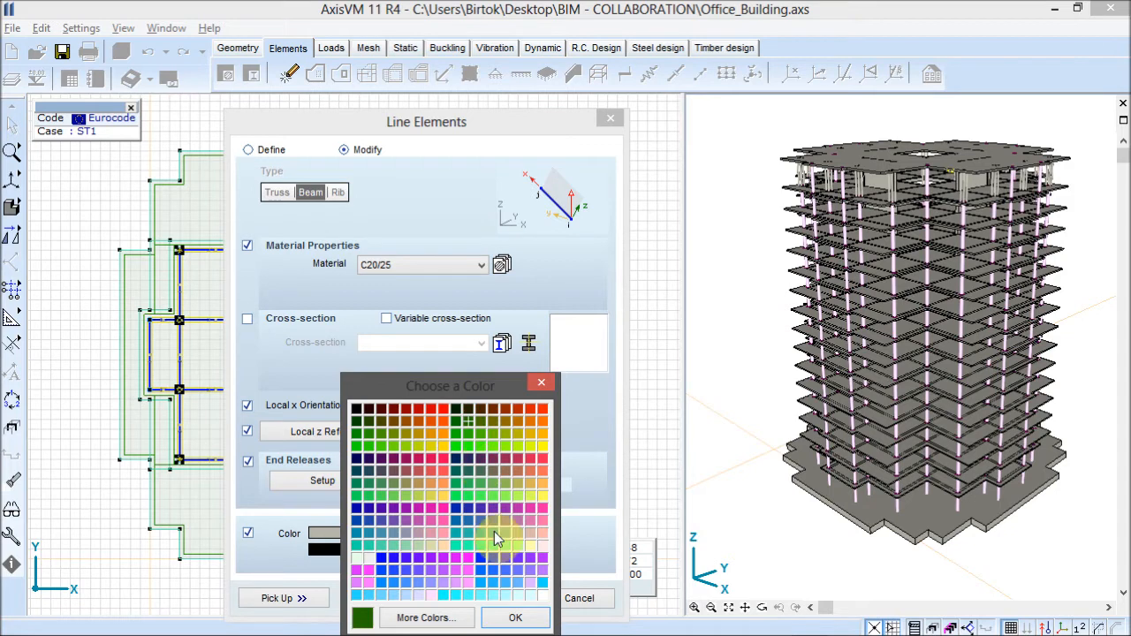
click(516, 621)
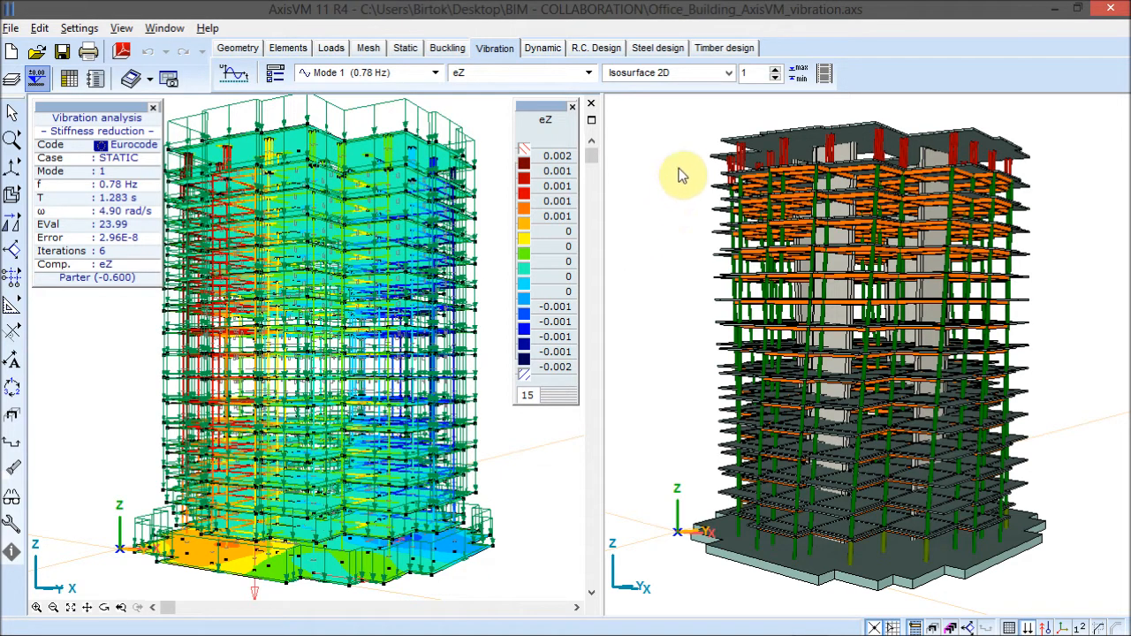
click(829, 79)
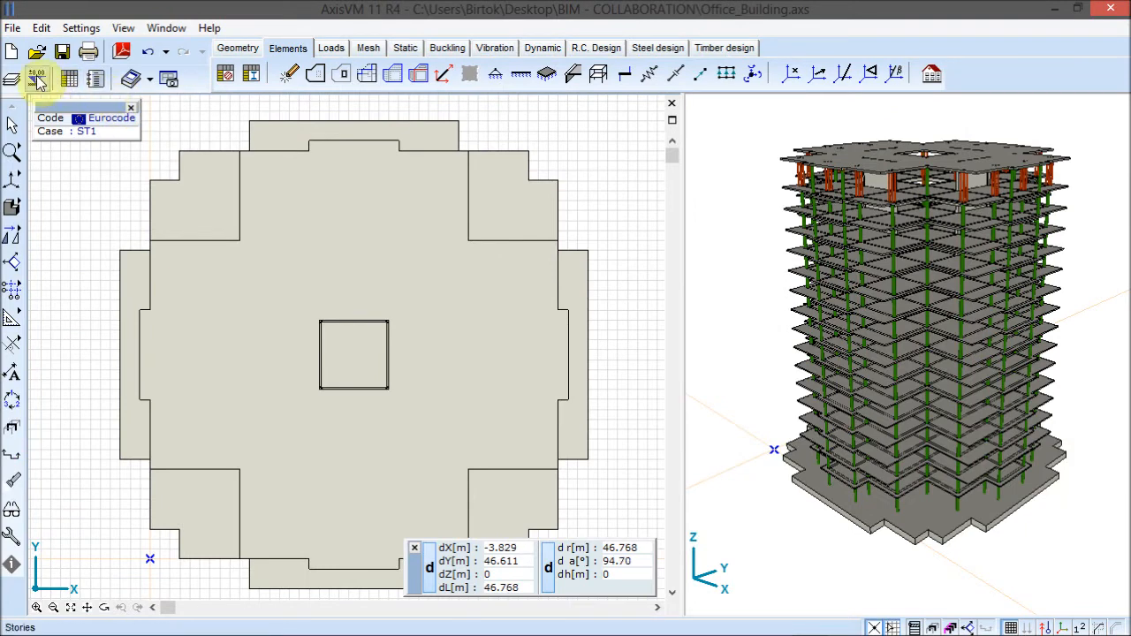
- Display only Story 15 (+51.000) in the plan view
click(37, 79)
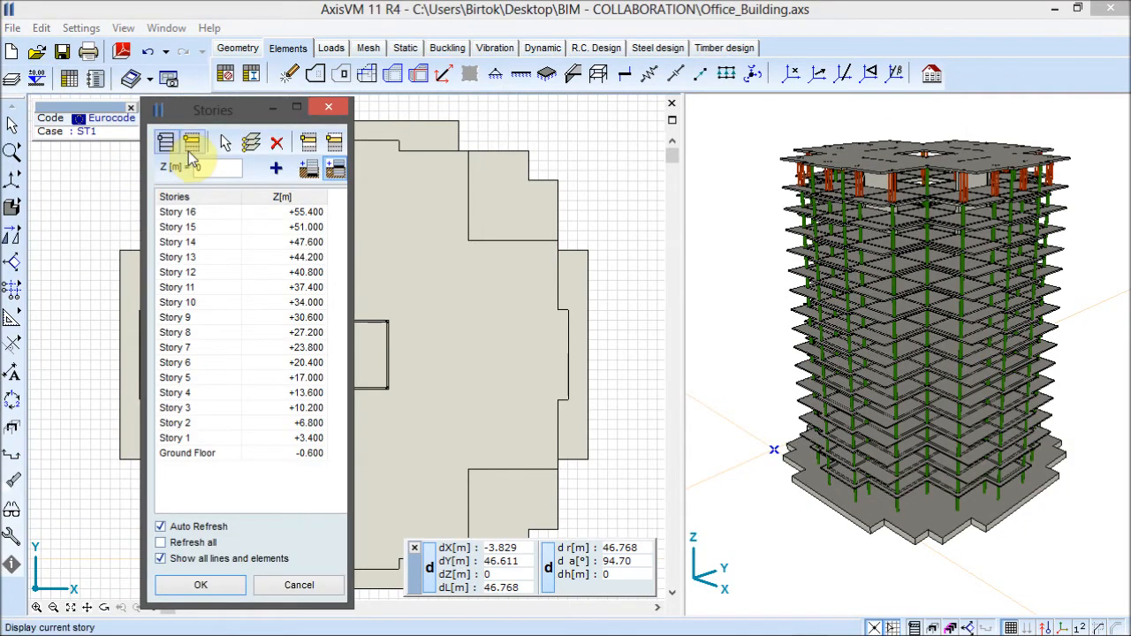
click(175, 226)
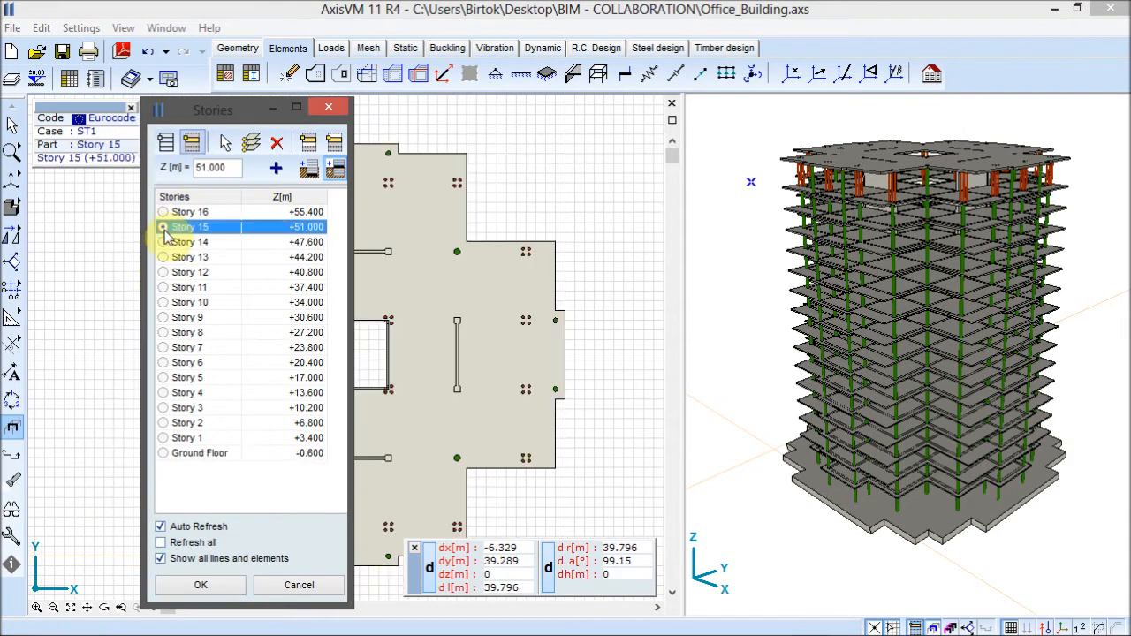
click(221, 585)
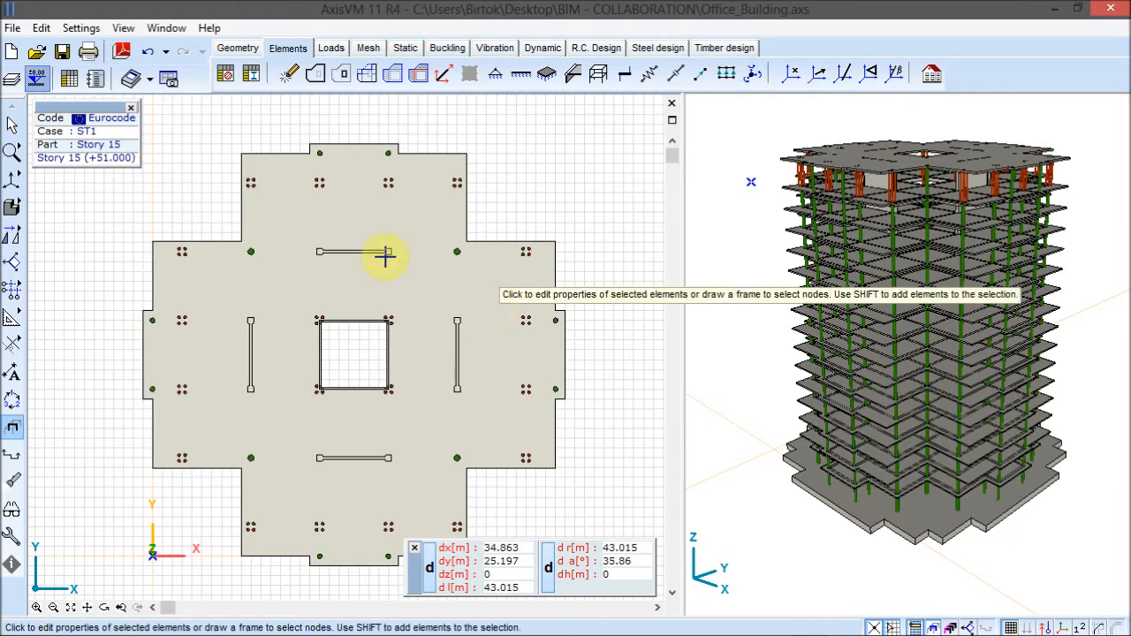
- Select all beam elements with the O 500 cross-section on Story 15 and delete only their line elements
click(15, 128)
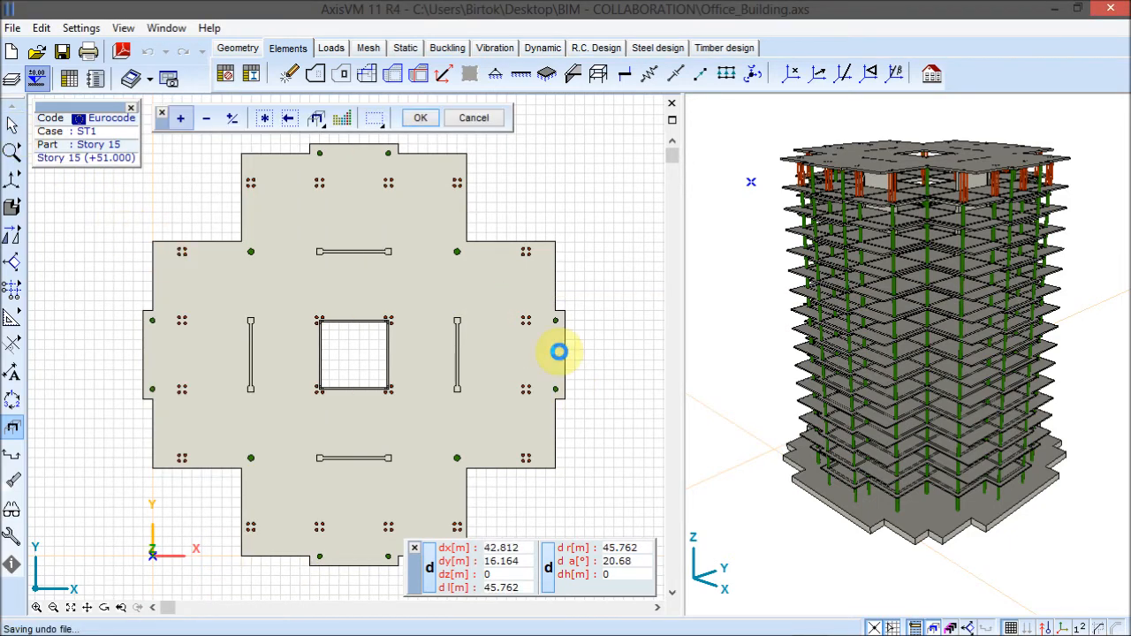
click(344, 122)
click(353, 161)
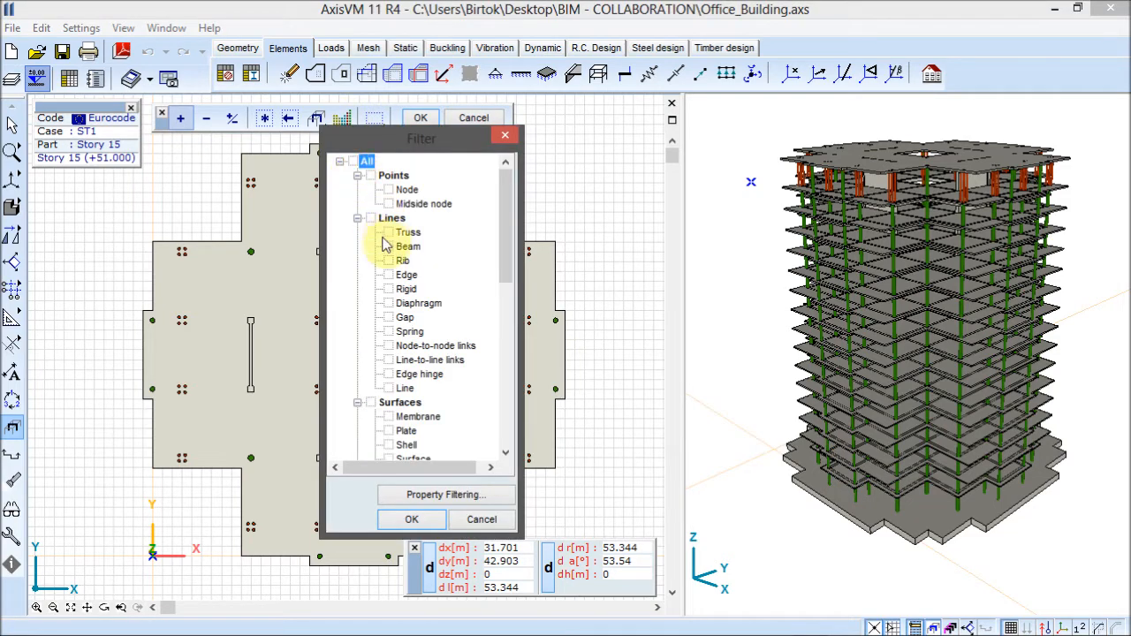
click(387, 246)
click(575, 227)
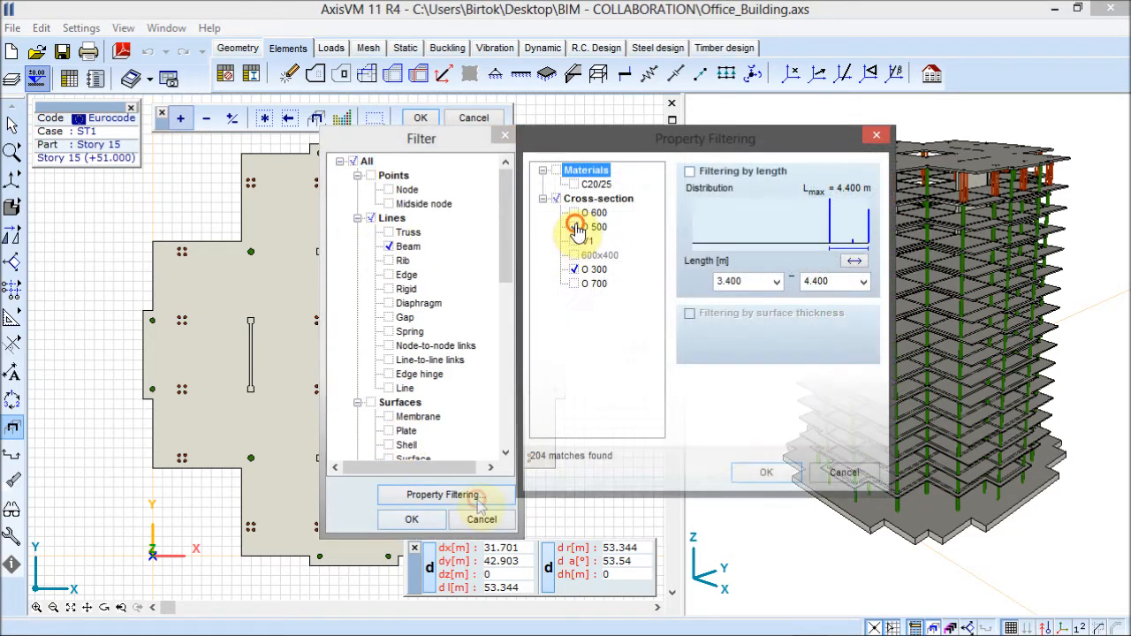
click(575, 270)
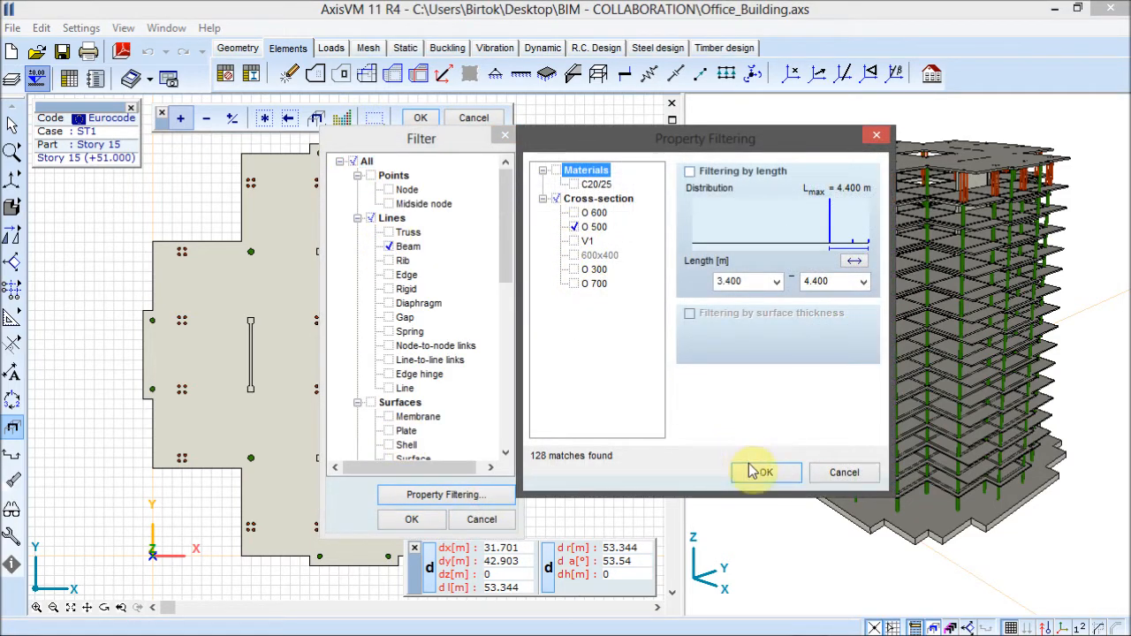
click(756, 474)
click(409, 519)
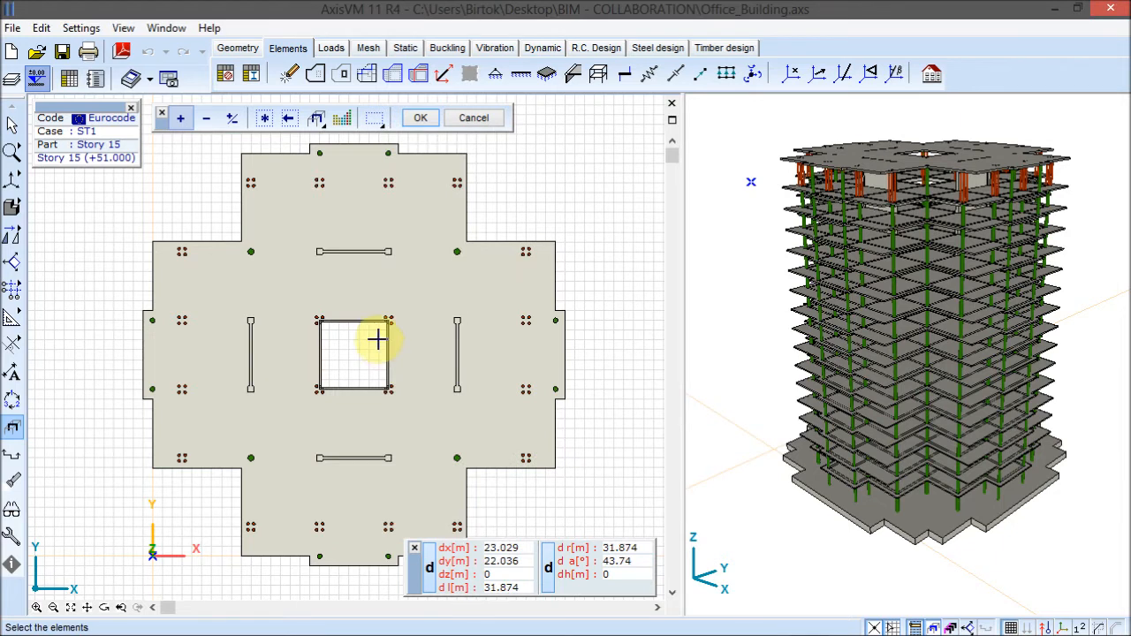
click(265, 120)
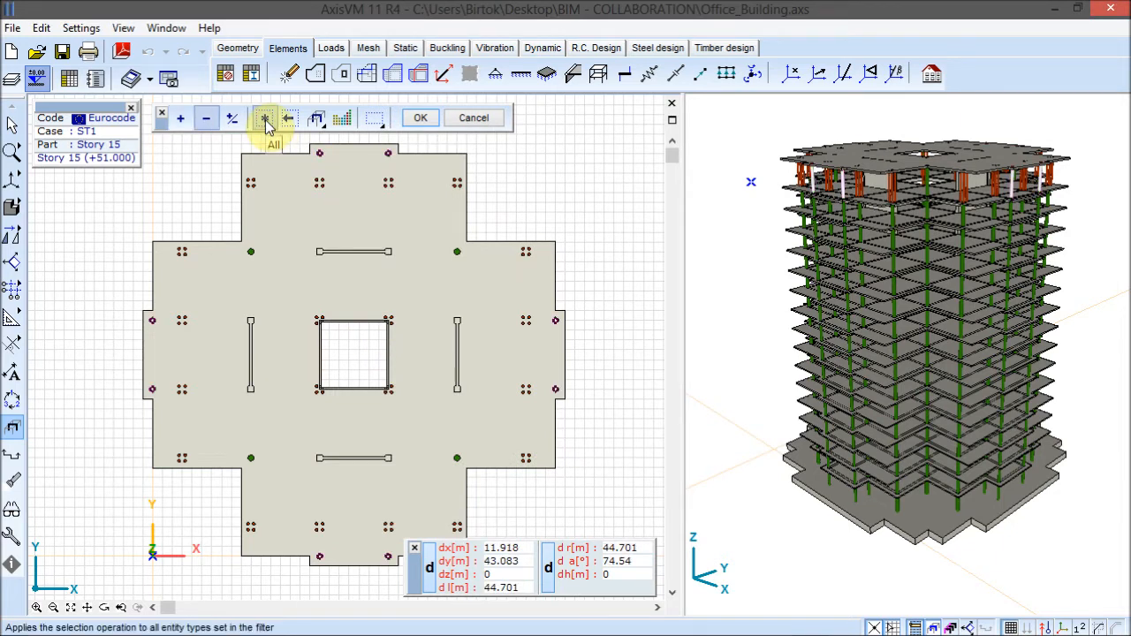
click(421, 117)
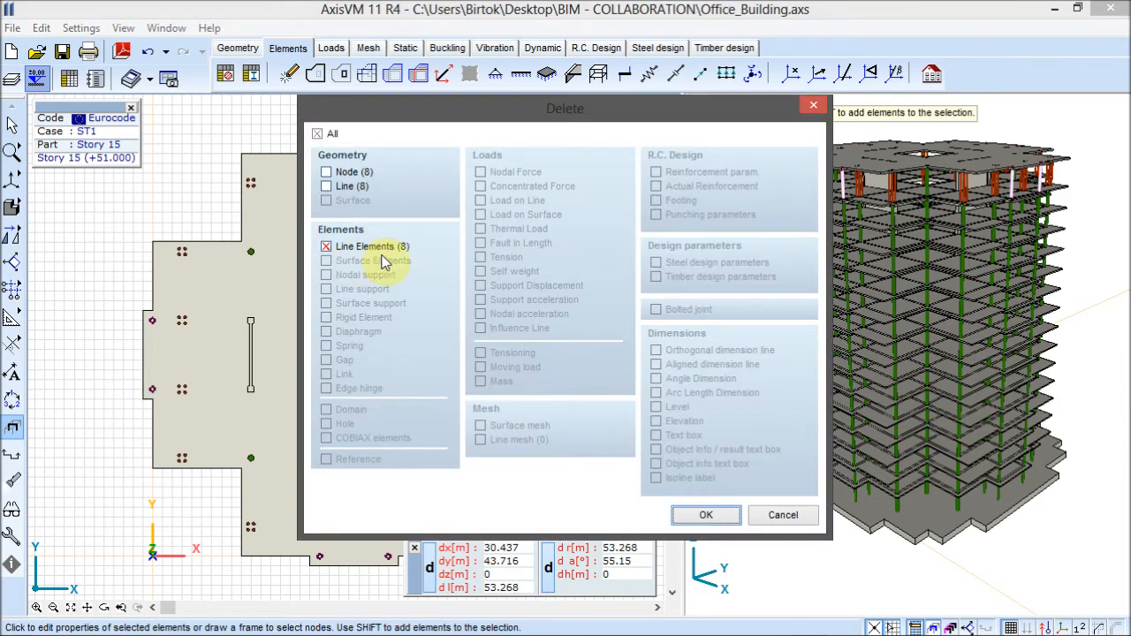
click(700, 516)
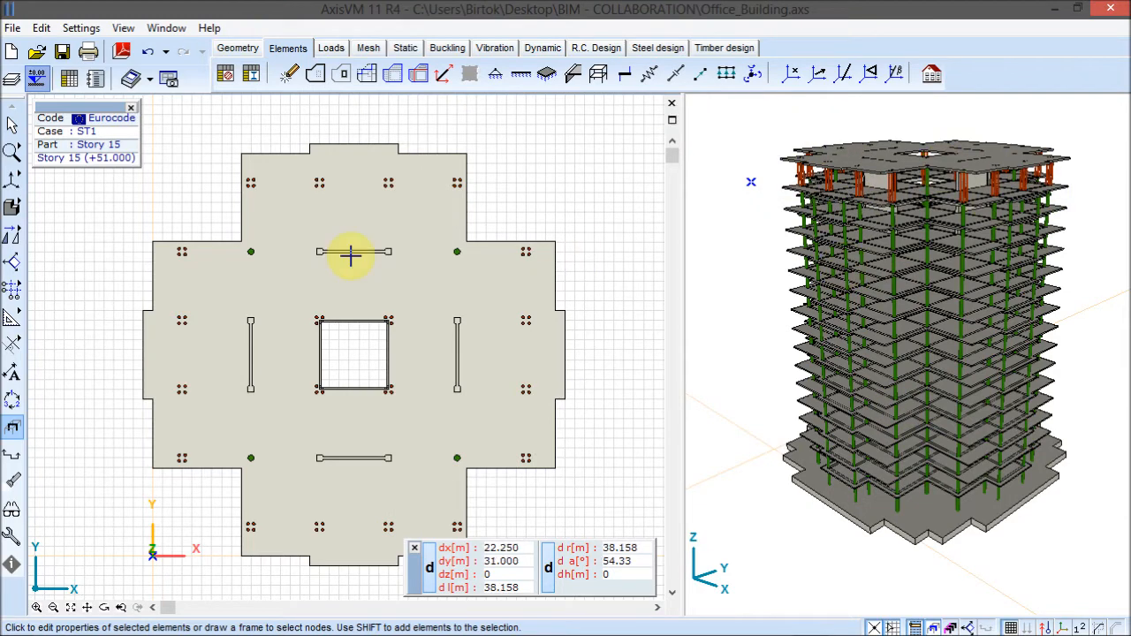
- Select the four green circular columns on Story 15 and delete them
scroll(351, 256, up, 1)
right_click(596, 313)
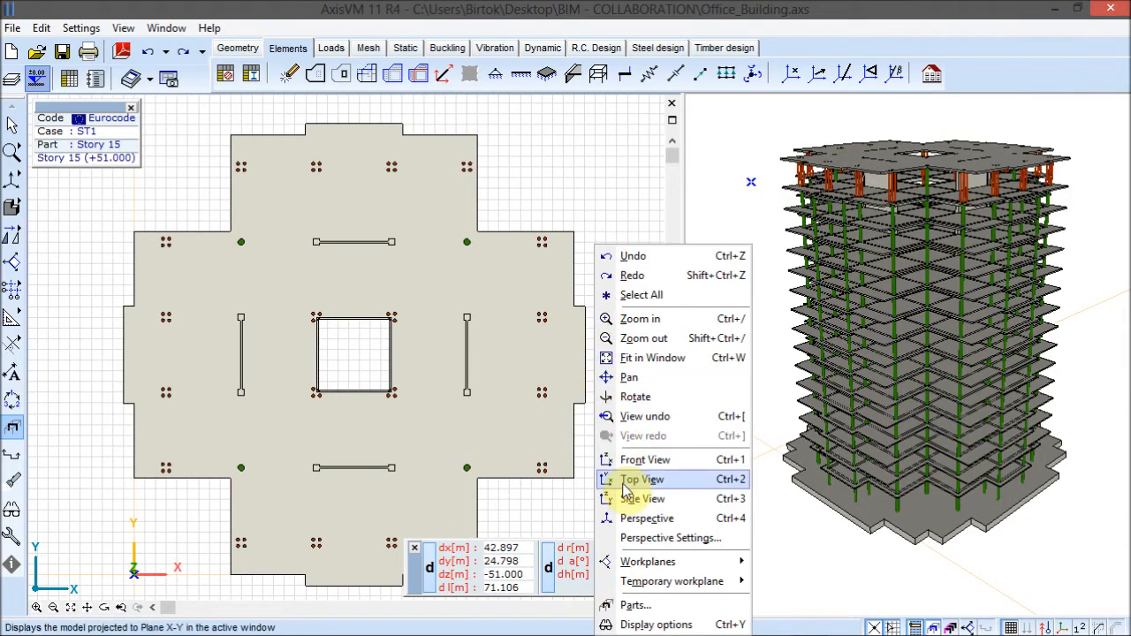
click(629, 518)
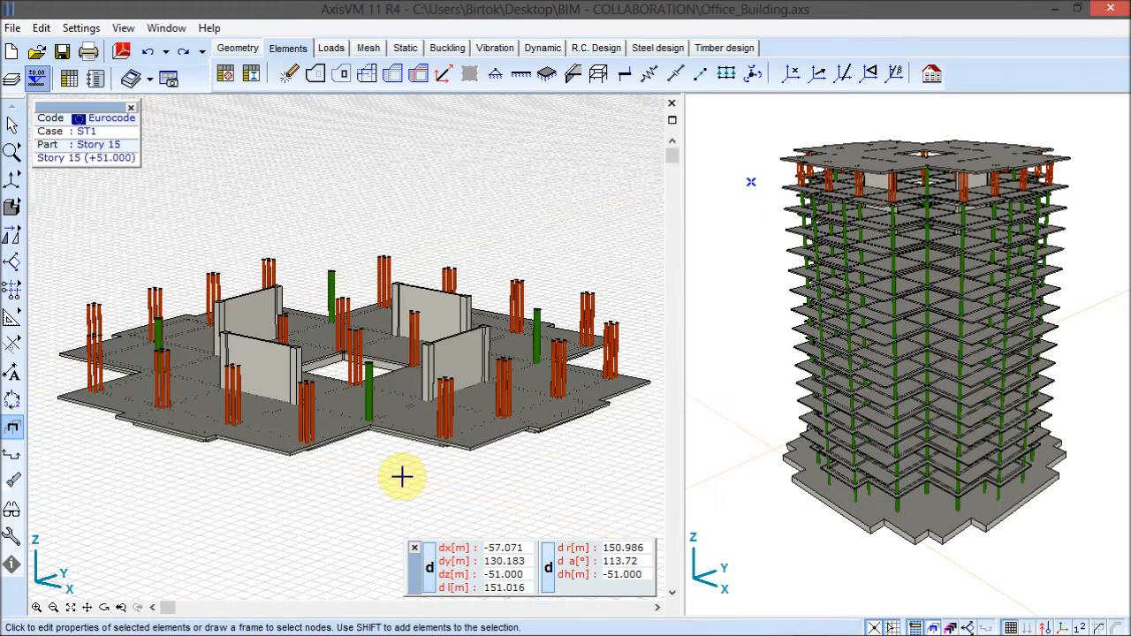
click(104, 607)
drag(392, 429, 383, 469)
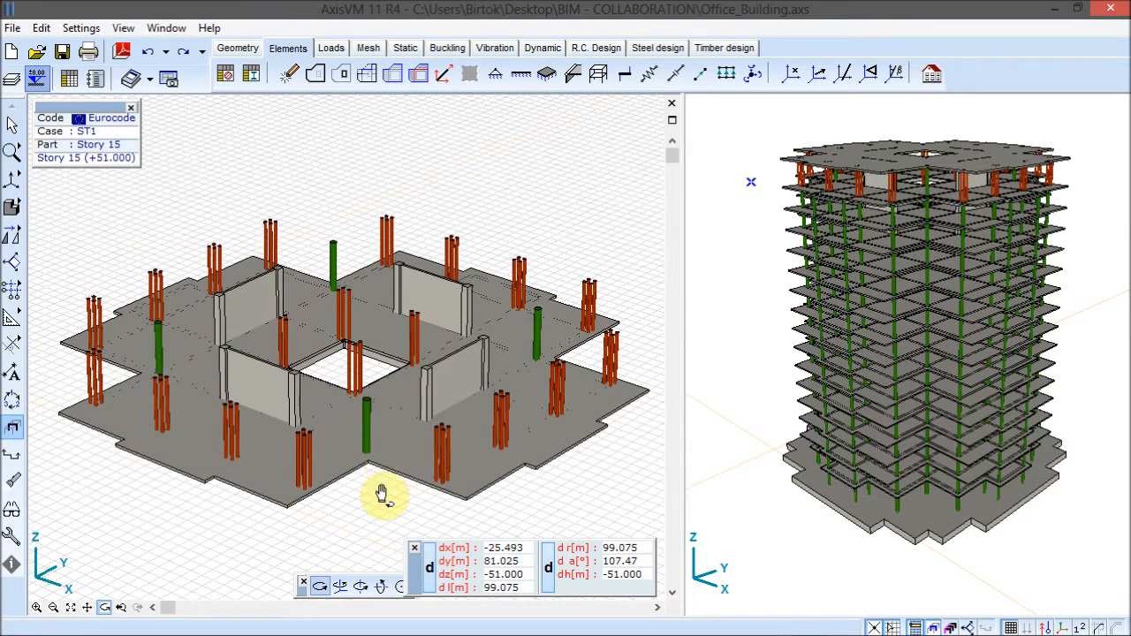
key(Escape)
click(11, 126)
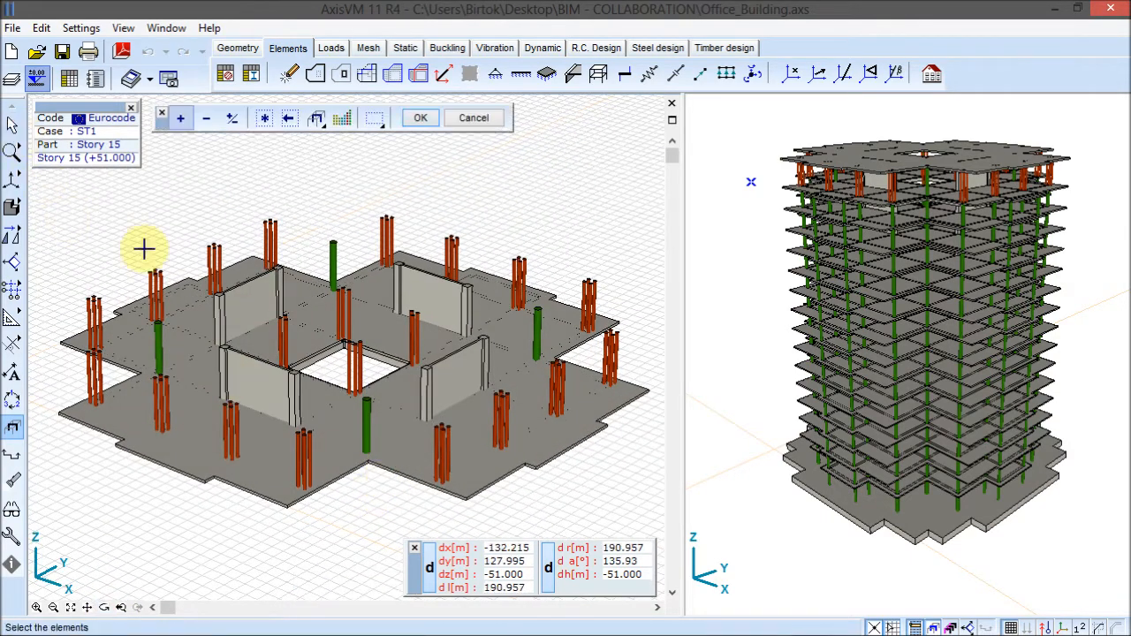
click(333, 261)
click(537, 328)
click(367, 421)
click(157, 345)
click(422, 117)
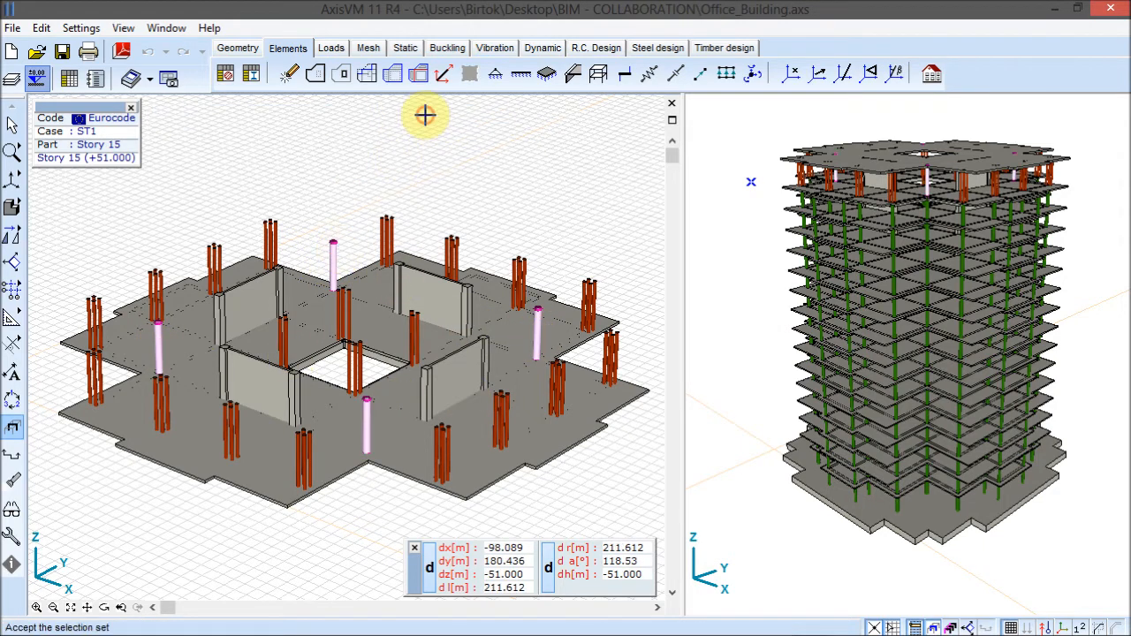
key(Delete)
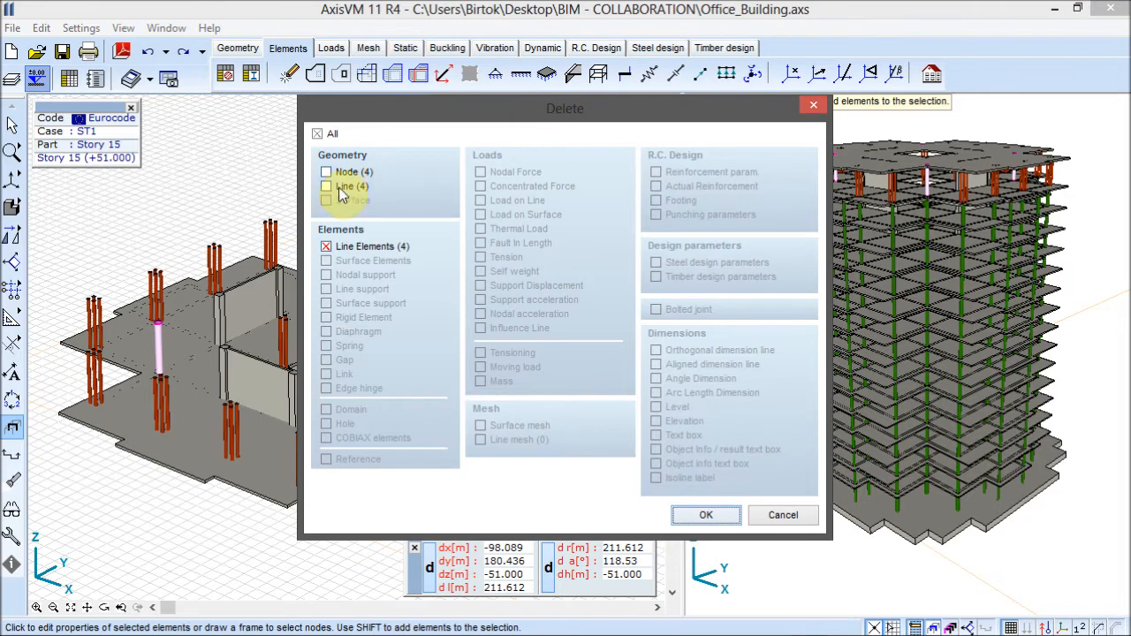
key(Return)
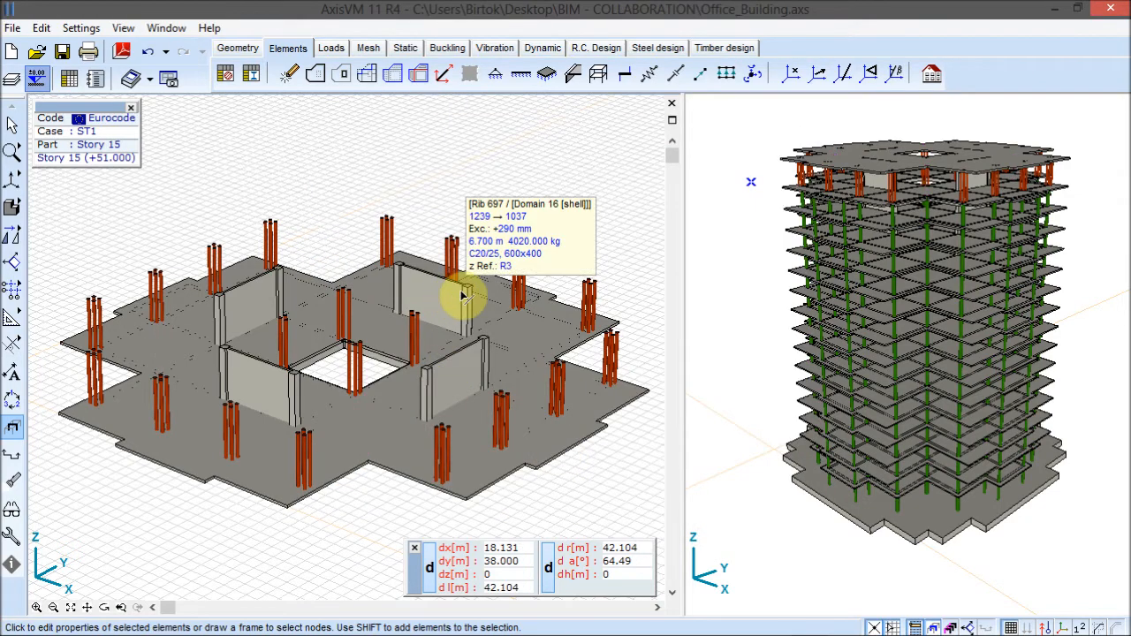
- Show Story 15 in top view with wireframe display
right_click(329, 203)
click(359, 356)
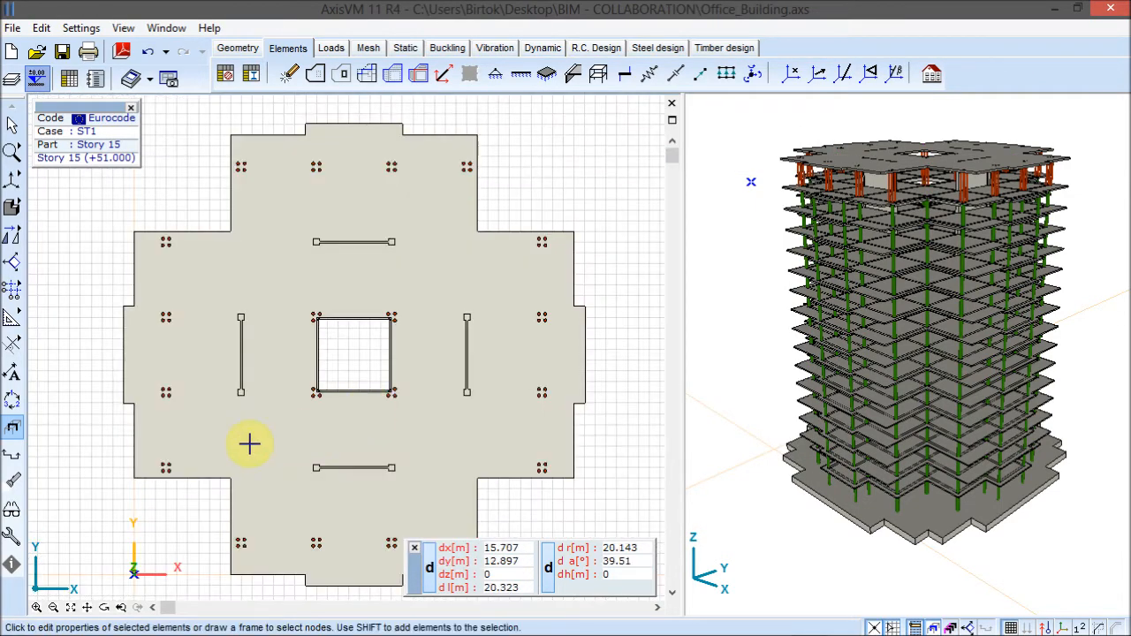
click(46, 207)
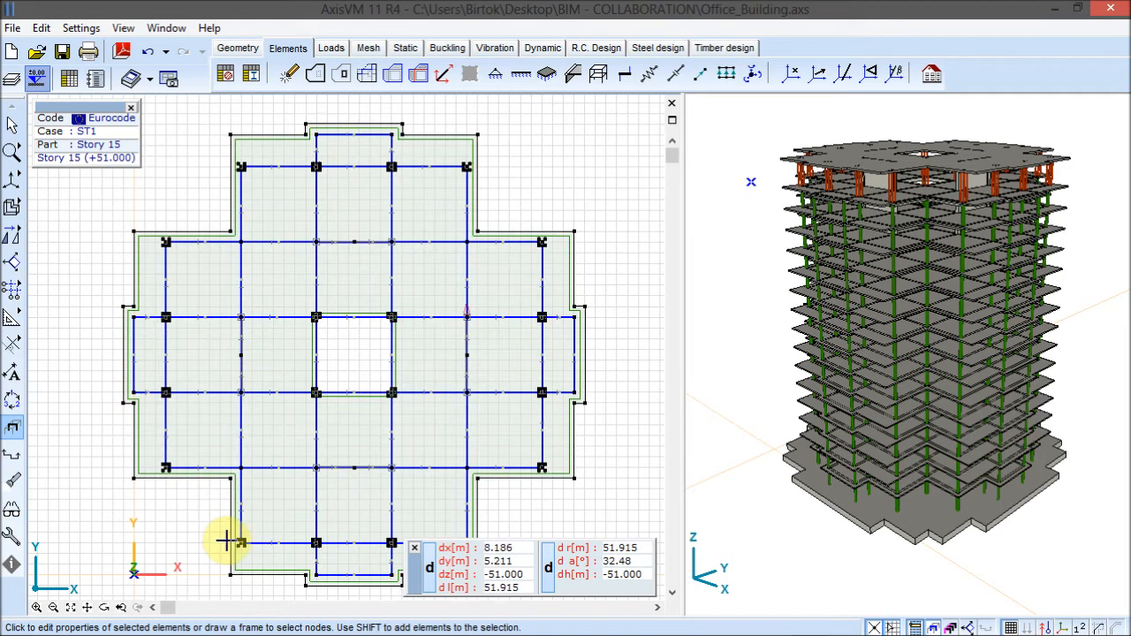
scroll(267, 513, up, 3)
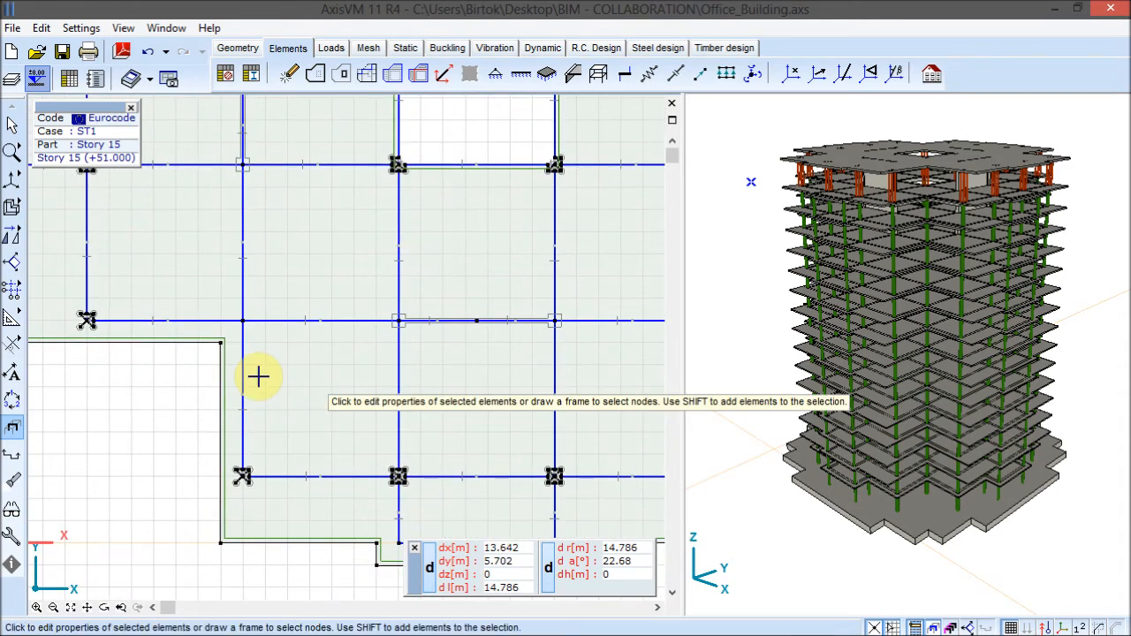
- Select the four-column group on the lower grid line for Translate, using the Consecutive method with elements copied and no nodes connected
click(11, 234)
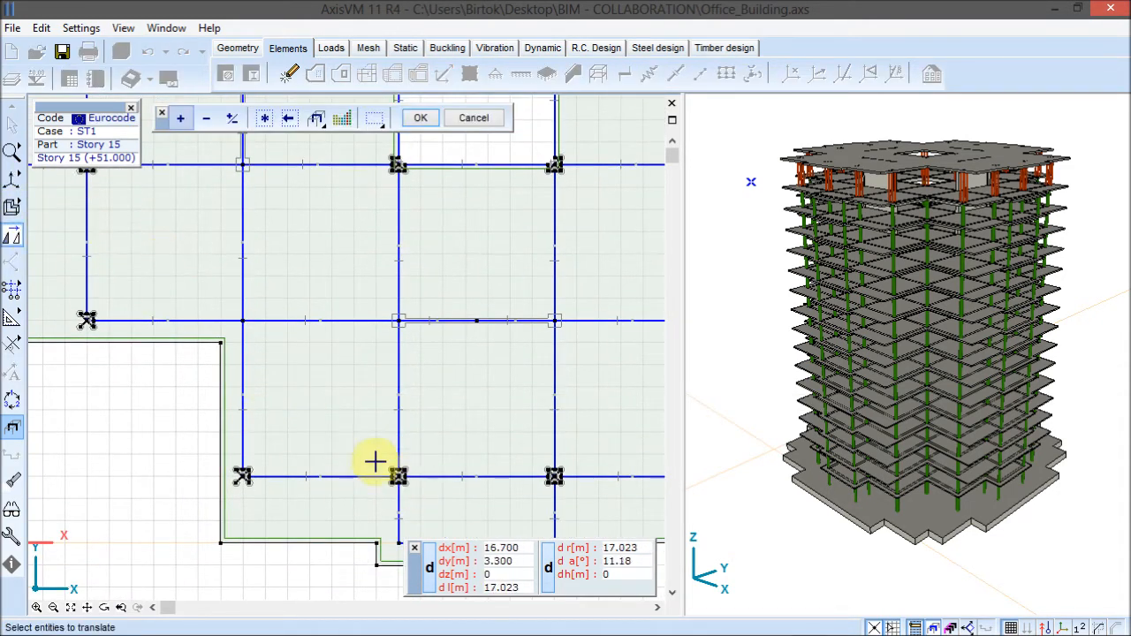
click(397, 477)
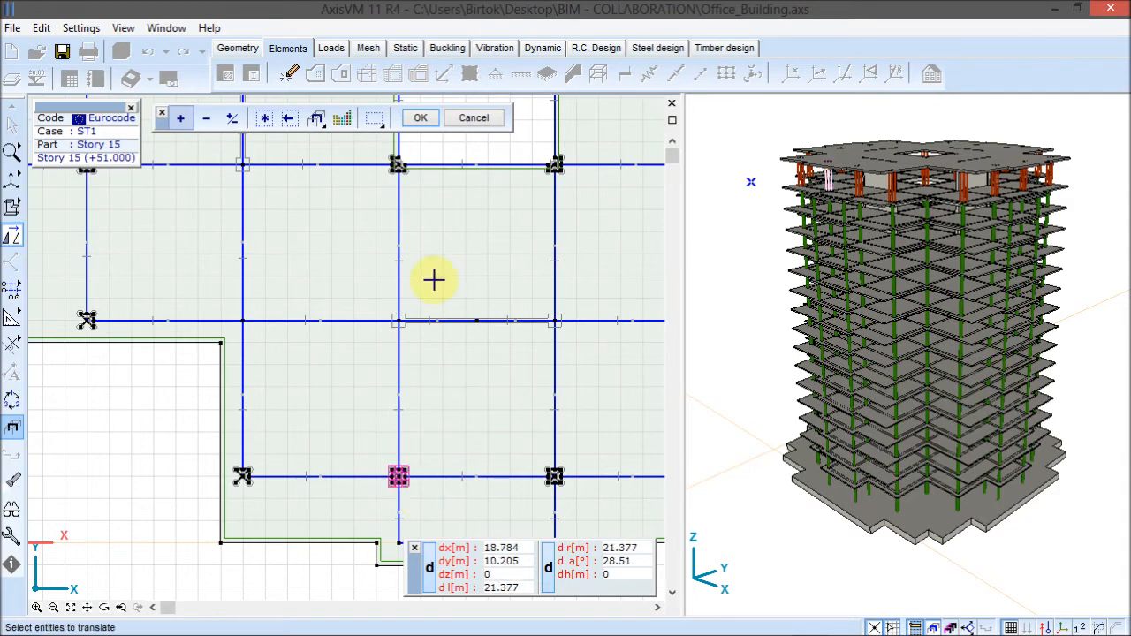
click(422, 121)
click(375, 256)
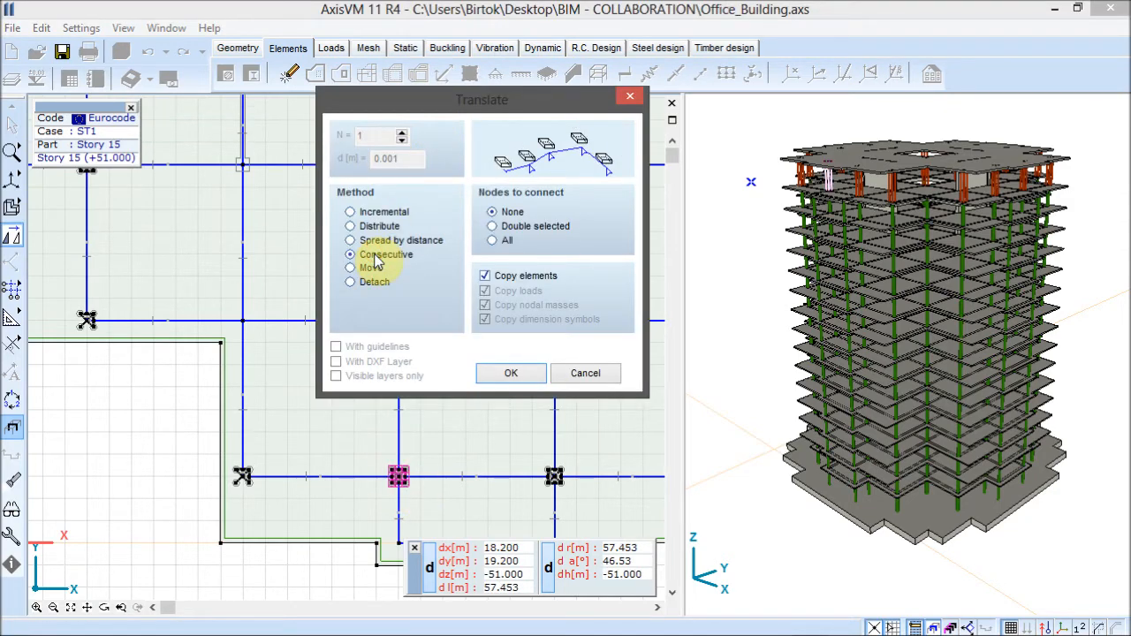
click(511, 373)
scroll(398, 484, up, 3)
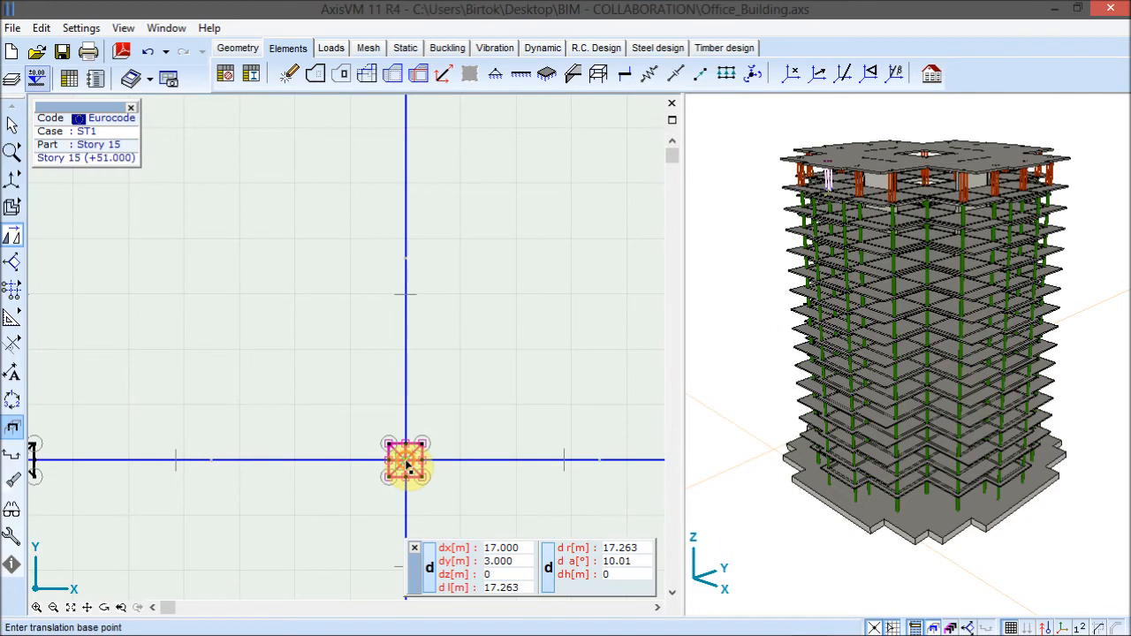
- Copy the column group from its centre point onto the four grid intersections where the green circular columns stood
click(407, 464)
scroll(339, 342, down, 3)
middle_drag(300, 299, 379, 399)
click(311, 351)
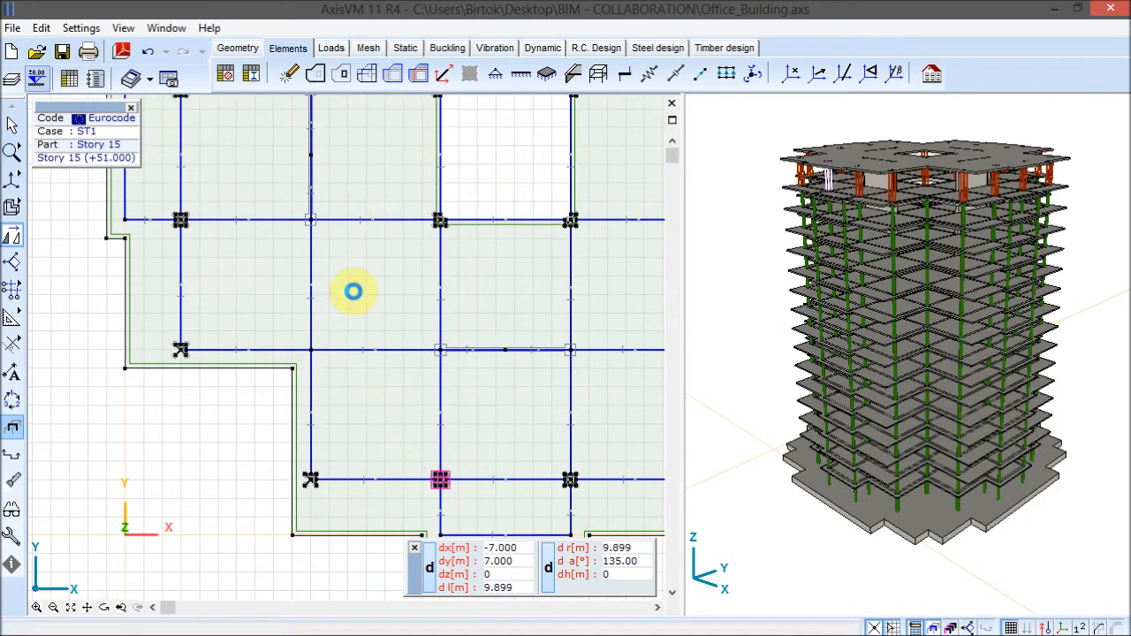
middle_drag(348, 147, 231, 409)
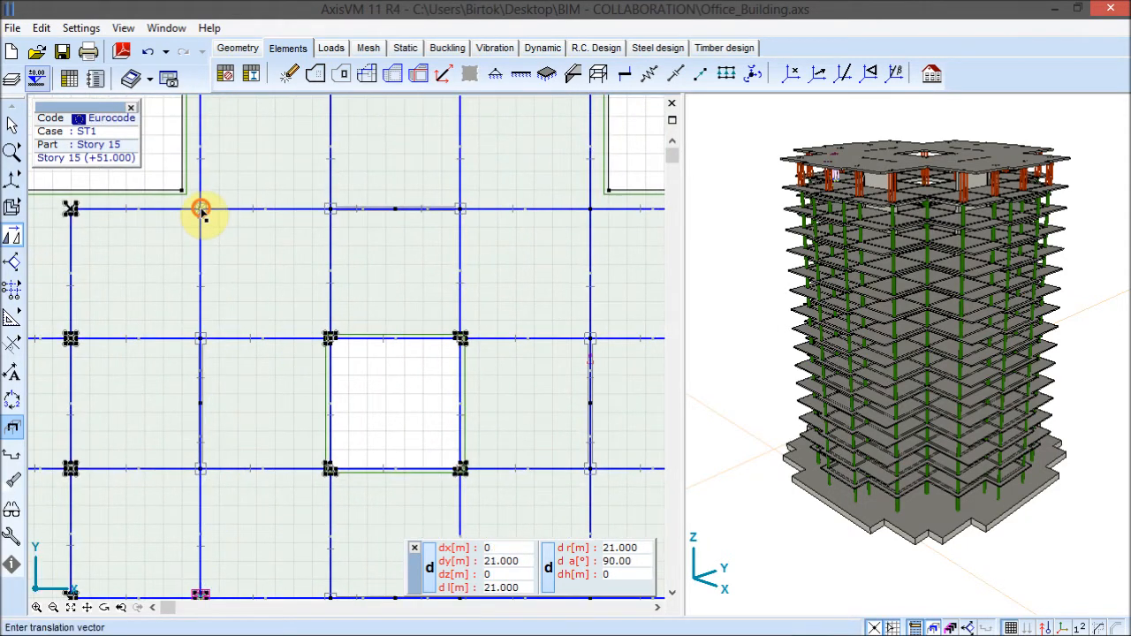
middle_drag(534, 415, 420, 296)
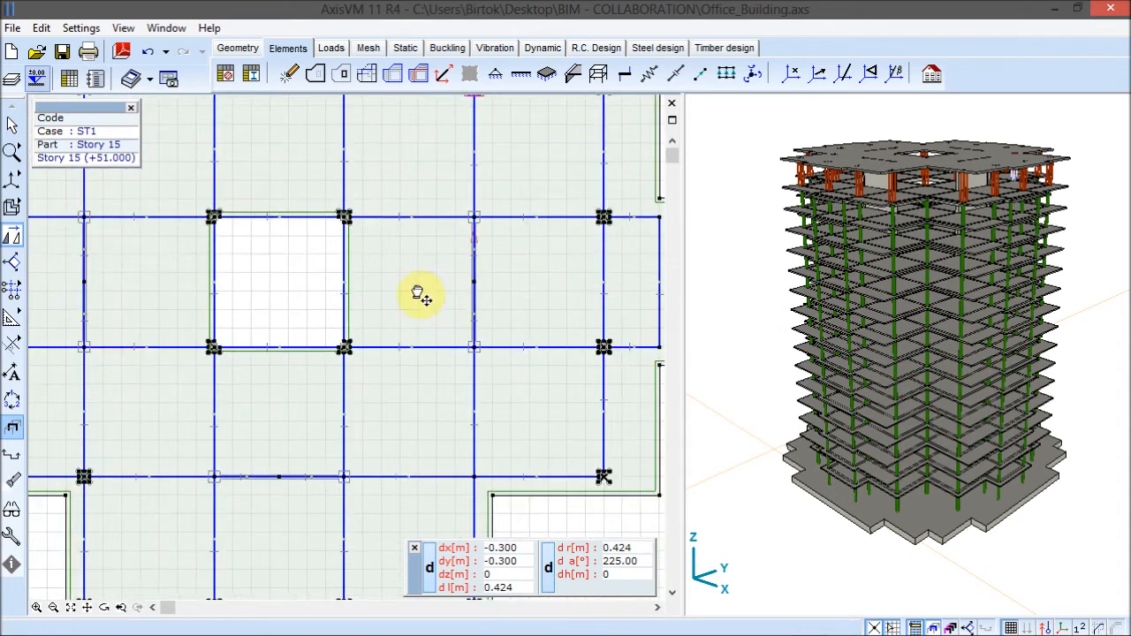
click(432, 400)
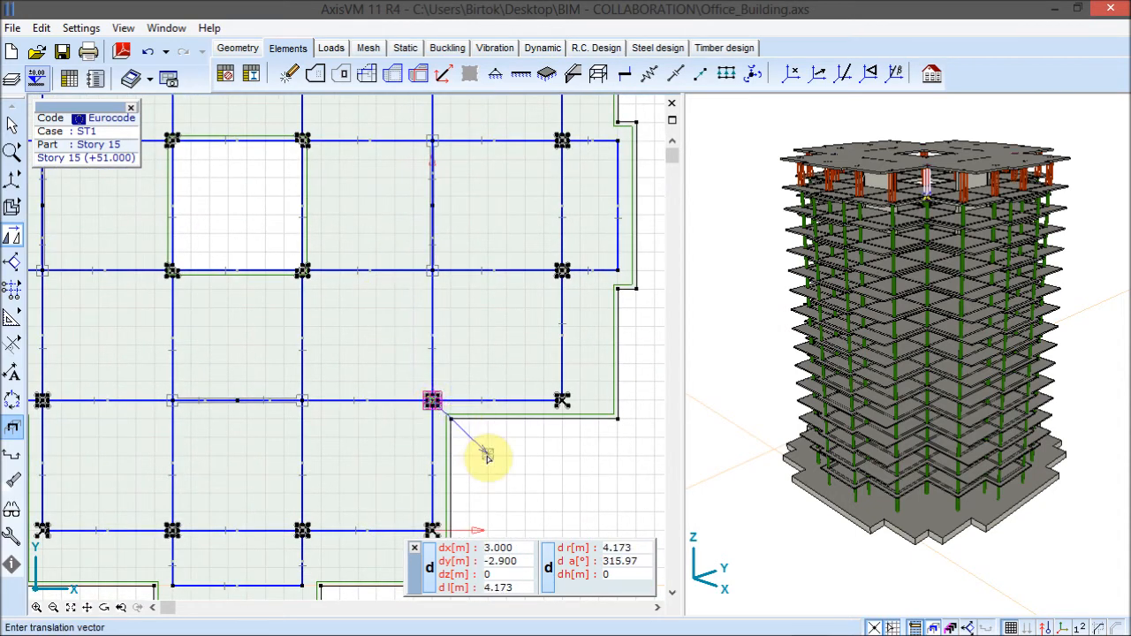
click(71, 607)
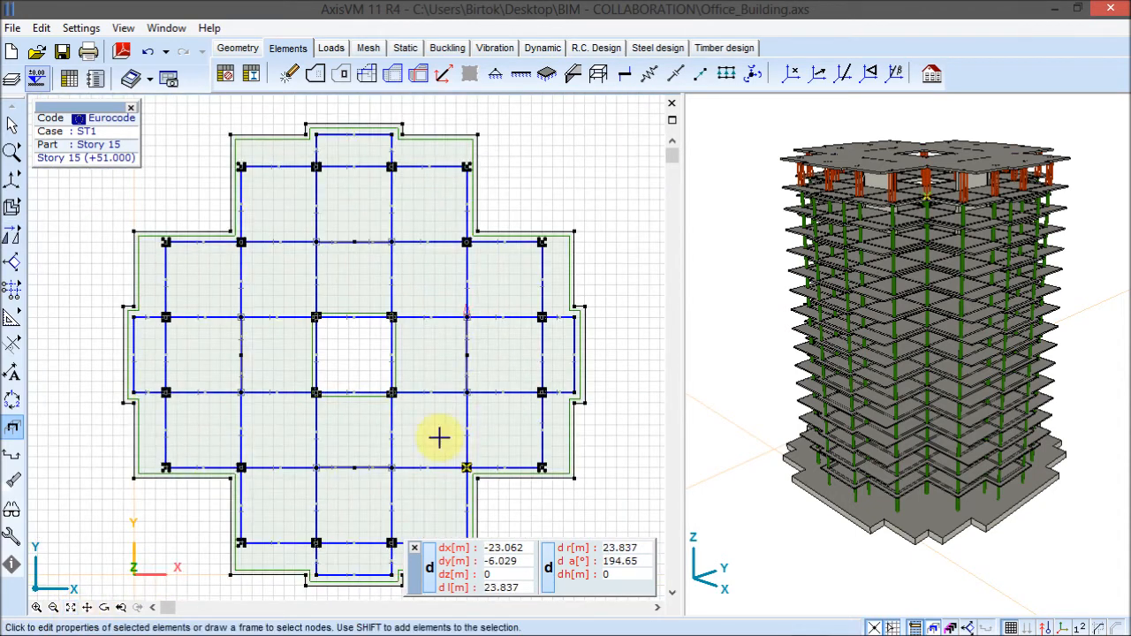
- Show Story 15 in perspective with rendered display
right_click(531, 201)
click(570, 471)
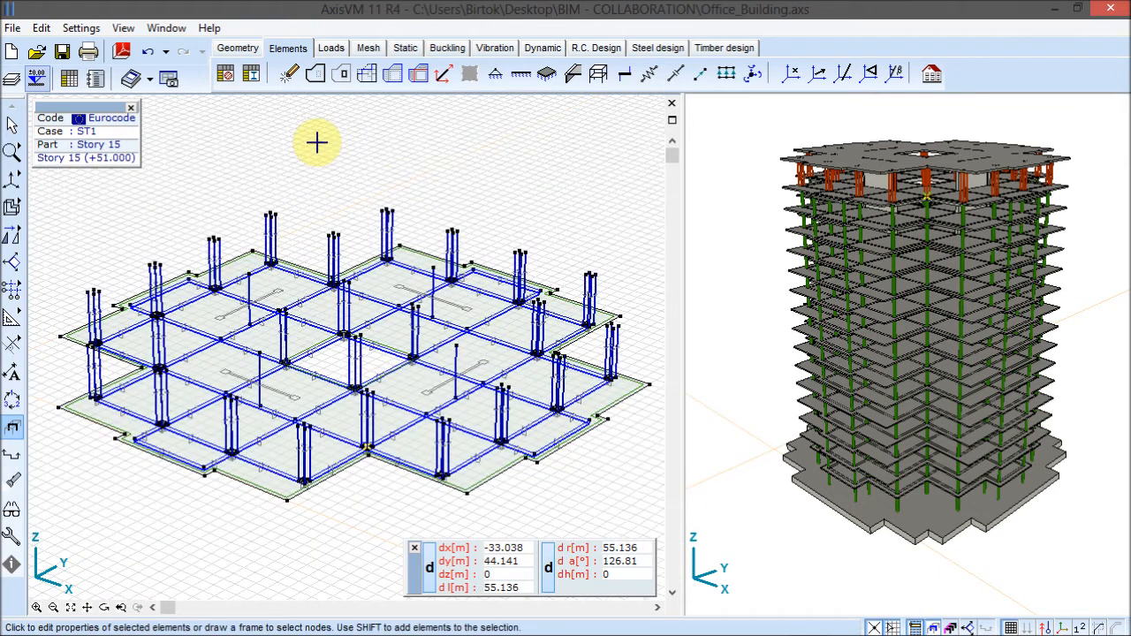
click(12, 206)
click(93, 206)
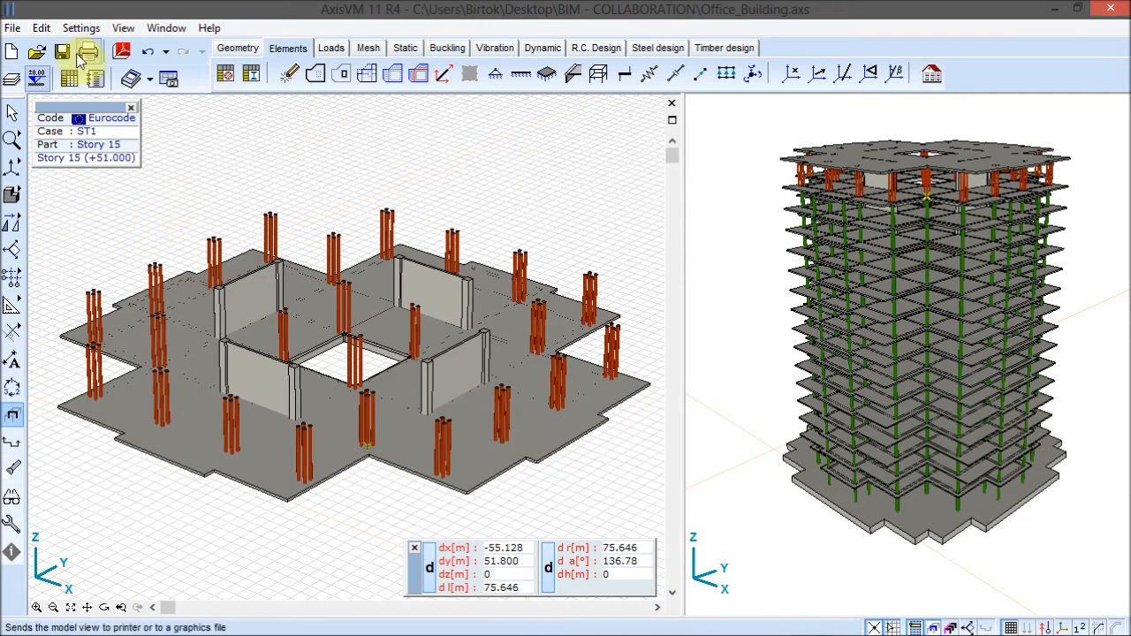
- Turn off the story filter to display the whole building
click(36, 78)
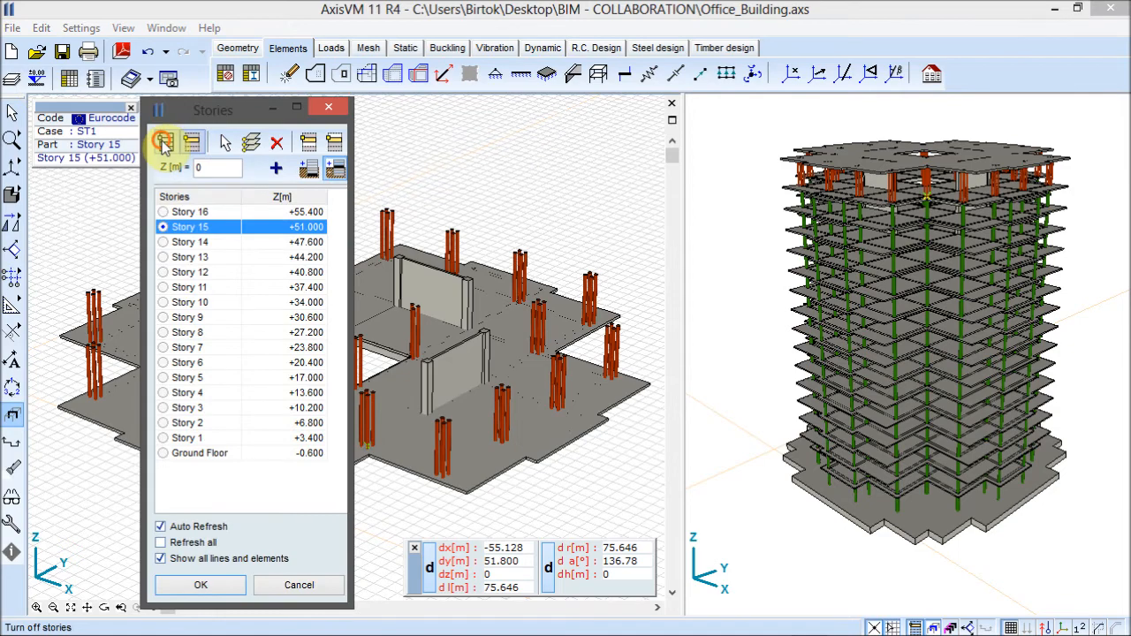
click(163, 144)
click(221, 585)
click(71, 607)
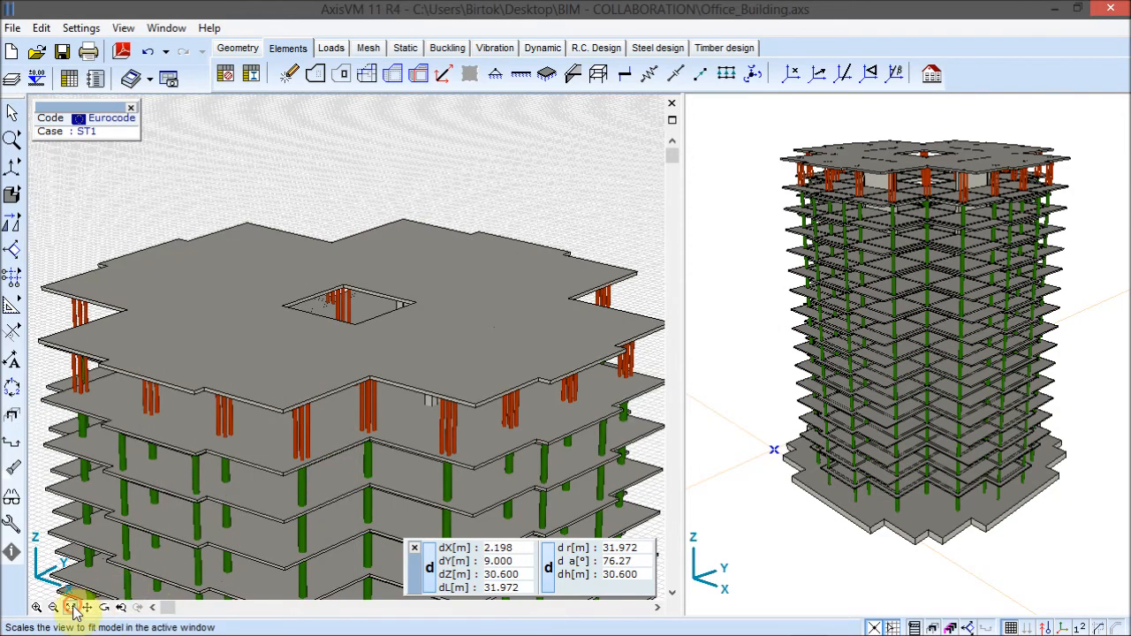
- Export the model as an IFC2X3 architectural model to the BIM_Collaboration folder, named Office_Building_AxisVM_Export.ifc
click(12, 27)
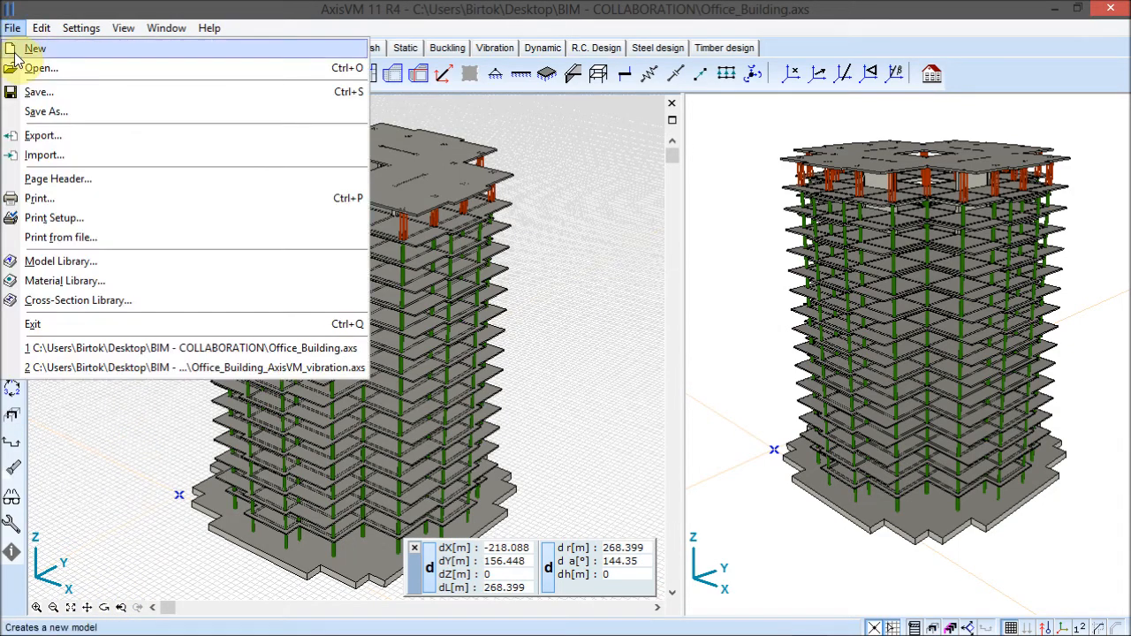
click(53, 136)
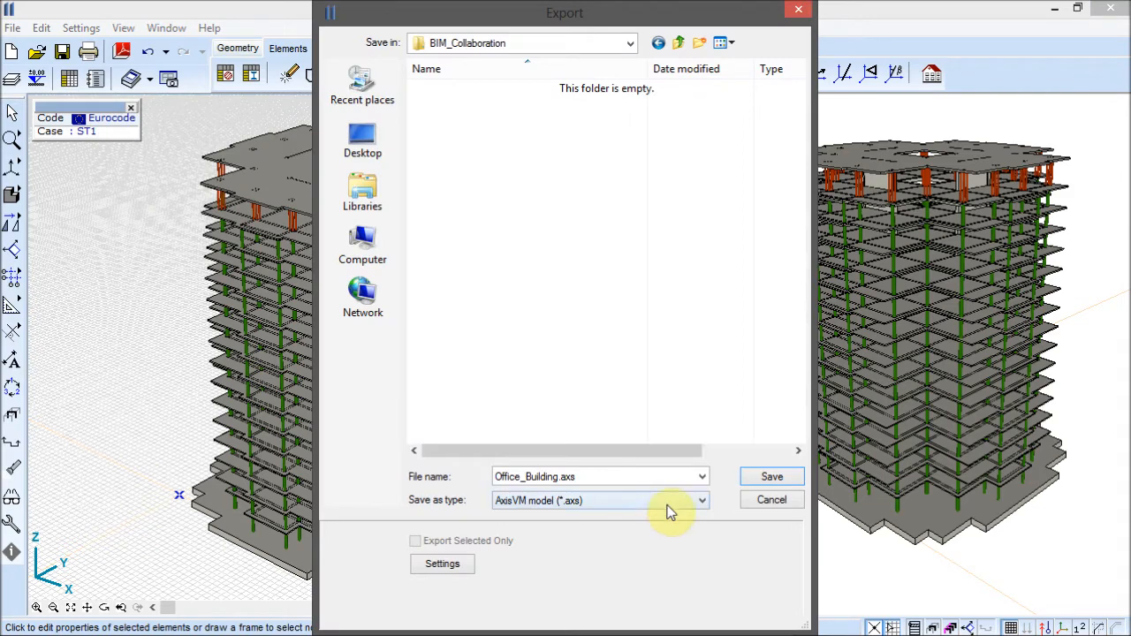
click(676, 502)
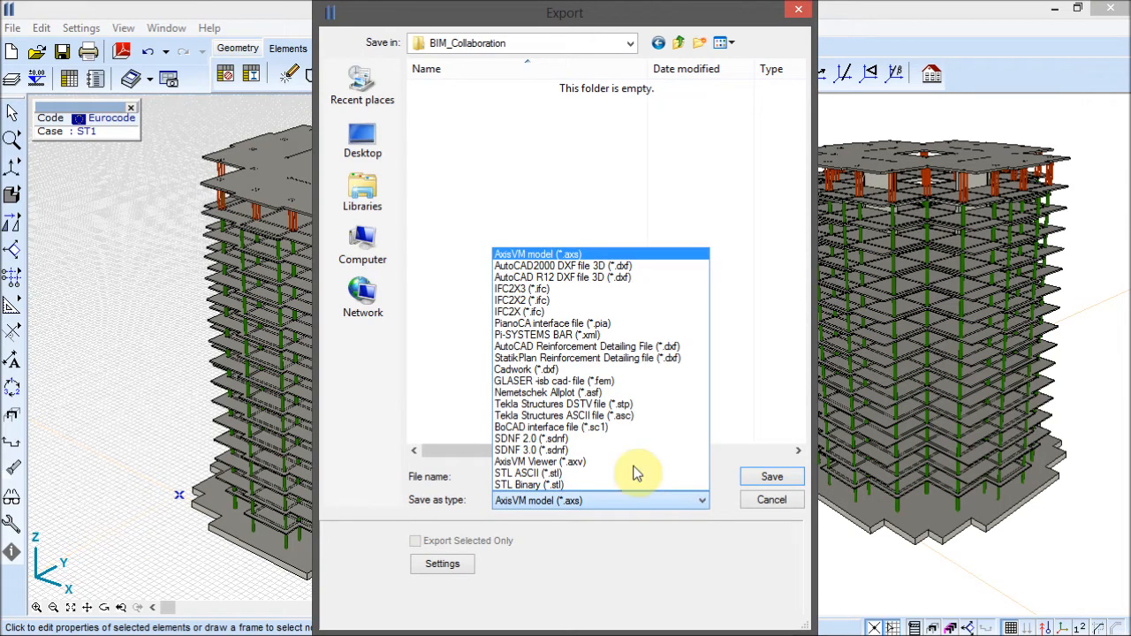
click(533, 296)
click(562, 89)
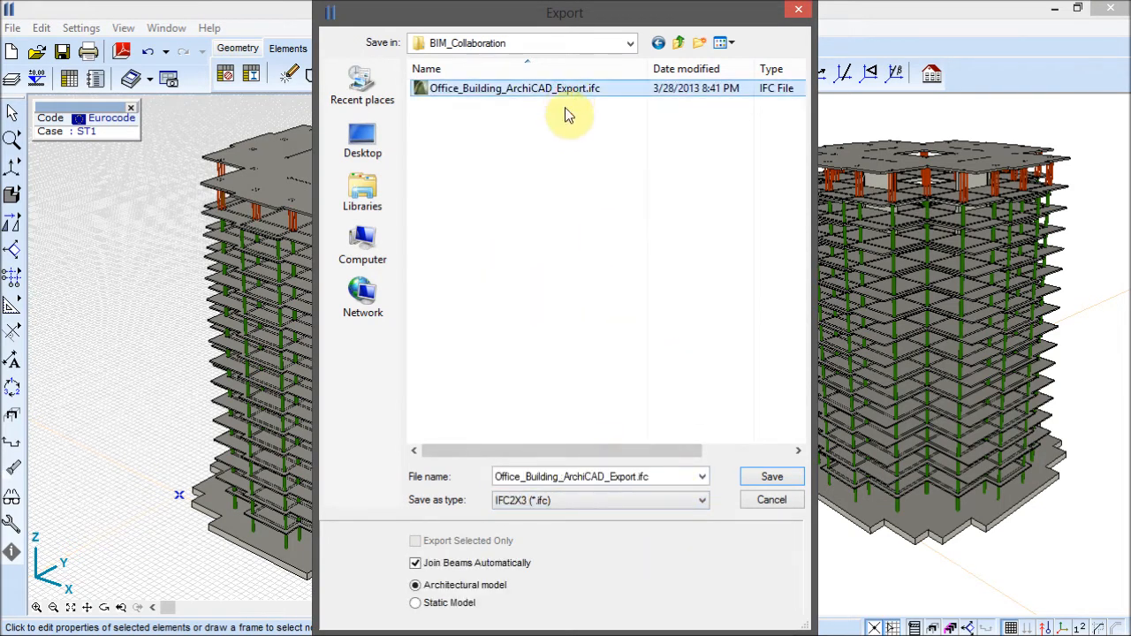
double_click(568, 476)
drag(563, 478, 604, 478)
text(AxisVM)
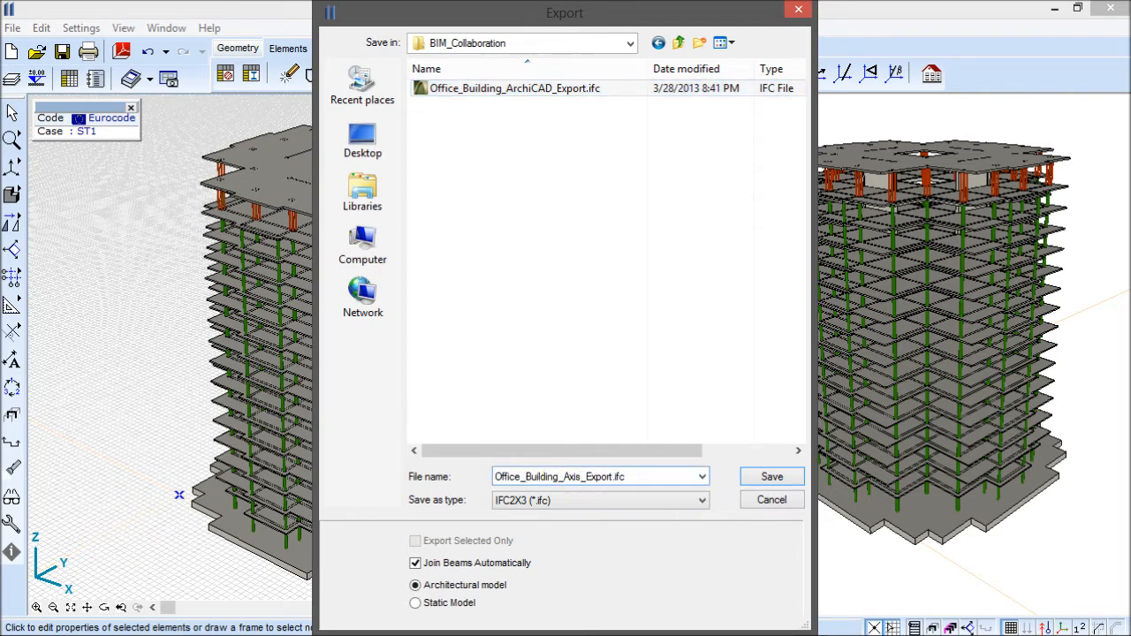
click(769, 478)
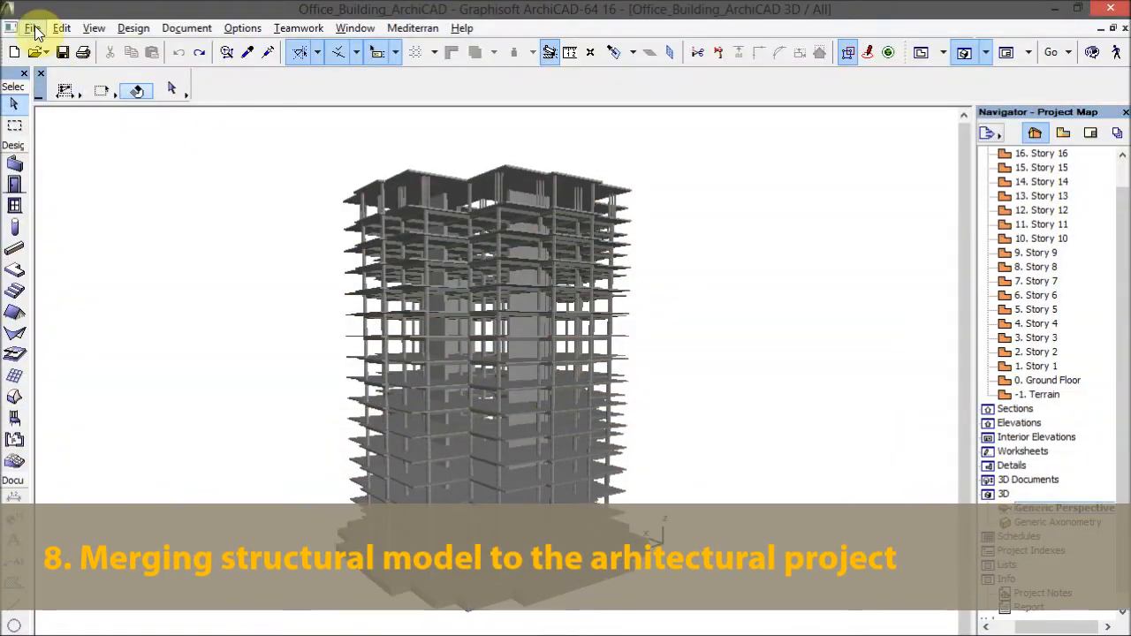
- Switch to ArchiCAD, start detecting IFC model changes, and set Office_Building_ArchiCAD_Export.ifc as the older version of the model
click(33, 29)
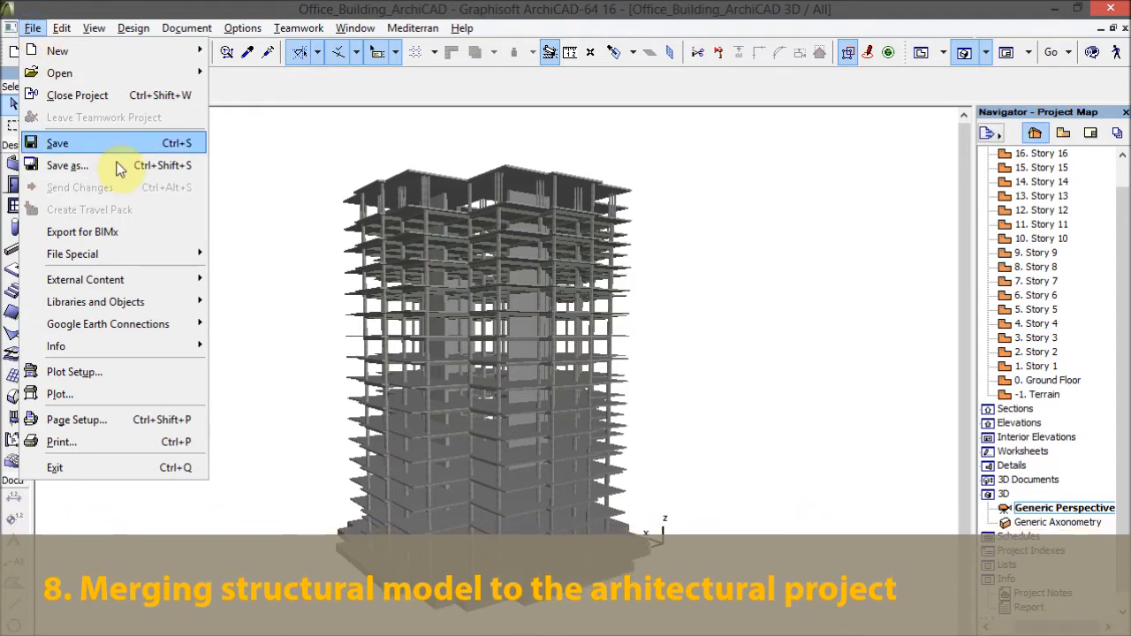
mouse_move(183, 253)
mouse_move(380, 329)
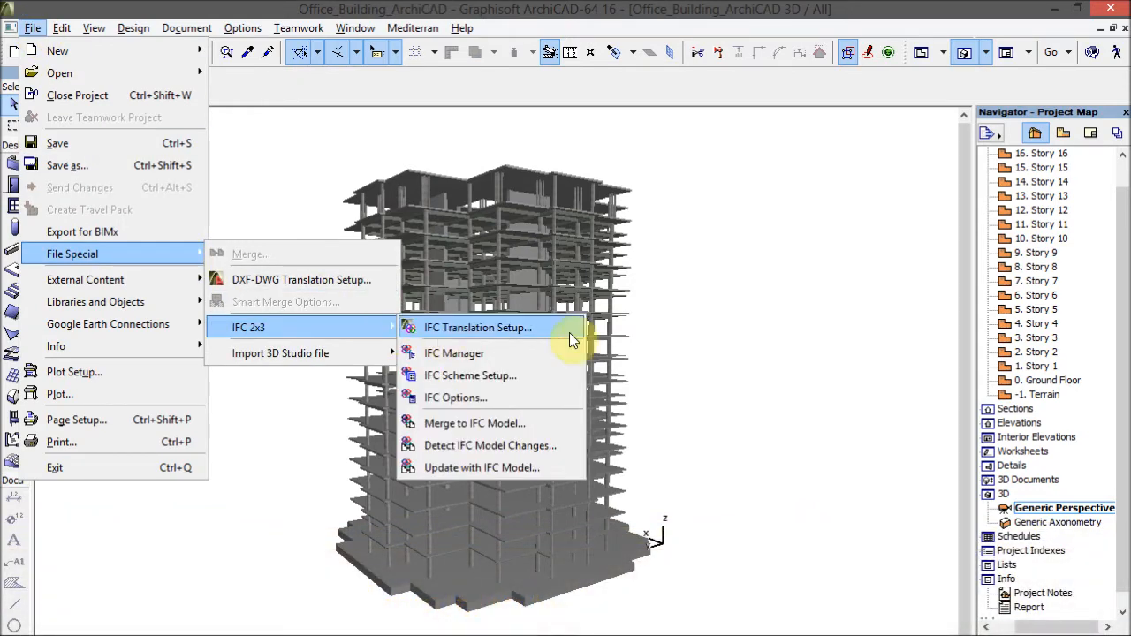
click(571, 444)
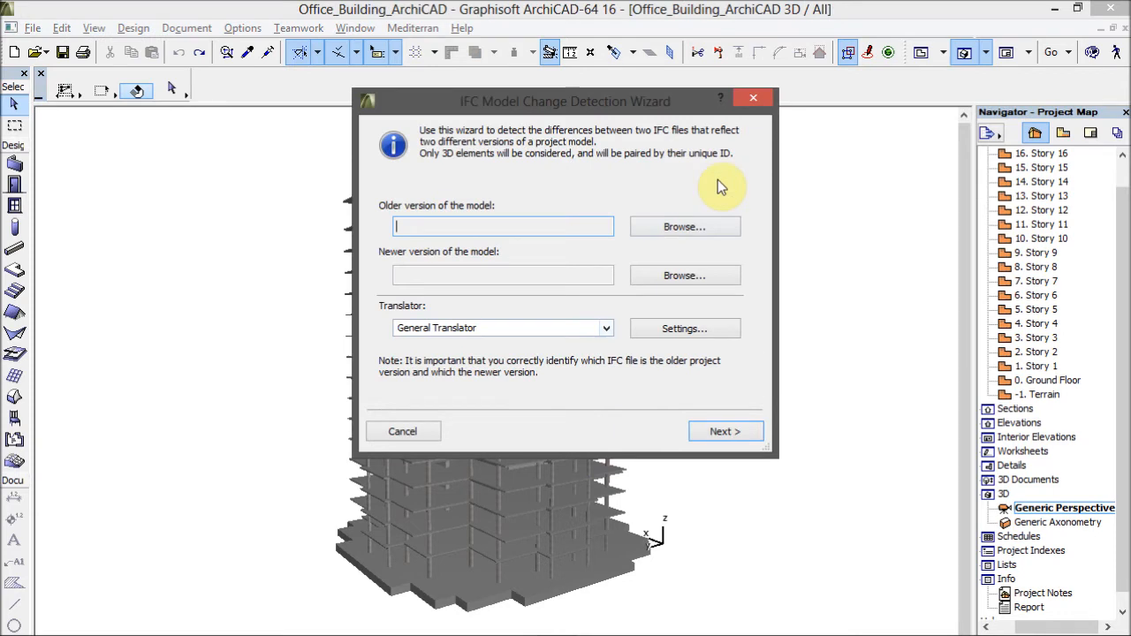
click(727, 226)
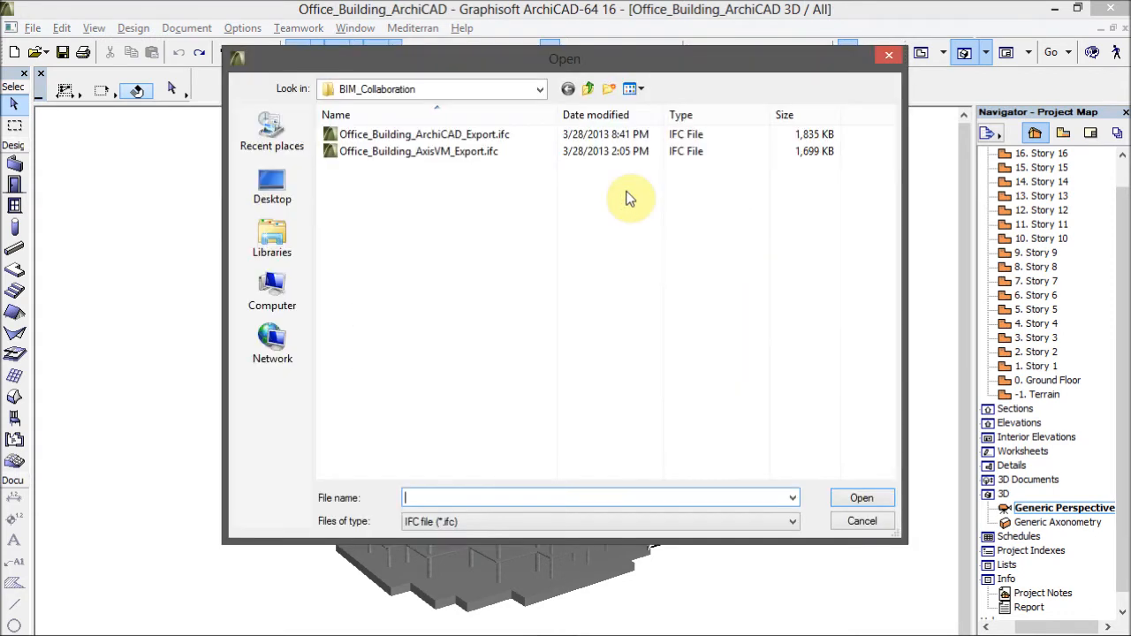
click(508, 137)
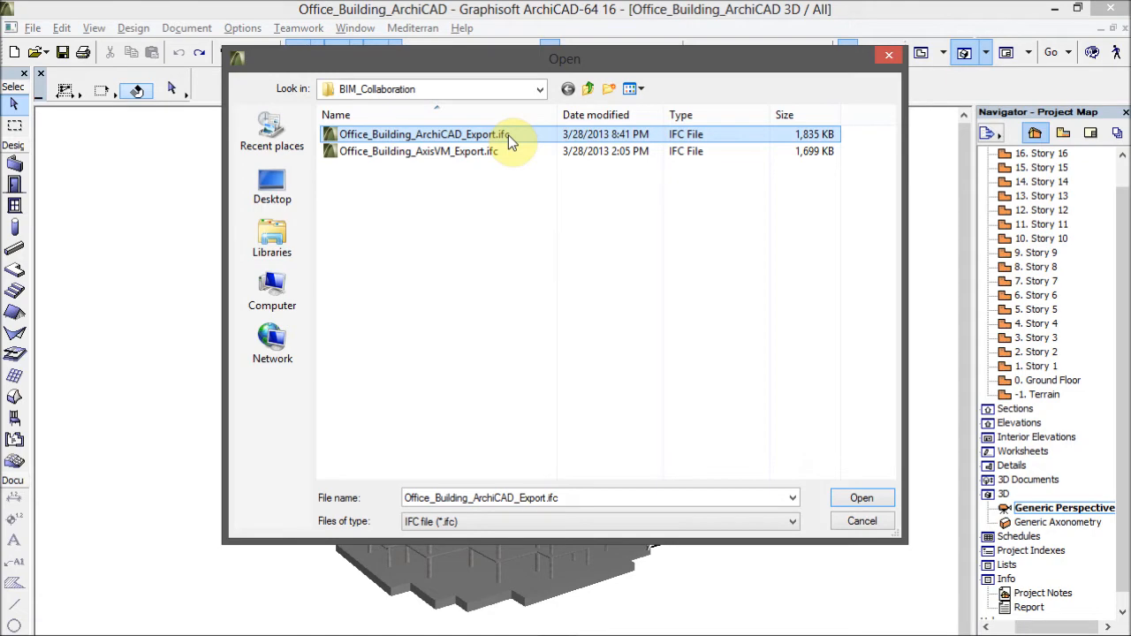
click(861, 500)
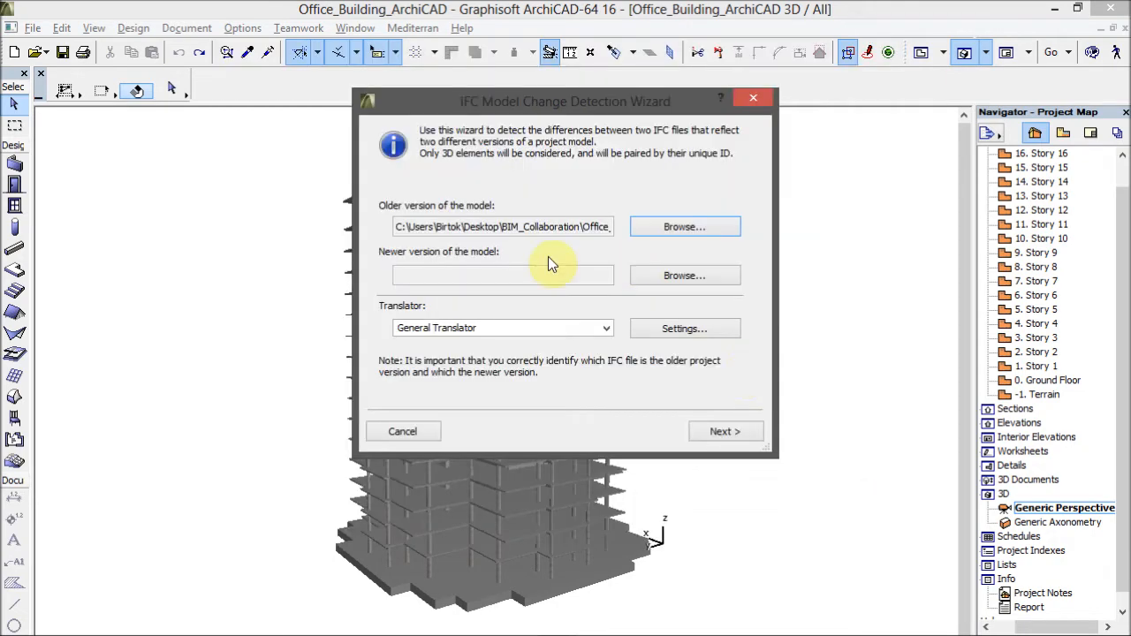
- Set Office_Building_AxisVM_Export.ifc as the newer version of the model and use the General Translator for the comparison
click(717, 280)
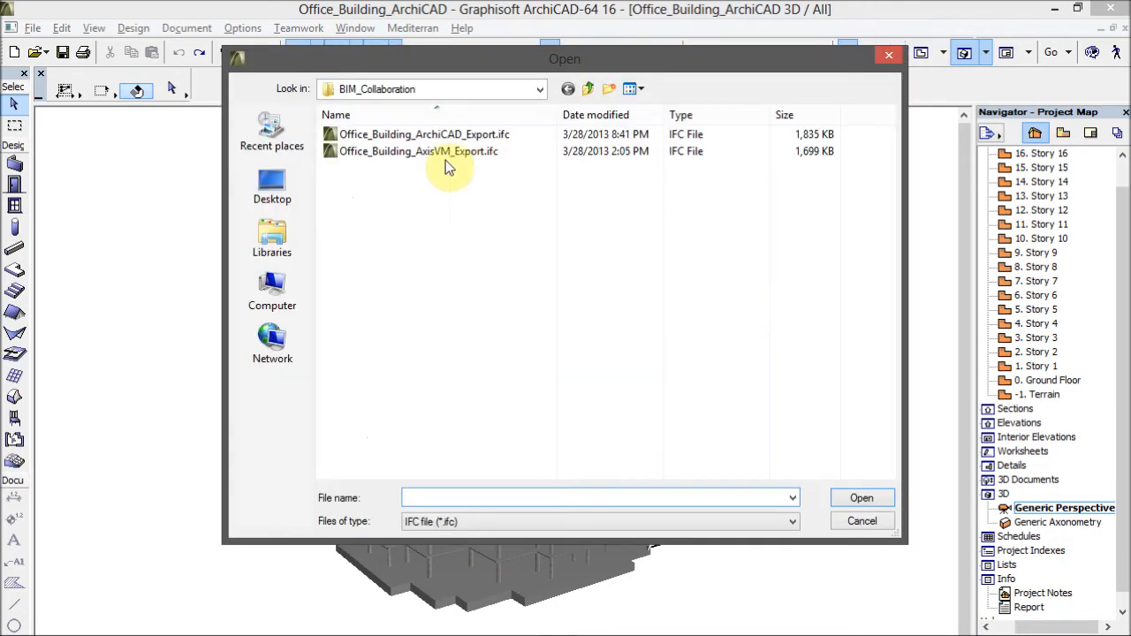
click(475, 155)
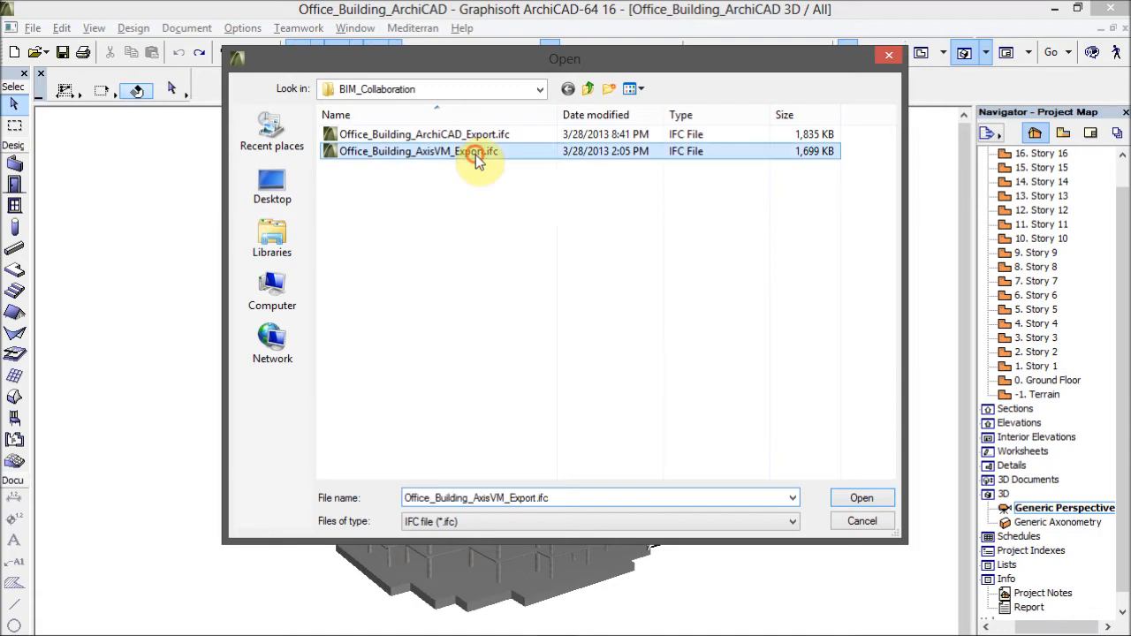
click(862, 500)
click(606, 328)
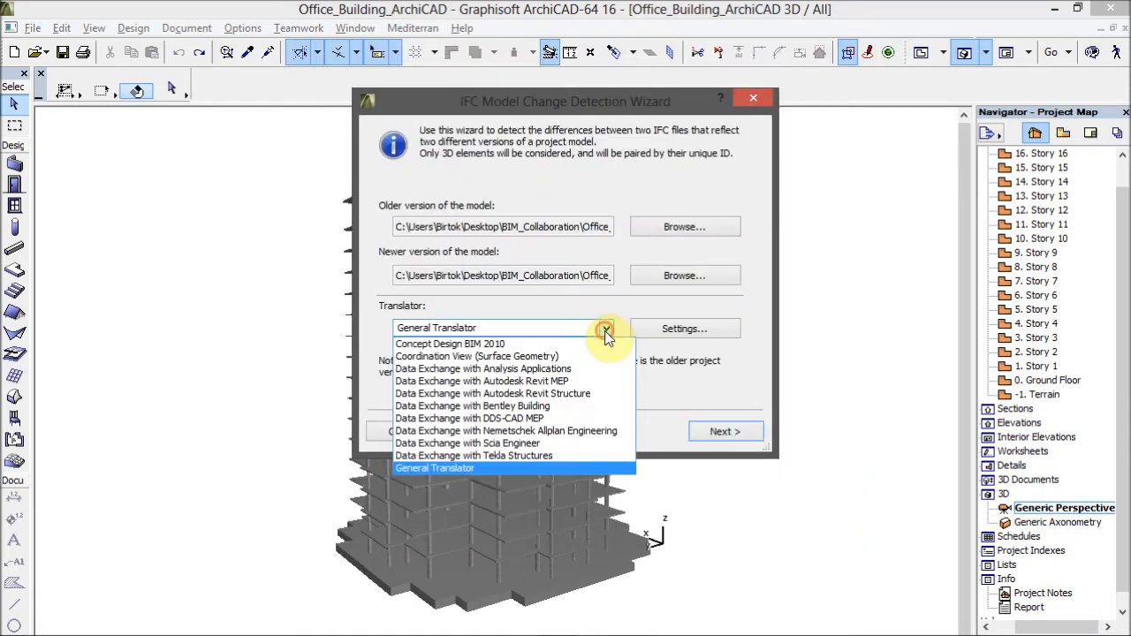
click(592, 466)
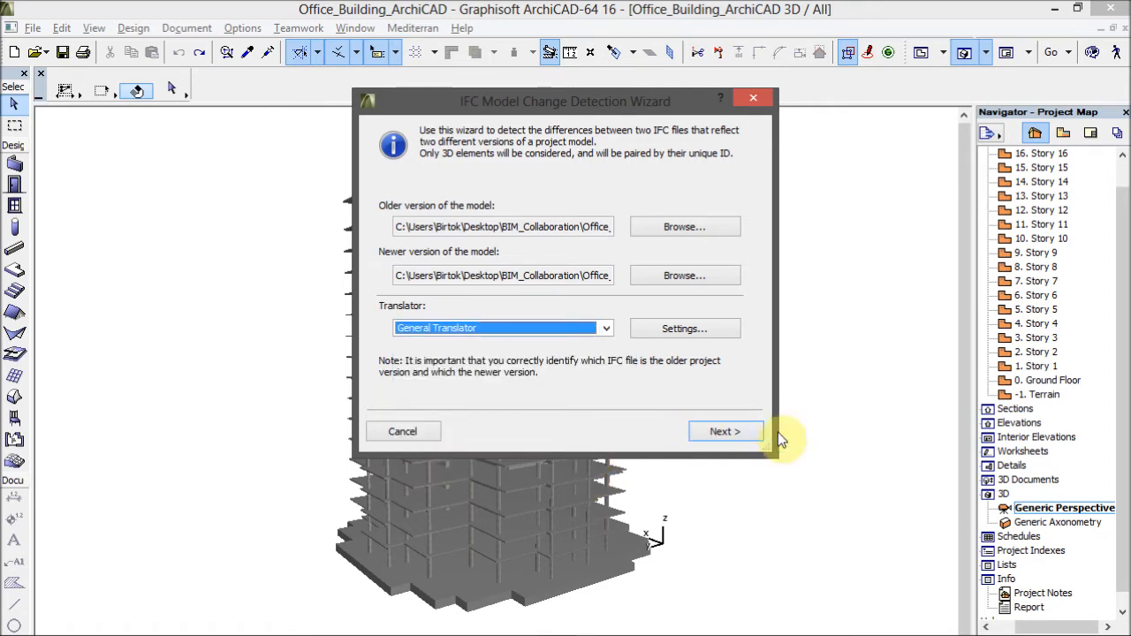
click(753, 434)
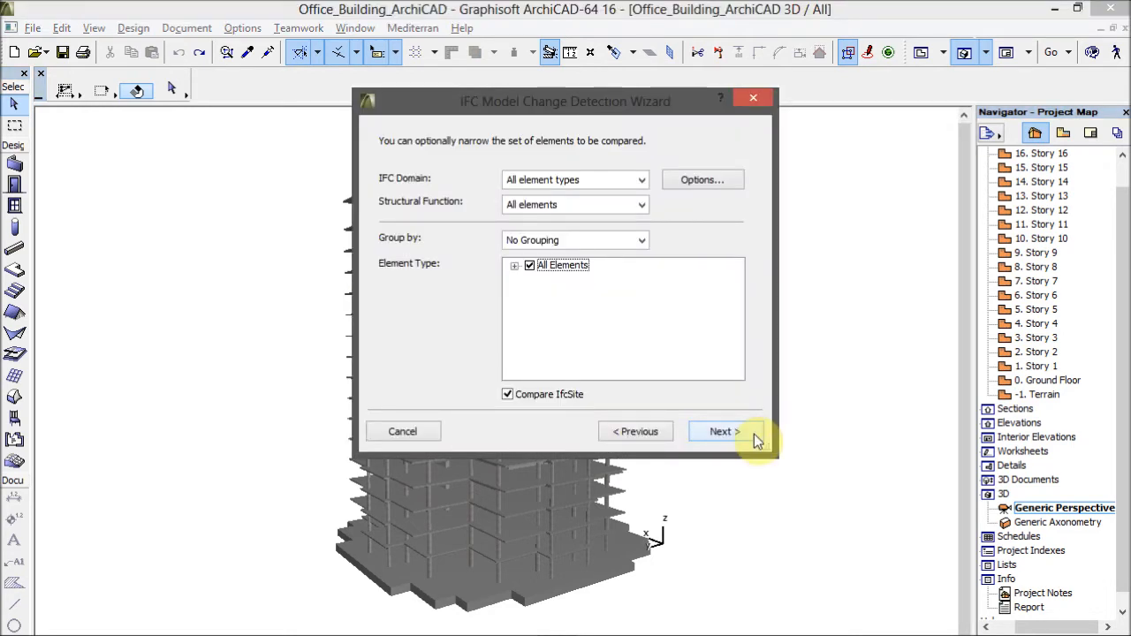
- Group the compared elements by Story and expand all stories, keeping the IfcColumn elements of each included in the comparison
click(613, 241)
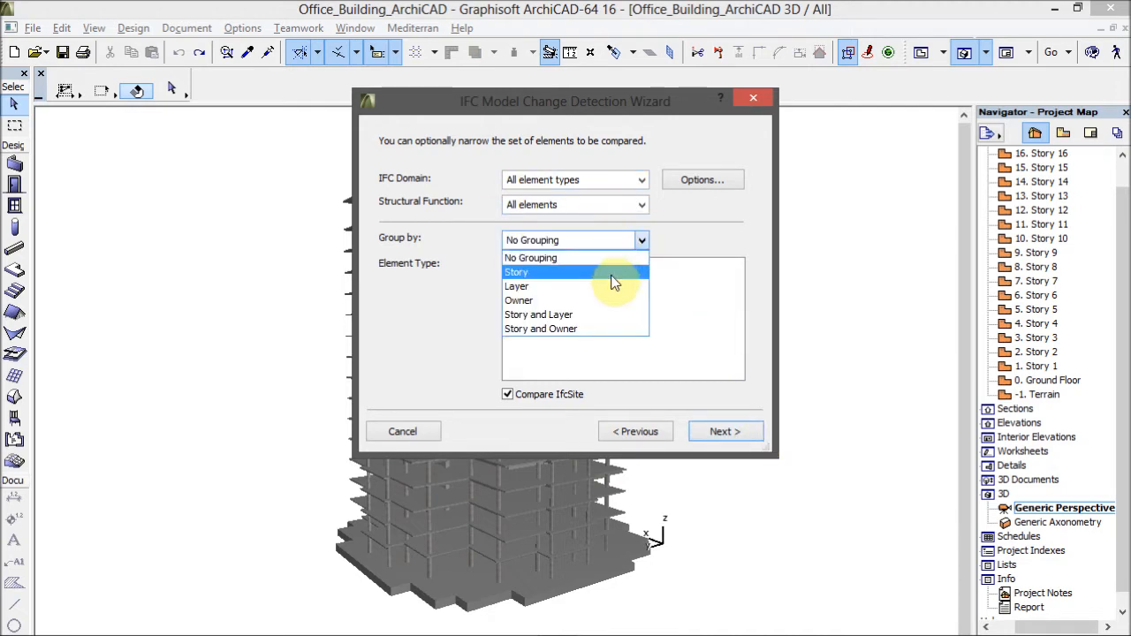
click(624, 273)
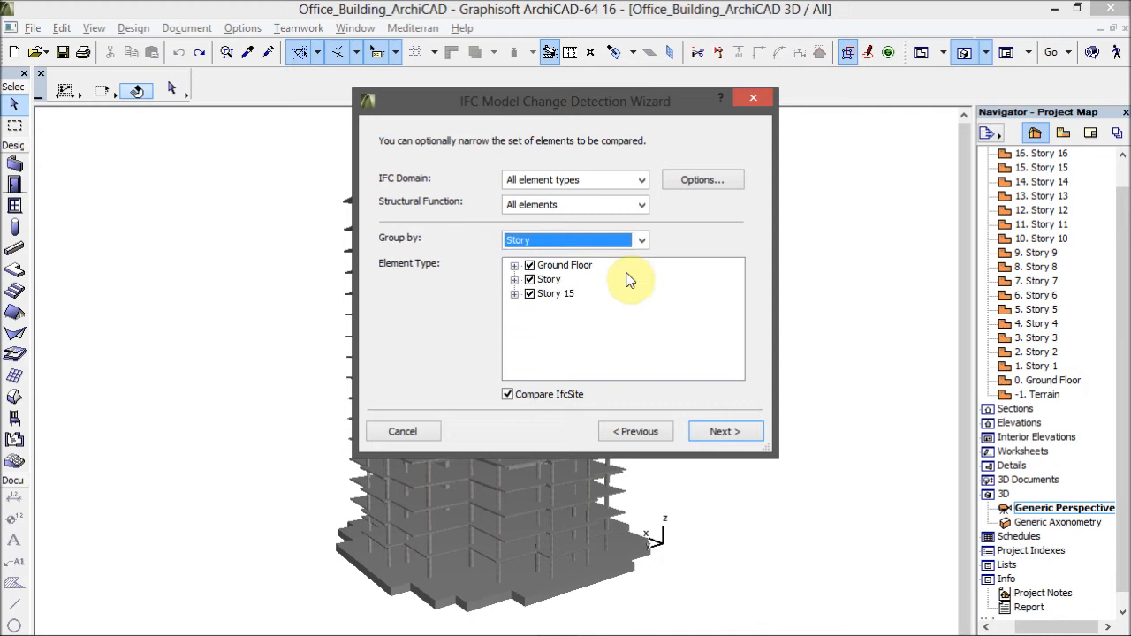
click(514, 279)
click(514, 307)
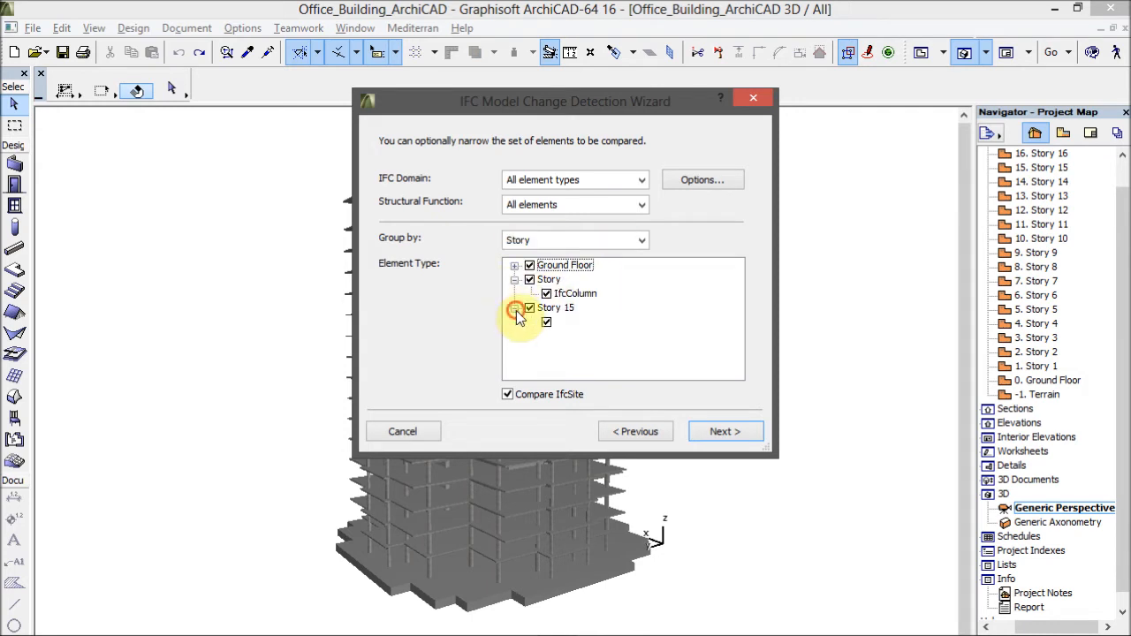
click(514, 265)
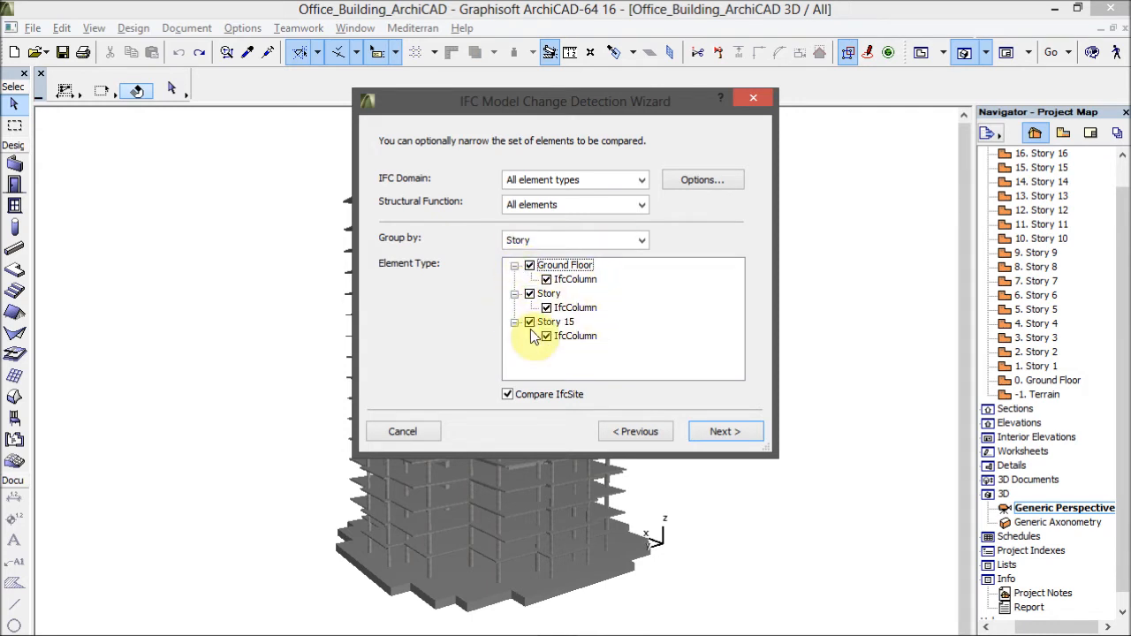
click(724, 430)
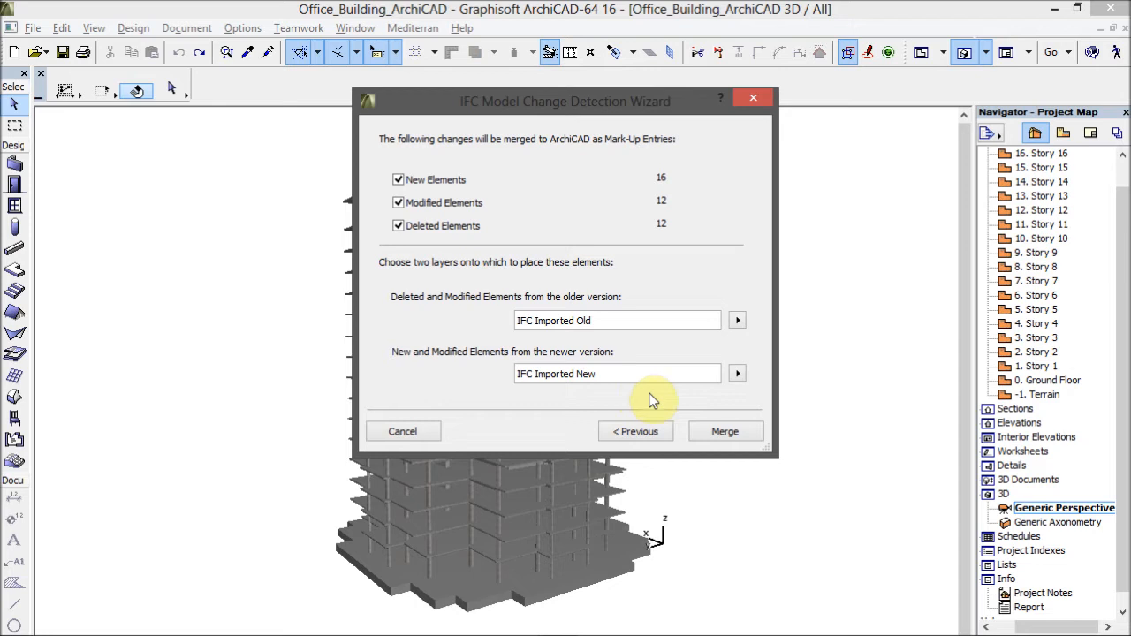
- Merge the new, modified and deleted elements, matching 0. Ground Floor to the current story with a 1000 elevation offset for both files
click(749, 435)
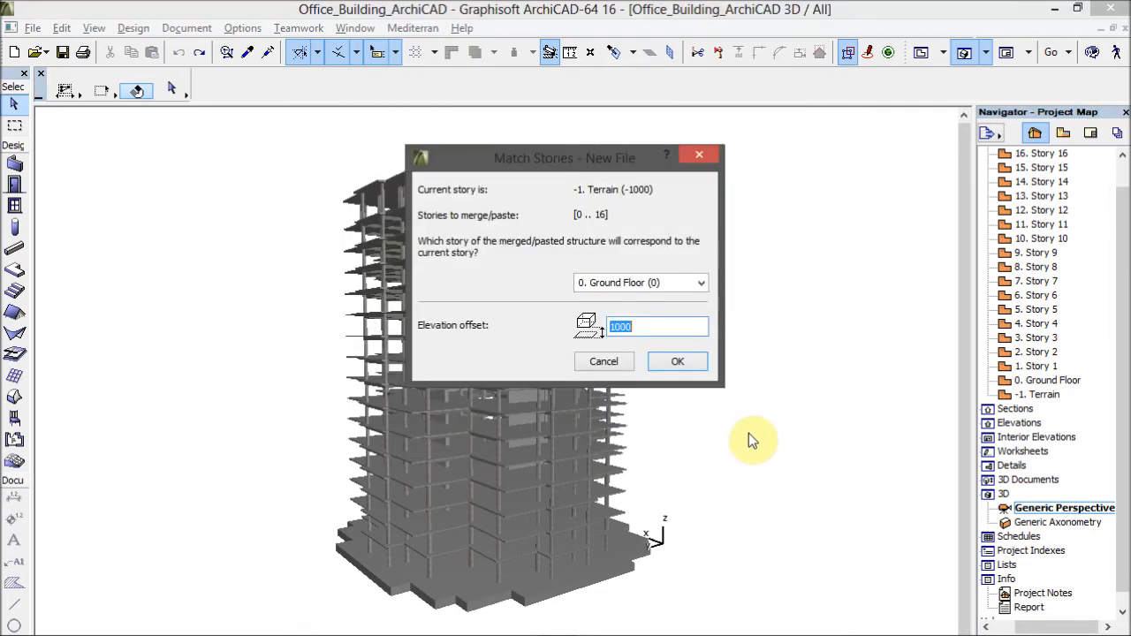
click(689, 363)
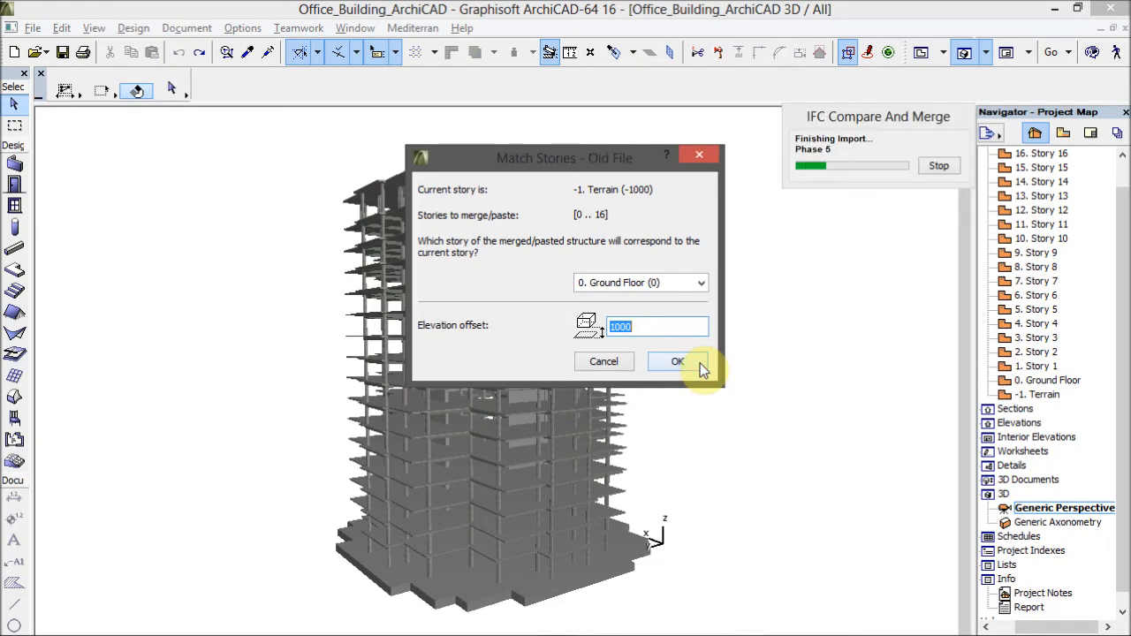
click(699, 363)
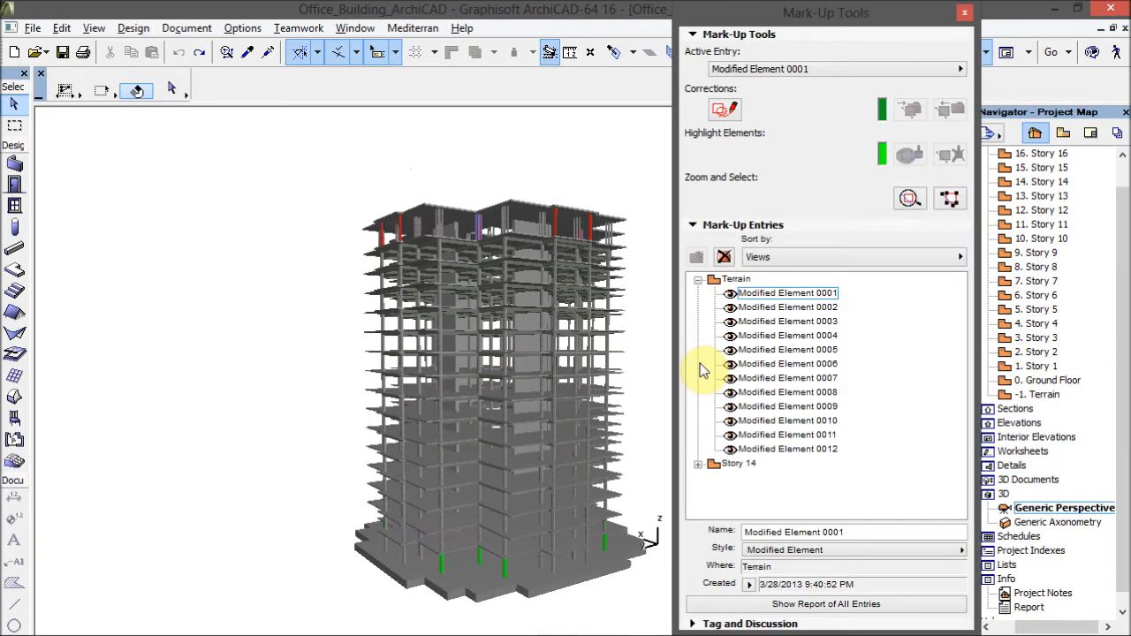
- Expand the Story 14 mark-up entries and sort the whole entry list by Style
middle_drag(586, 404, 456, 362)
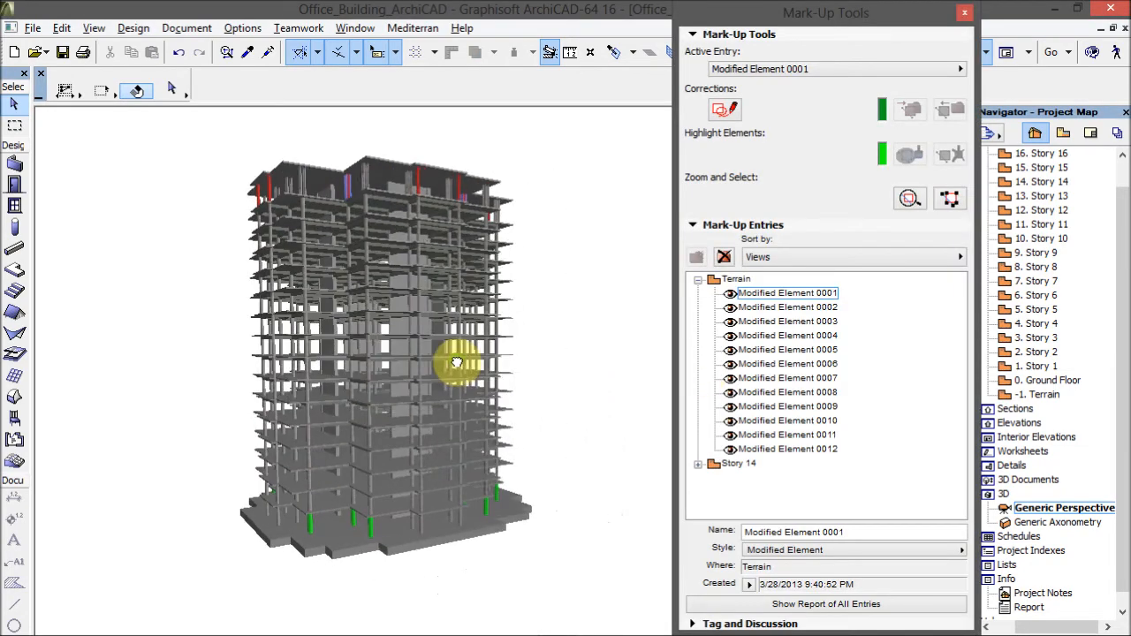
drag(671, 347, 649, 345)
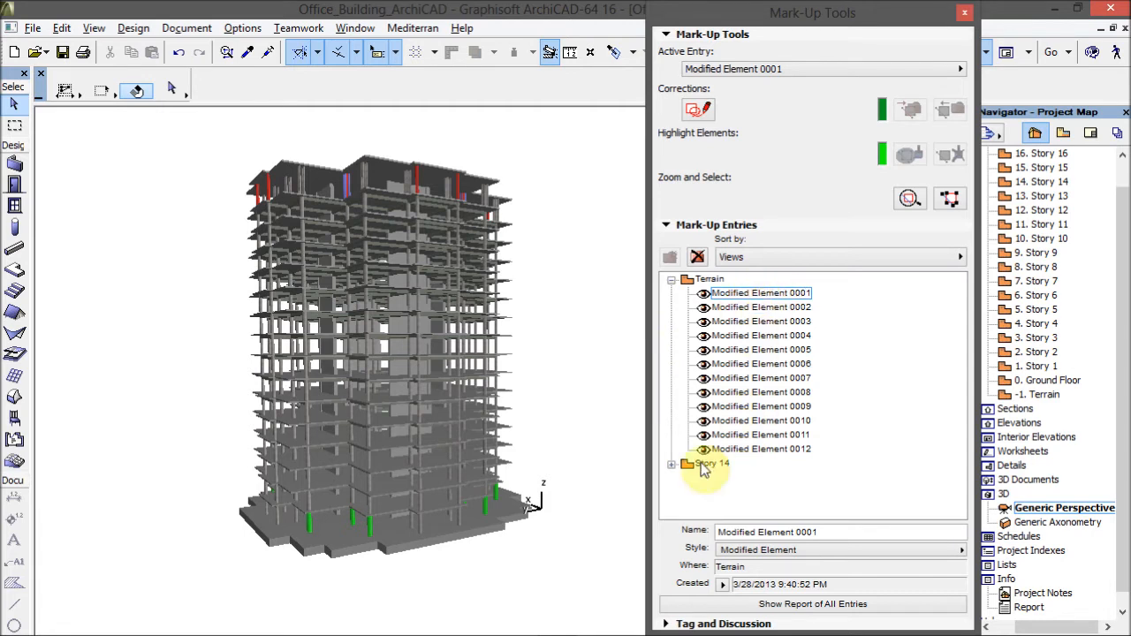
click(671, 463)
drag(951, 371, 957, 287)
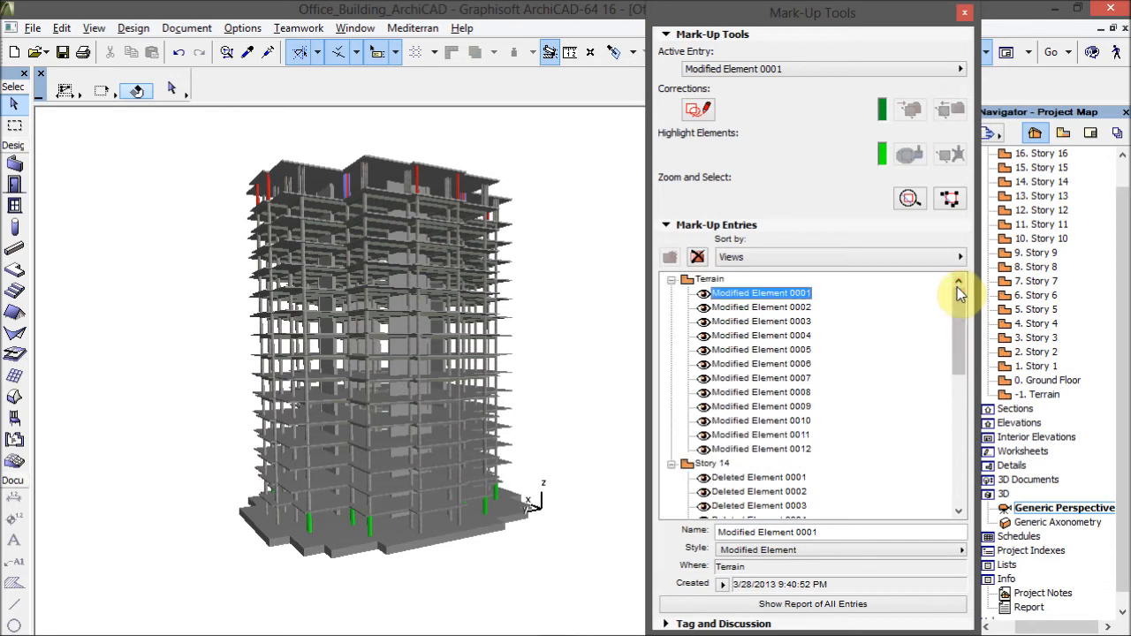
click(825, 259)
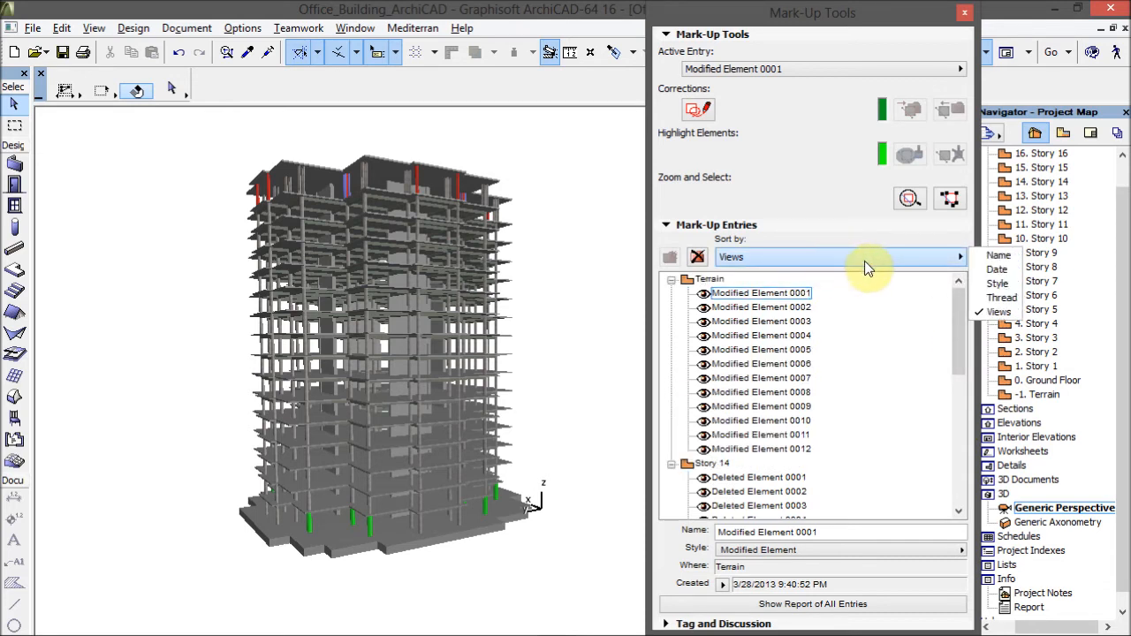
click(991, 255)
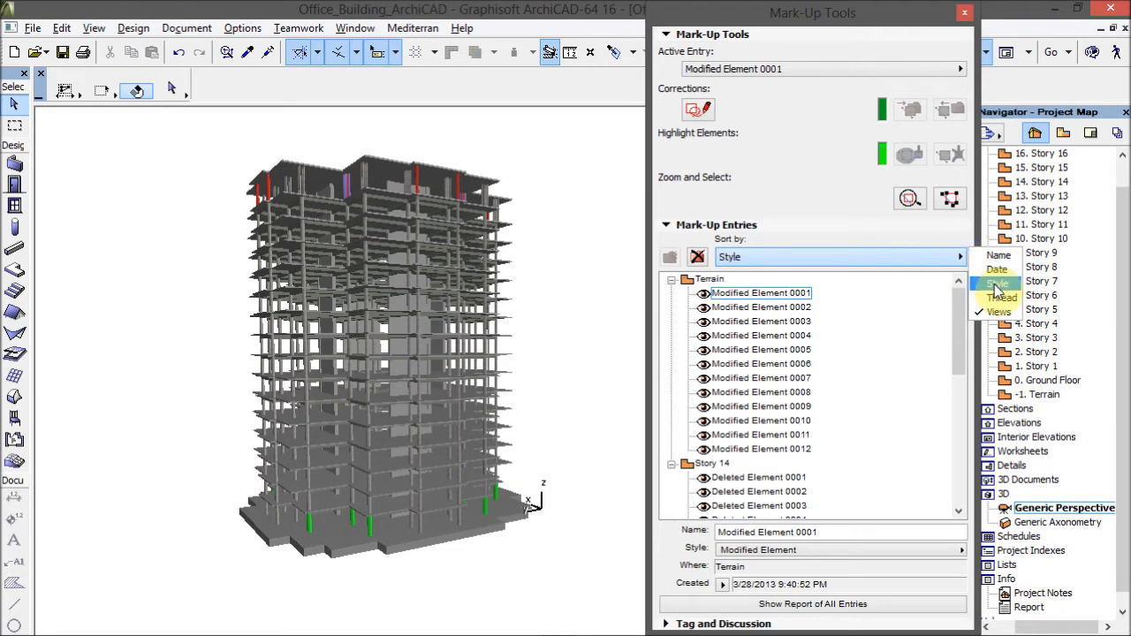
click(998, 283)
drag(960, 362, 963, 491)
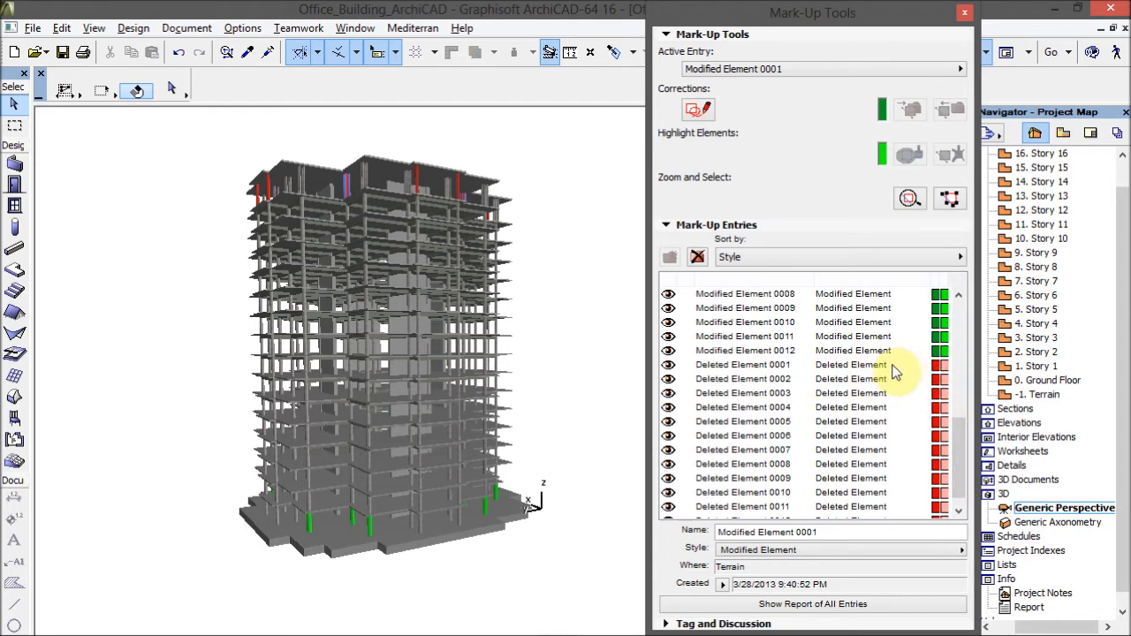
- Select and zoom to the columns of the mark-up entries Deleted Element 0001 and Deleted Element 0004
click(895, 372)
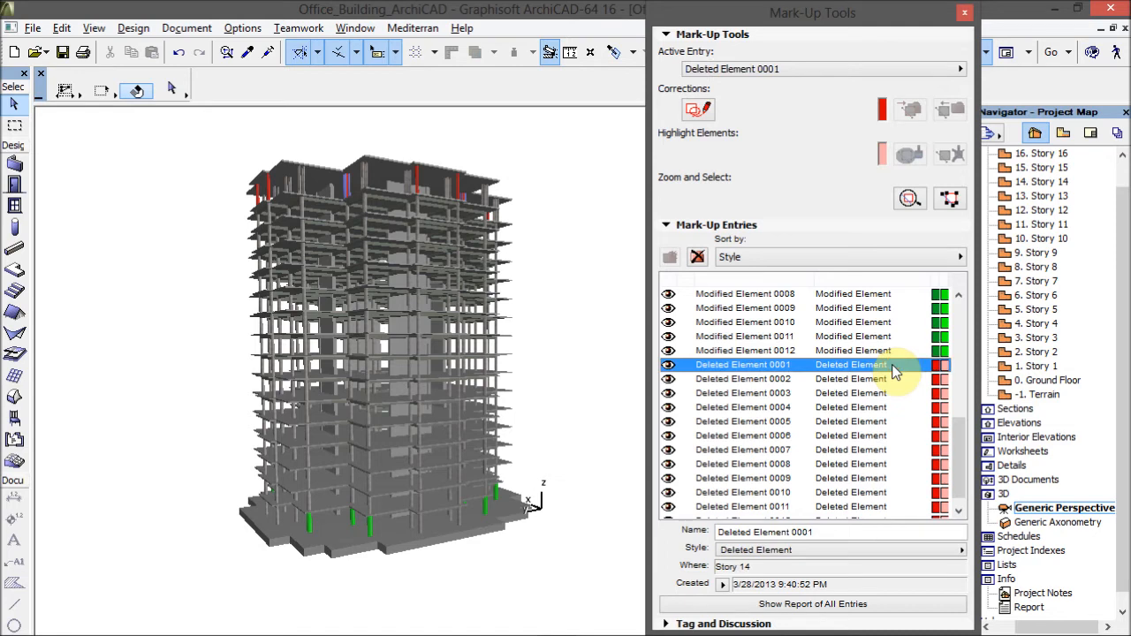
click(945, 208)
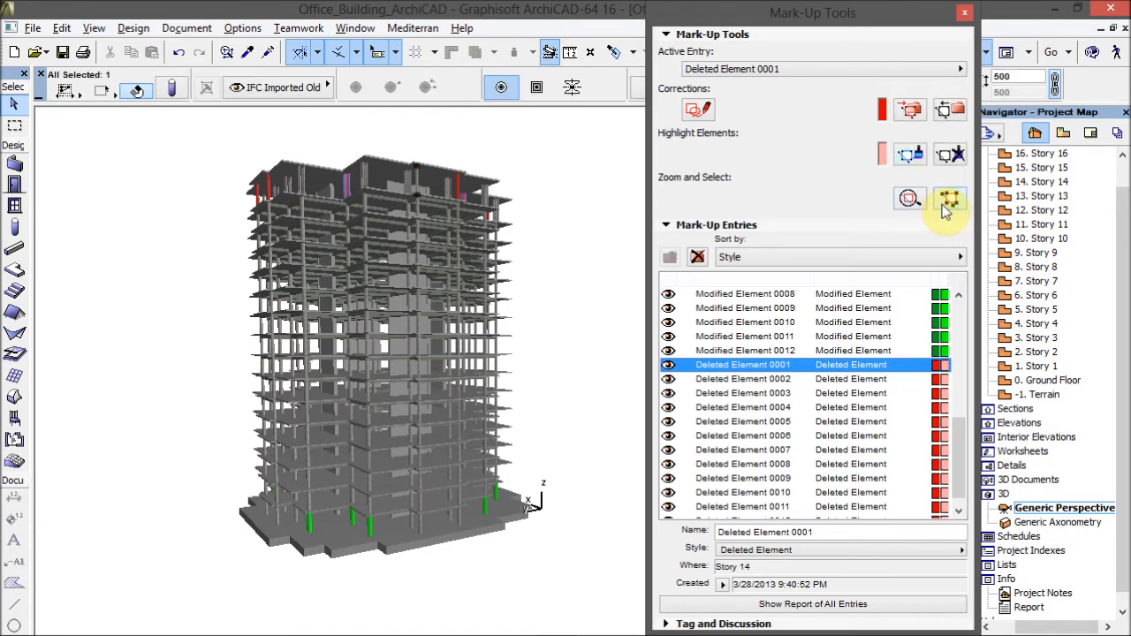
click(894, 201)
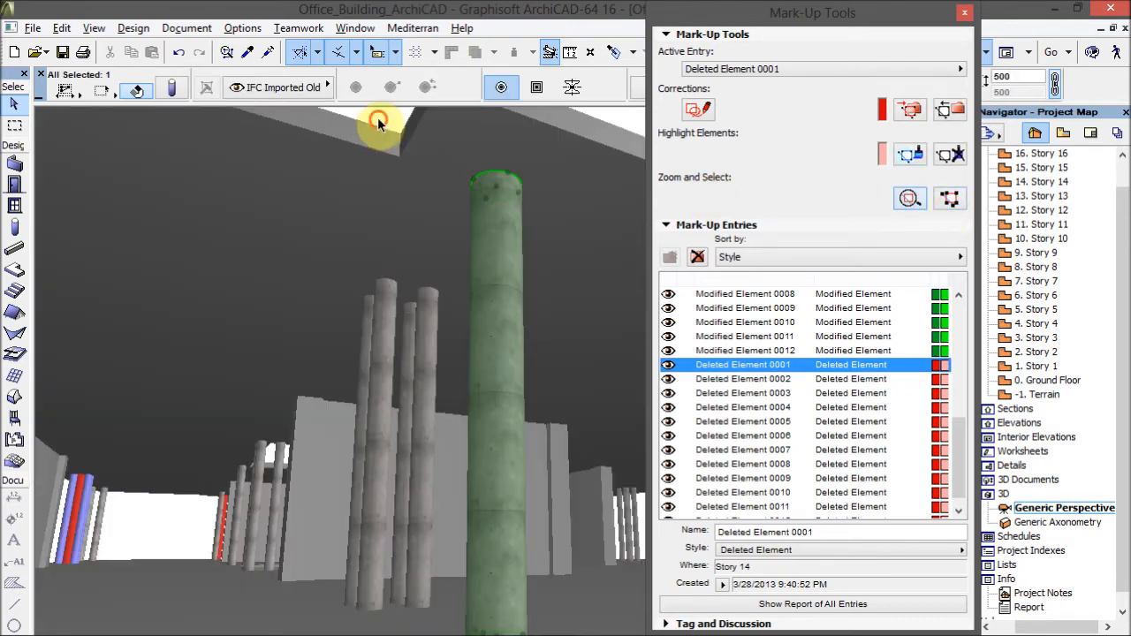
scroll(501, 403, down, 5)
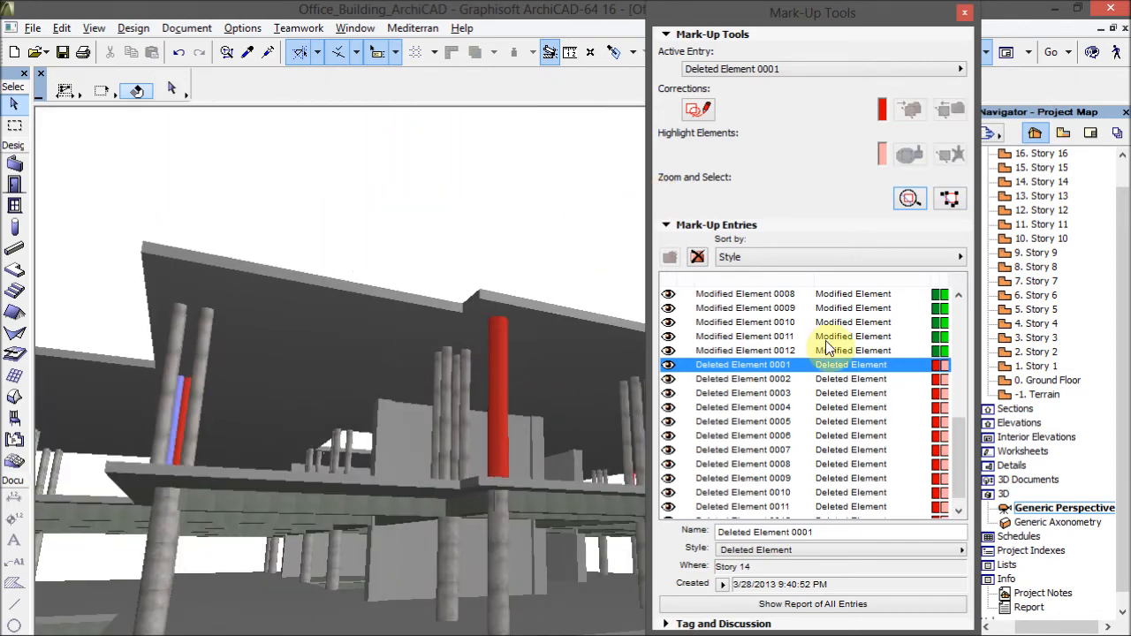
click(872, 407)
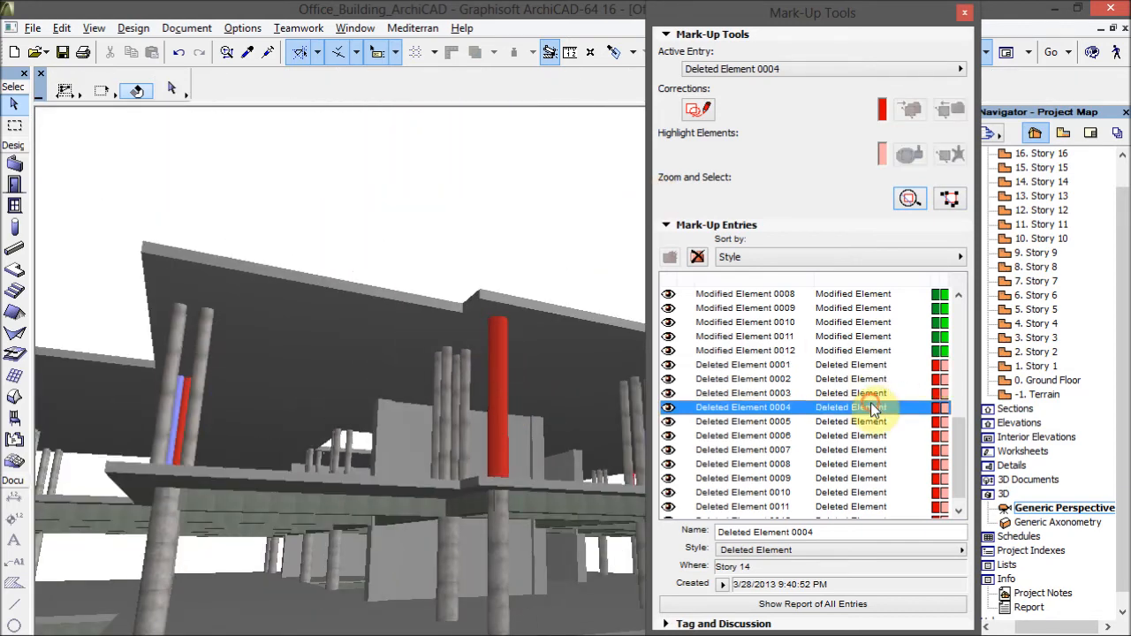
click(951, 200)
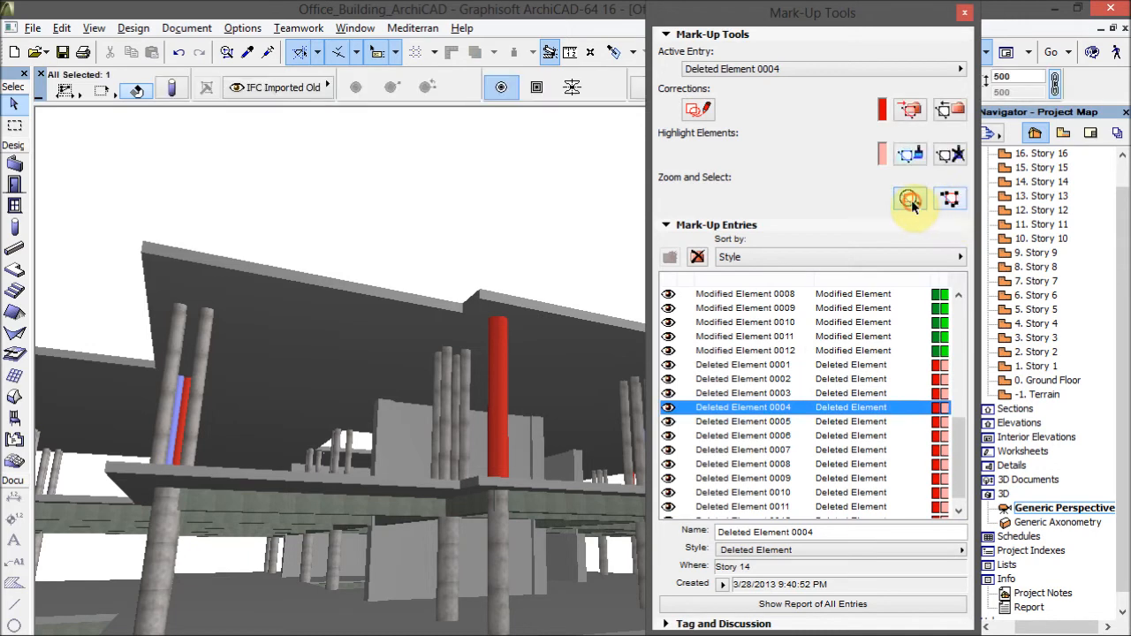
click(910, 200)
click(455, 327)
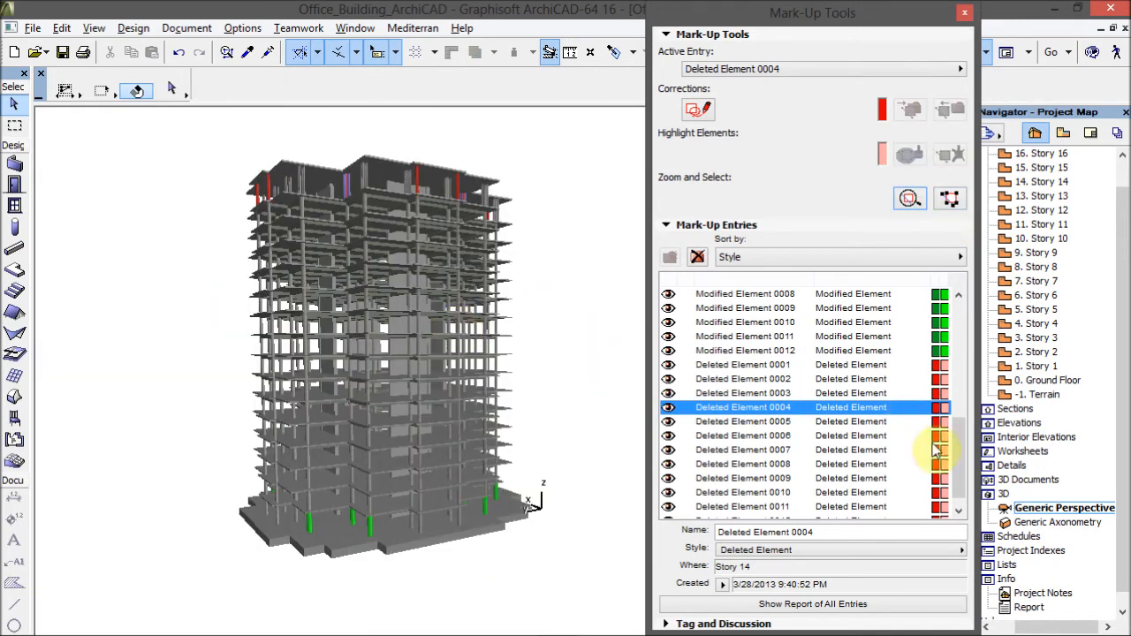
- Locate the column of the mark-up entry New Element 0009 by selecting it in the 3D model
drag(953, 444, 962, 343)
click(874, 366)
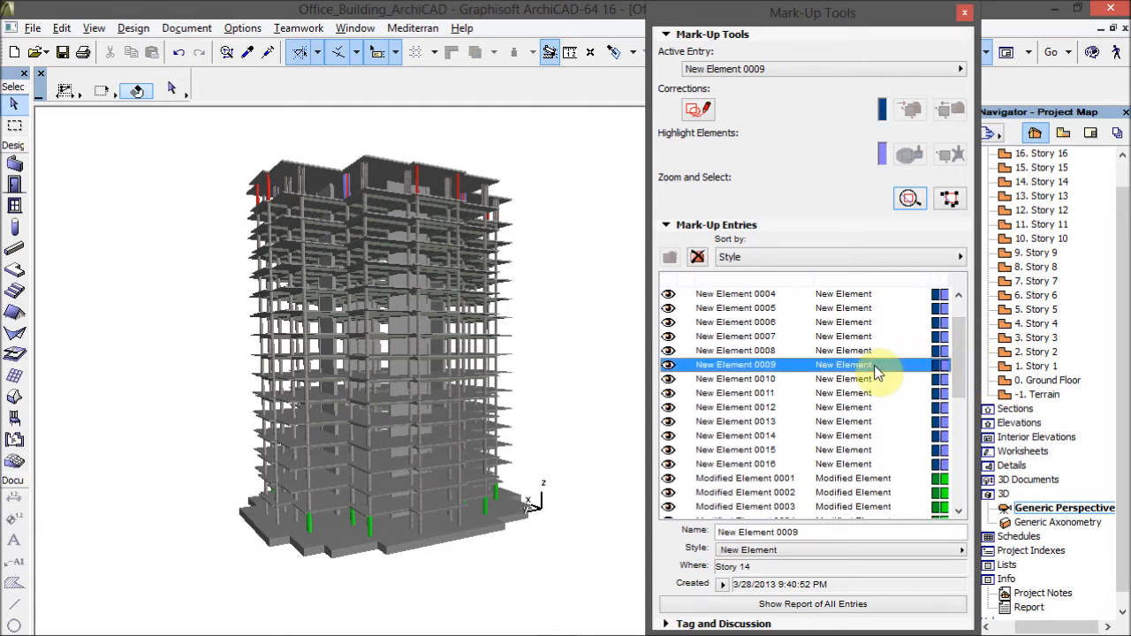
click(948, 200)
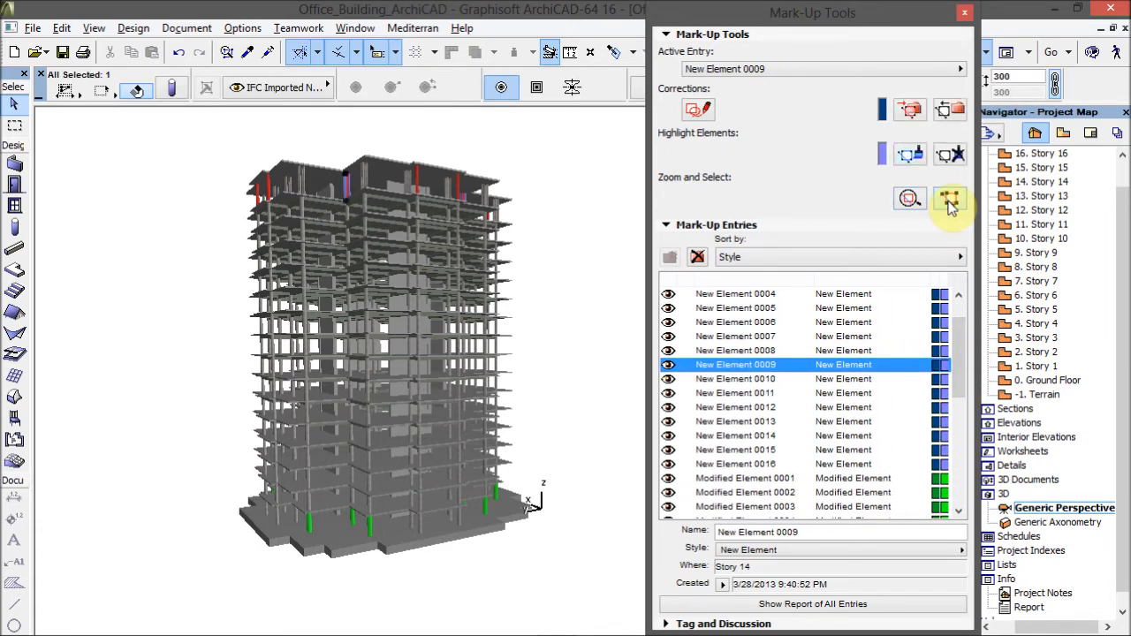
click(340, 157)
- Delete the mark-up entries Deleted Element 0001 to Deleted Element 0012 together with the elements they contain
drag(950, 362, 960, 410)
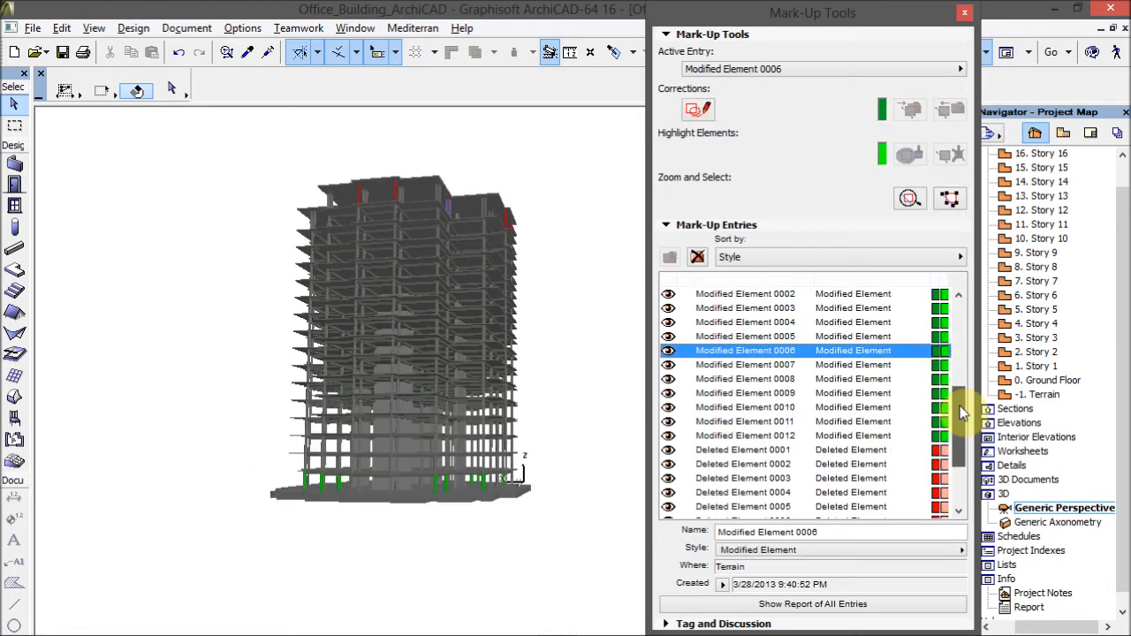
drag(959, 405, 956, 457)
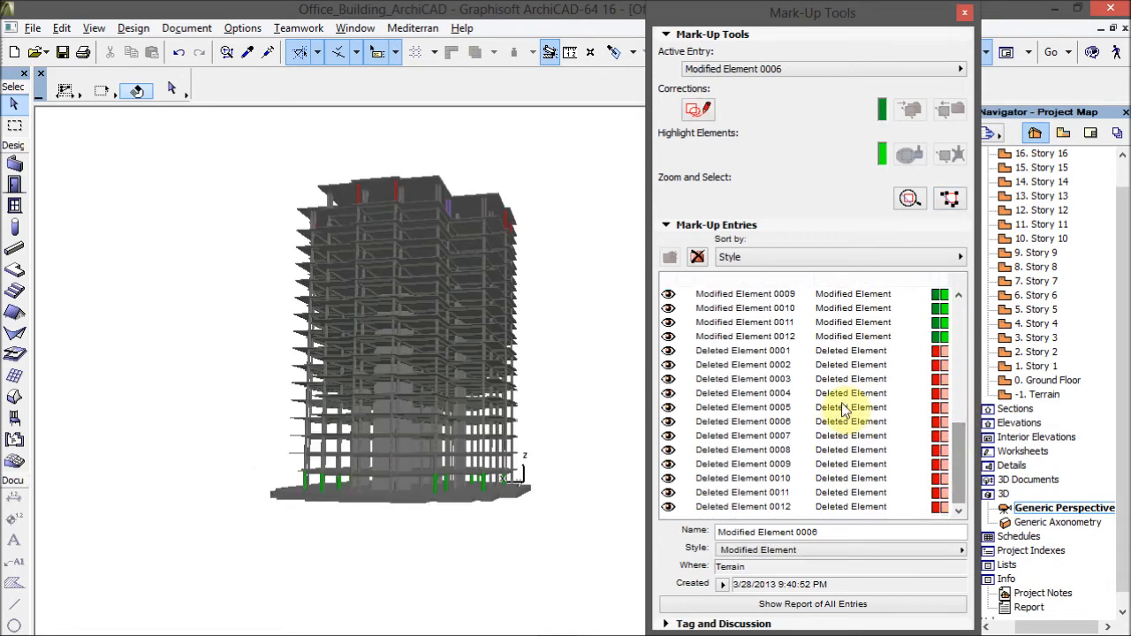
click(859, 351)
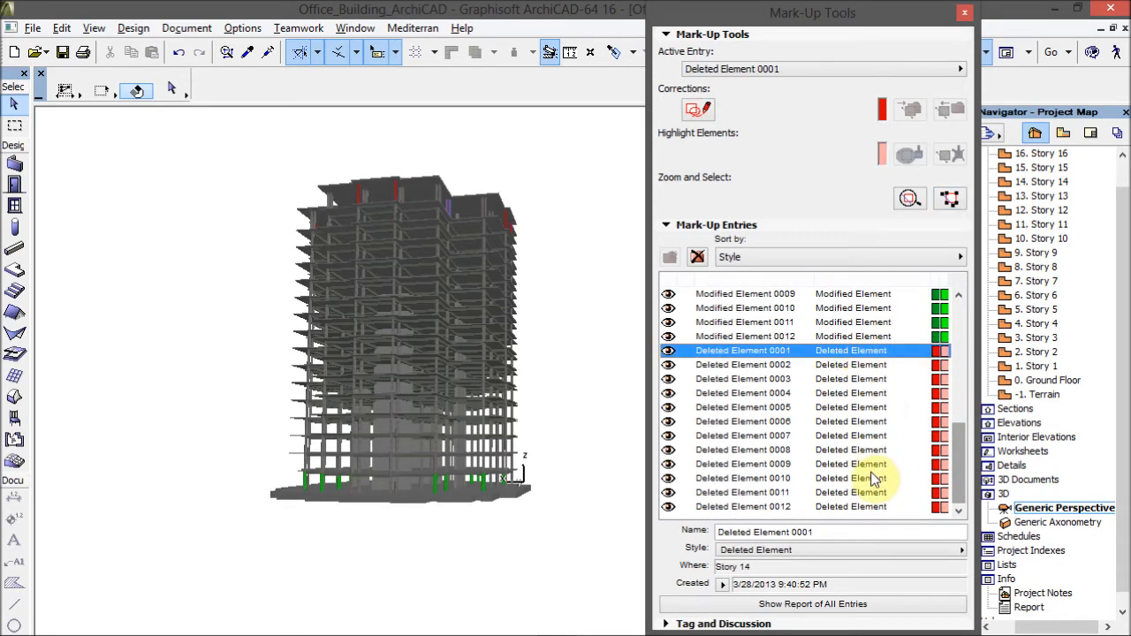
shift+click(865, 508)
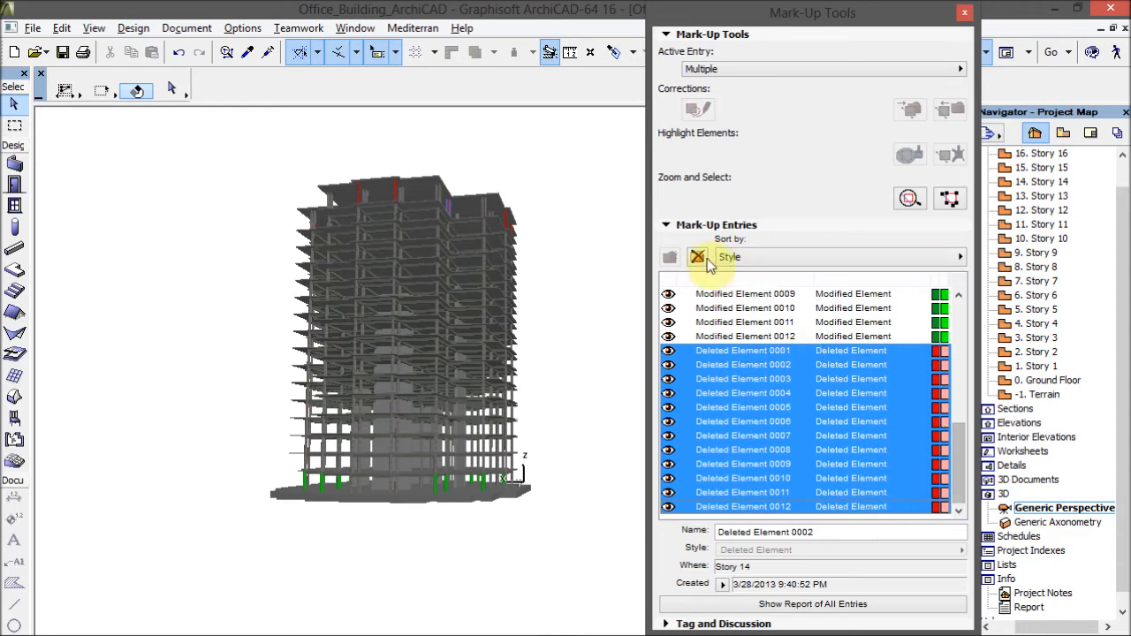
click(698, 258)
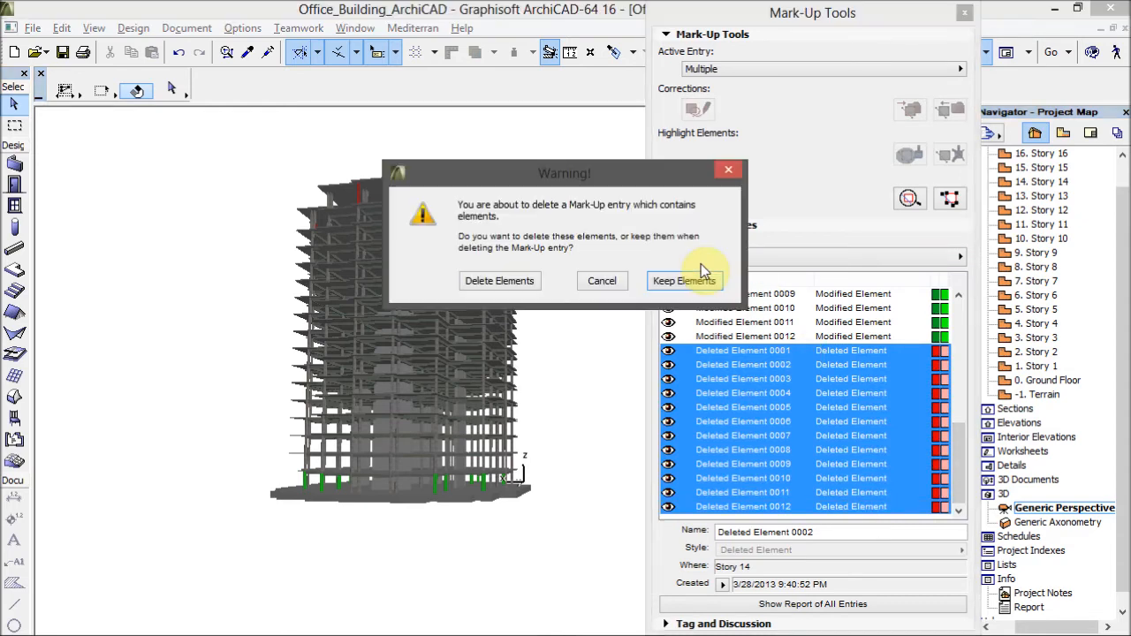
click(532, 288)
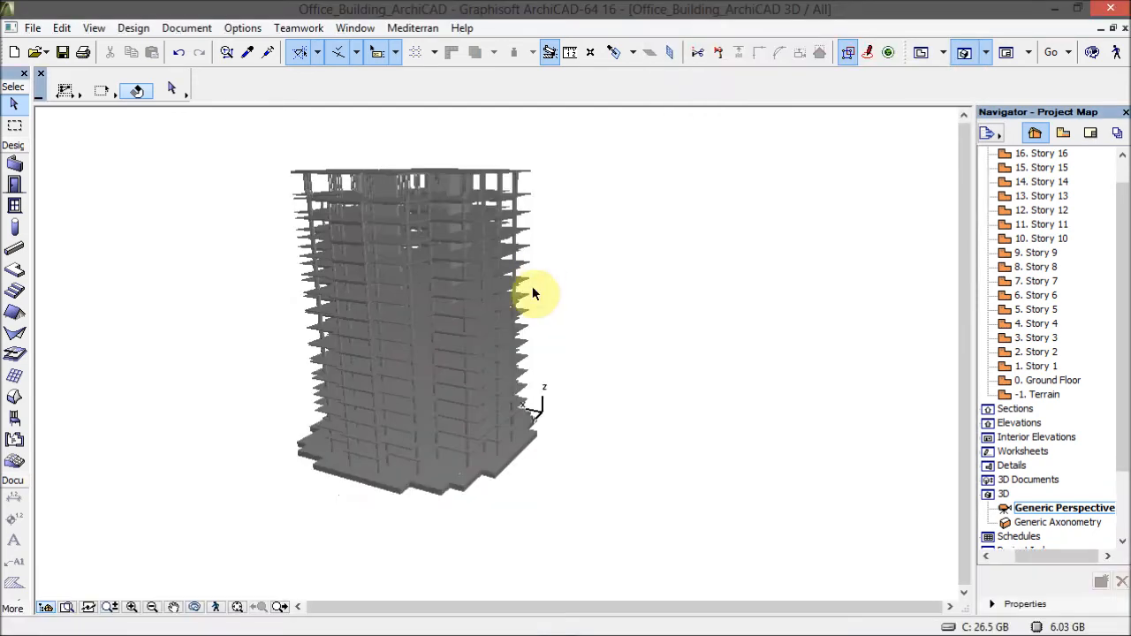
- Enclose the outermost columns on one side of the 3D building in a marquee and delete the columns inside it
drag(650, 338, 736, 327)
click(14, 128)
click(714, 132)
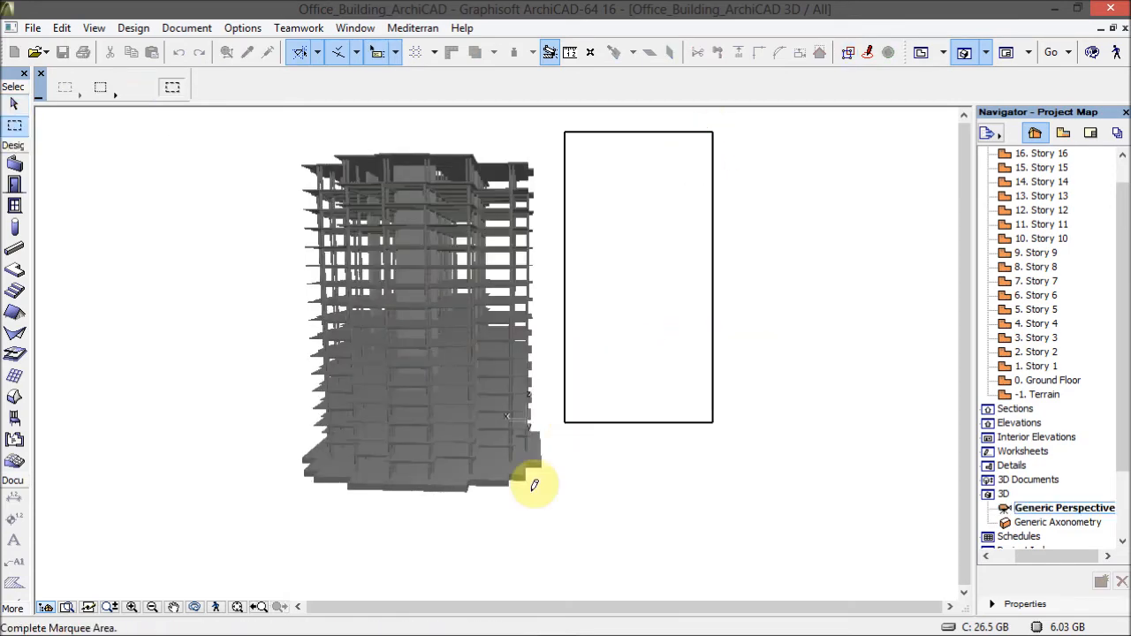
click(520, 534)
click(15, 228)
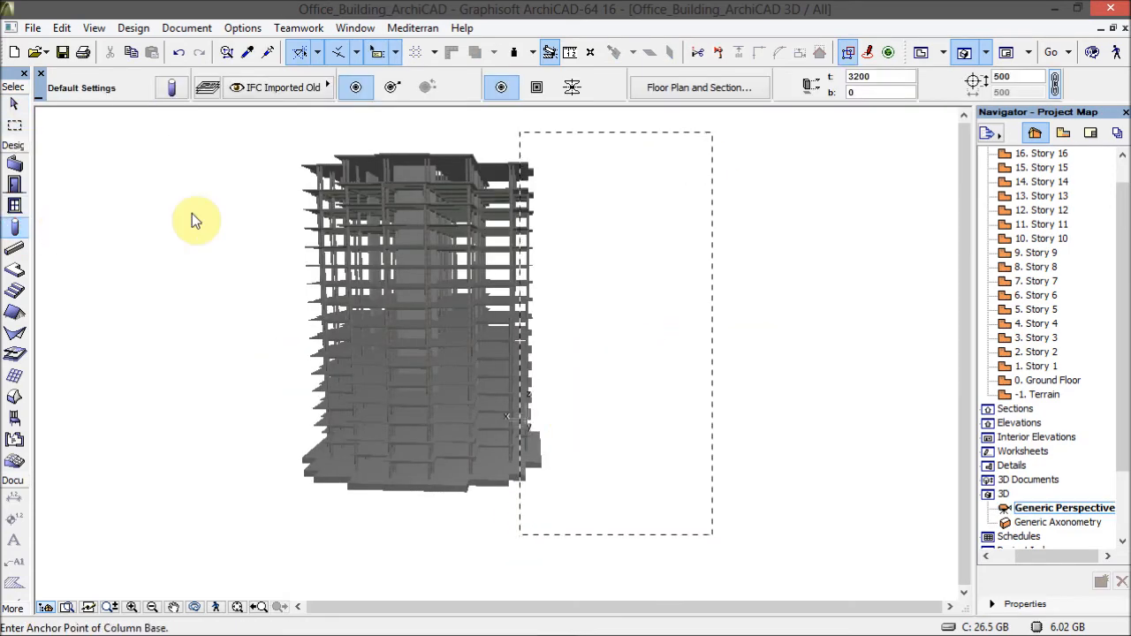
key(Escape)
- Delete the outermost columns inside the marquee on the next two sides of the building
drag(271, 280, 690, 290)
shift+middle_drag(690, 290, 642, 312)
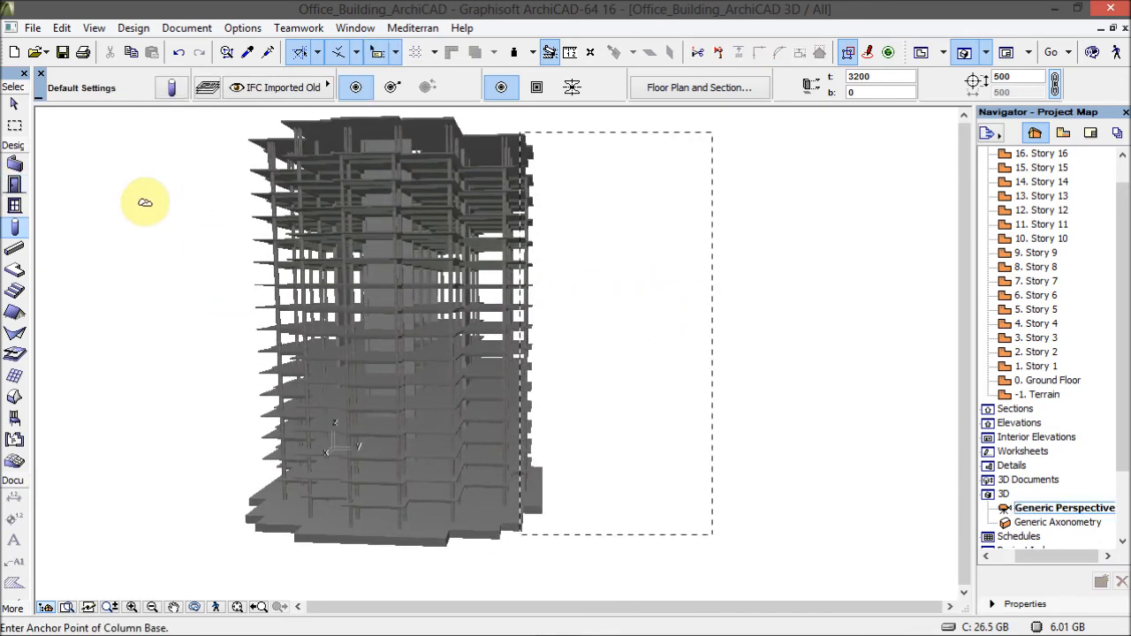
key(ctrl+a)
key(Escape)
shift+middle_drag(210, 326, 638, 325)
shift+middle_drag(440, 259, 584, 345)
key(ctrl+a)
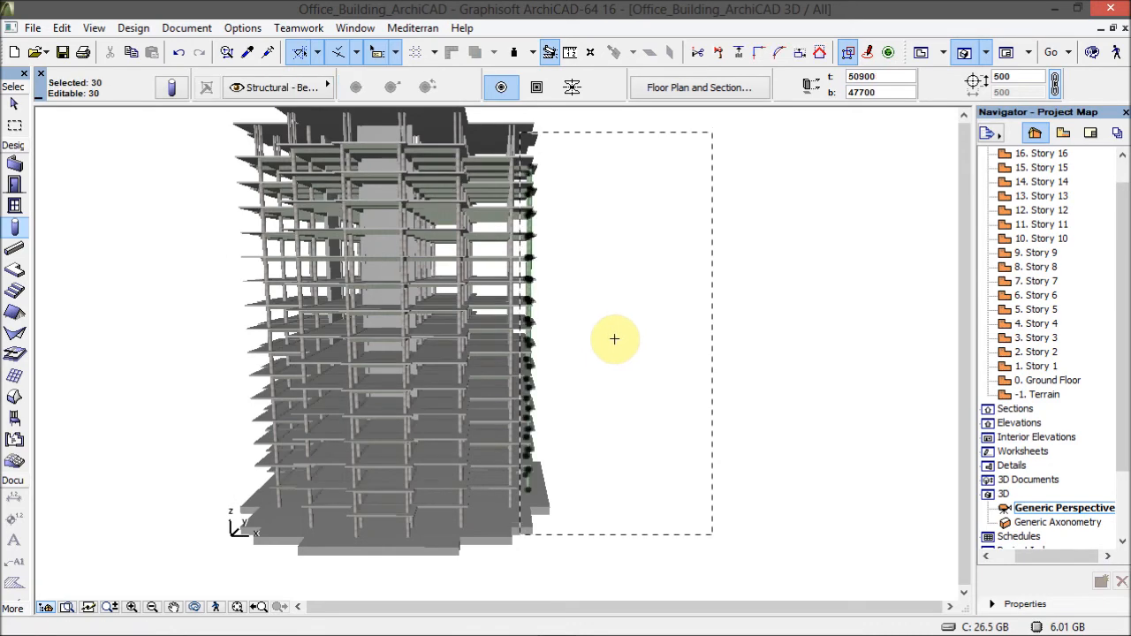
key(Escape)
- Delete the outermost columns inside the marquee on the building's last side and clear the marquee
shift+middle_drag(525, 354, 556, 330)
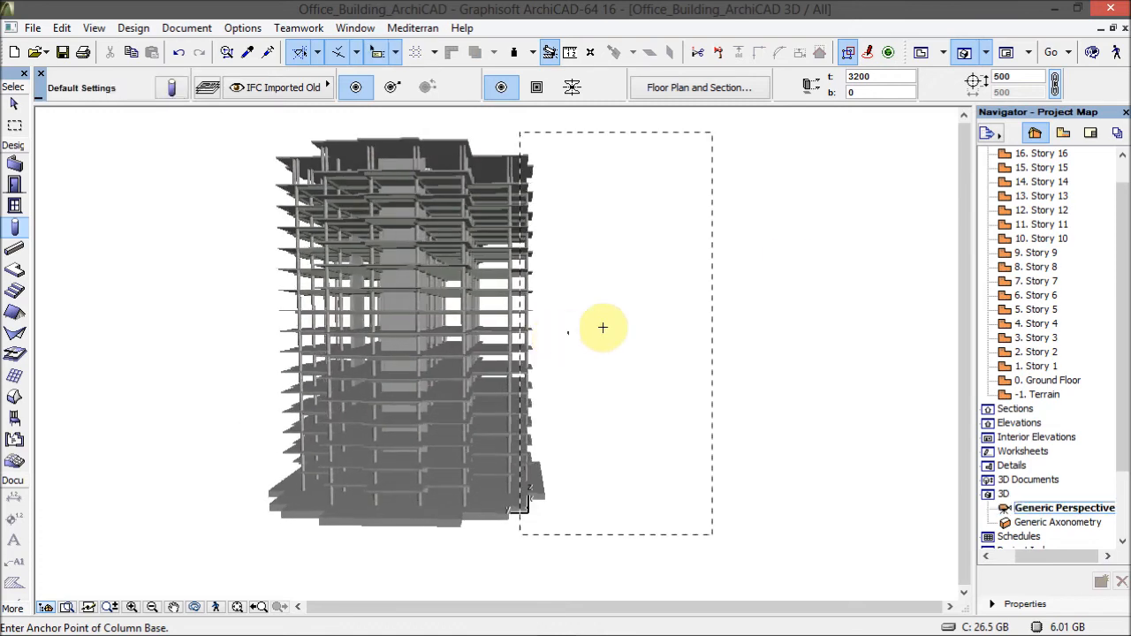
key(ctrl+a)
click(790, 263)
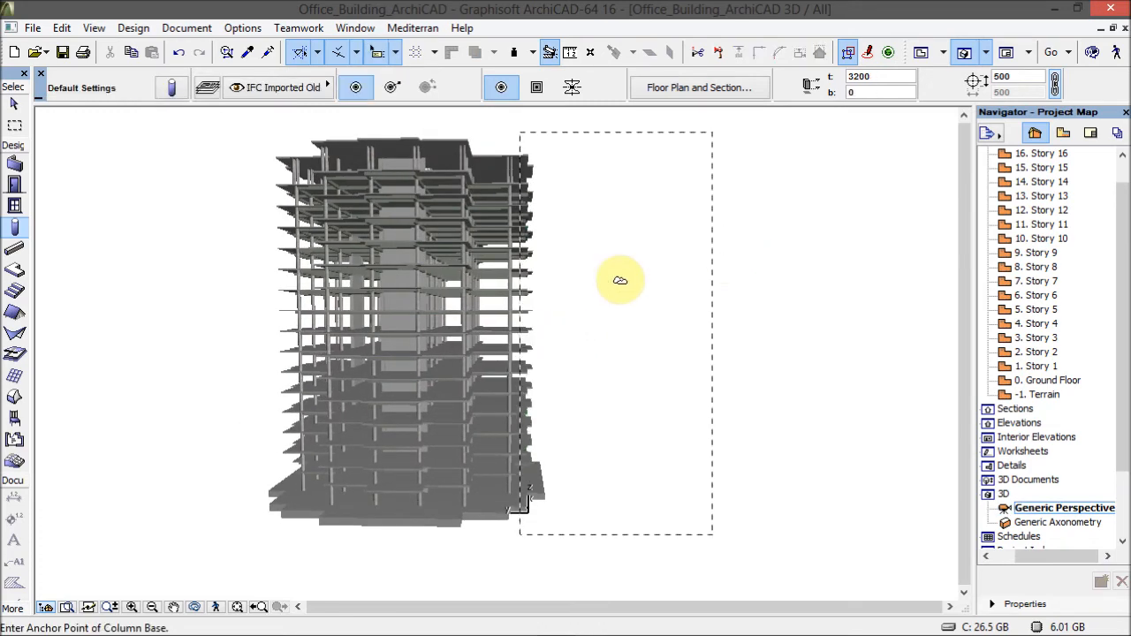
shift+middle_drag(670, 269, 538, 341)
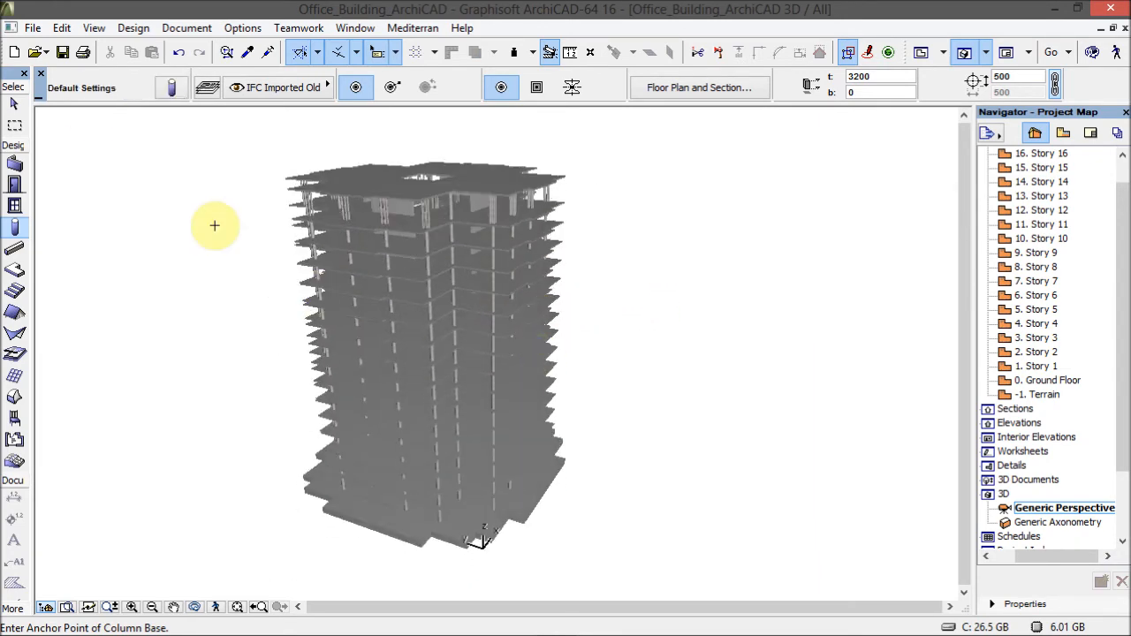
- Export all visible elements as the IFC 2x3 file Office_Building_ArchiCAD_Export_2.ifc in the BIM_Collaboration folder, using the General Translator
click(33, 28)
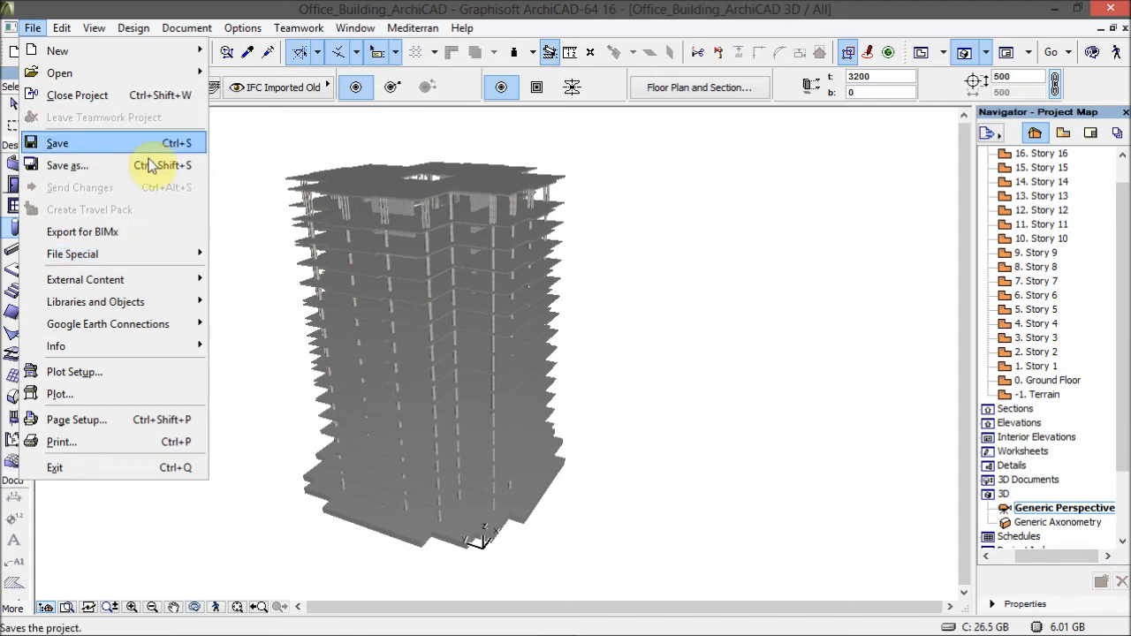
click(123, 176)
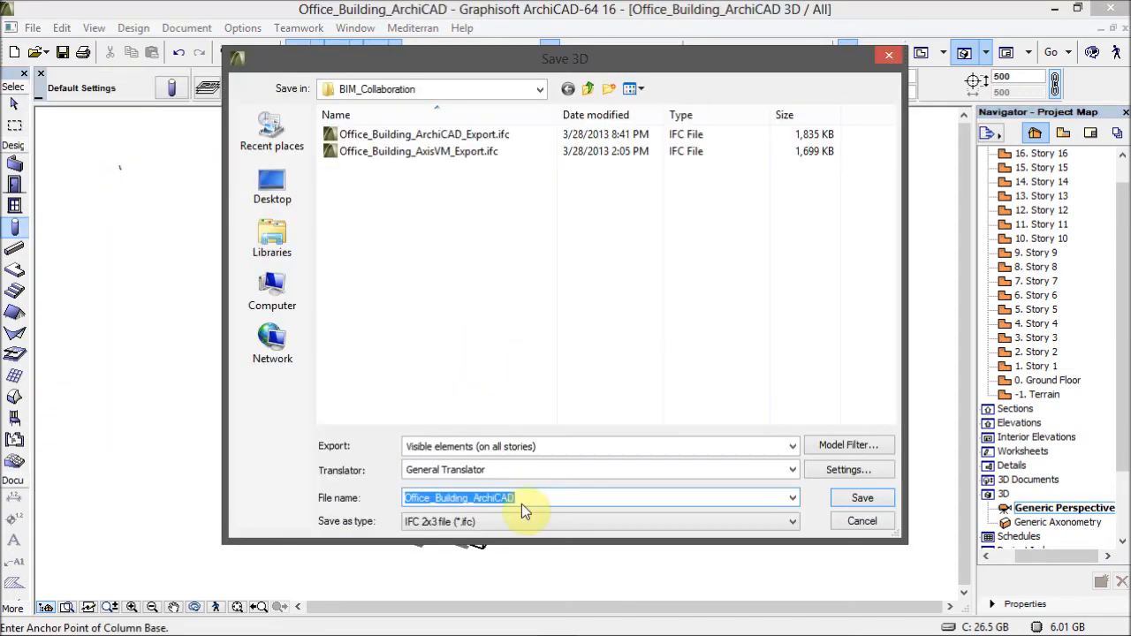
click(492, 134)
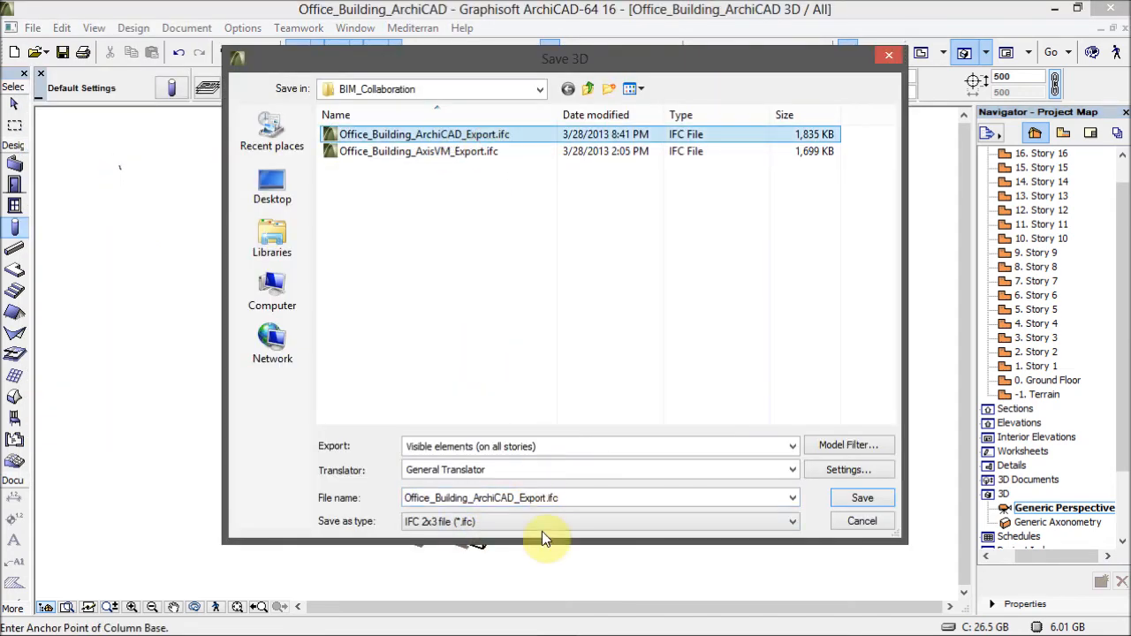
click(540, 497)
click(545, 498)
text(_)
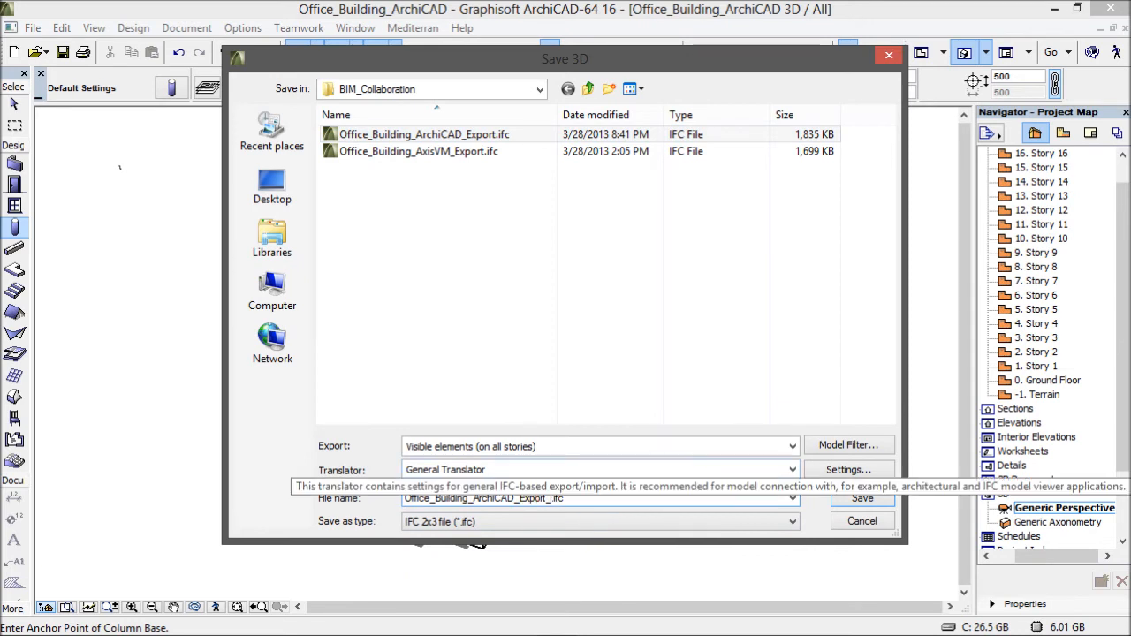
text(2)
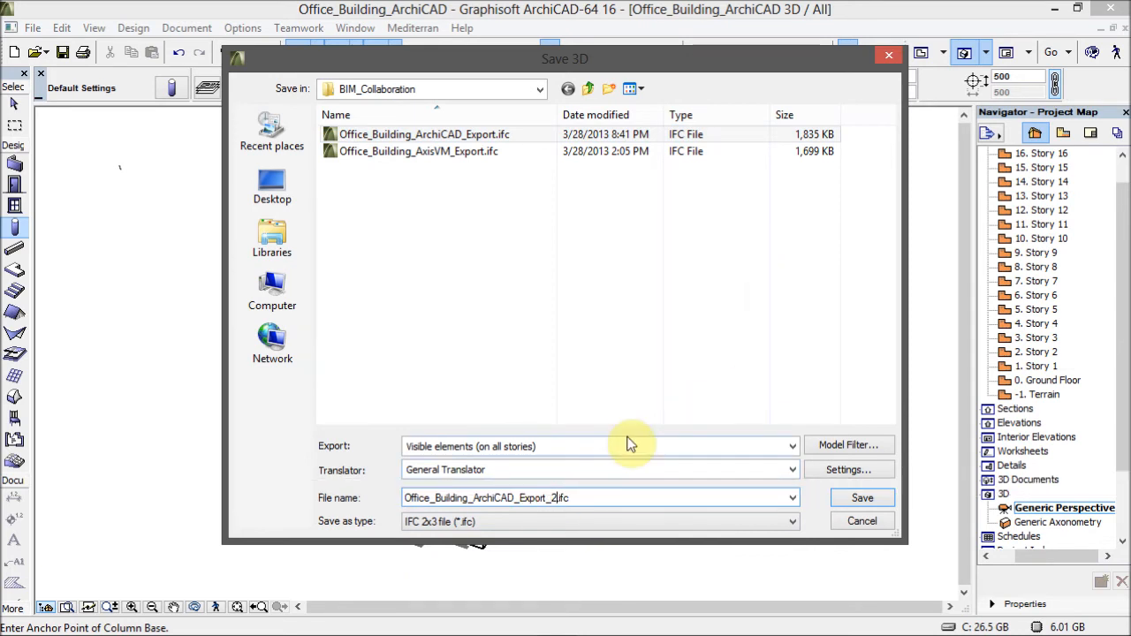
click(854, 500)
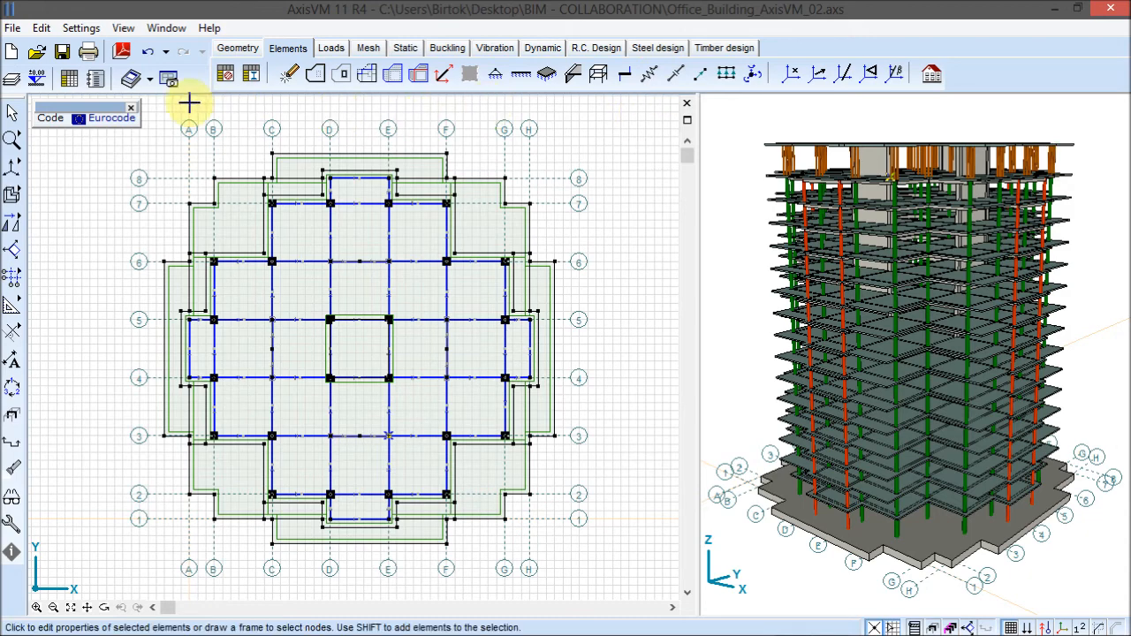
- In AxisVM, import Office_Building_ArchiCAD_Export_2.ifc as architectural model objects with the Update method
click(16, 27)
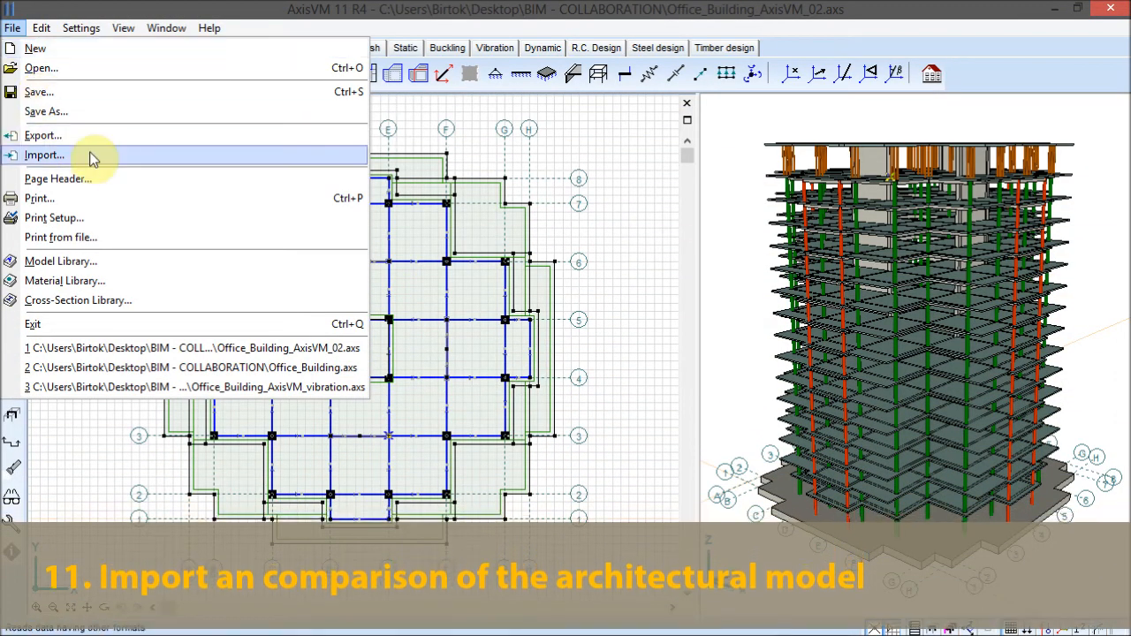
click(122, 161)
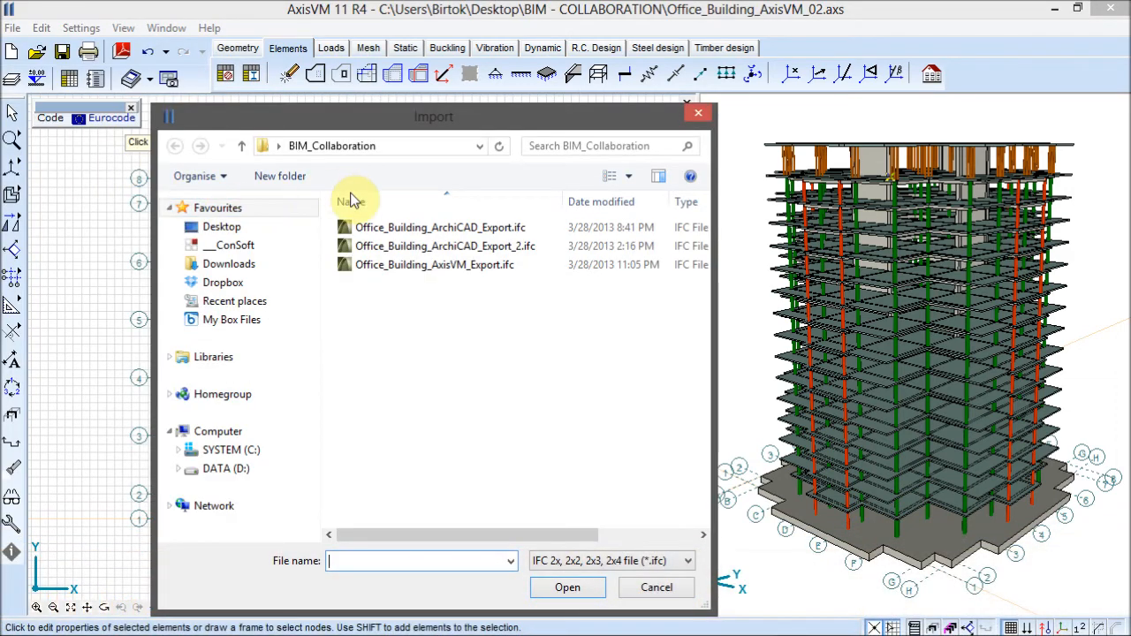
click(526, 254)
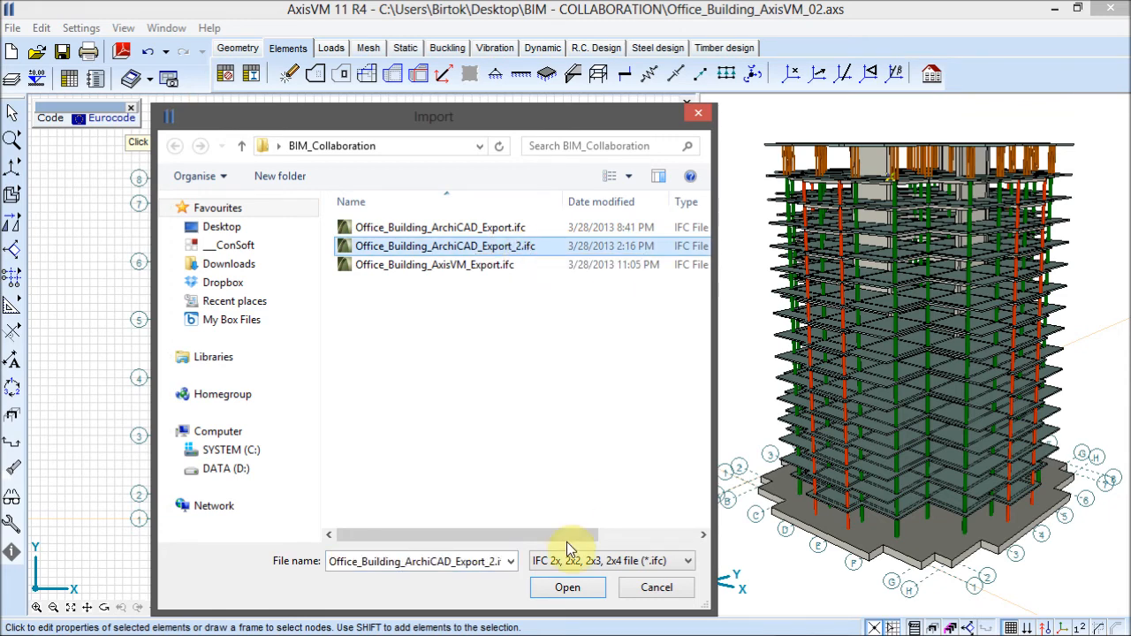
click(570, 587)
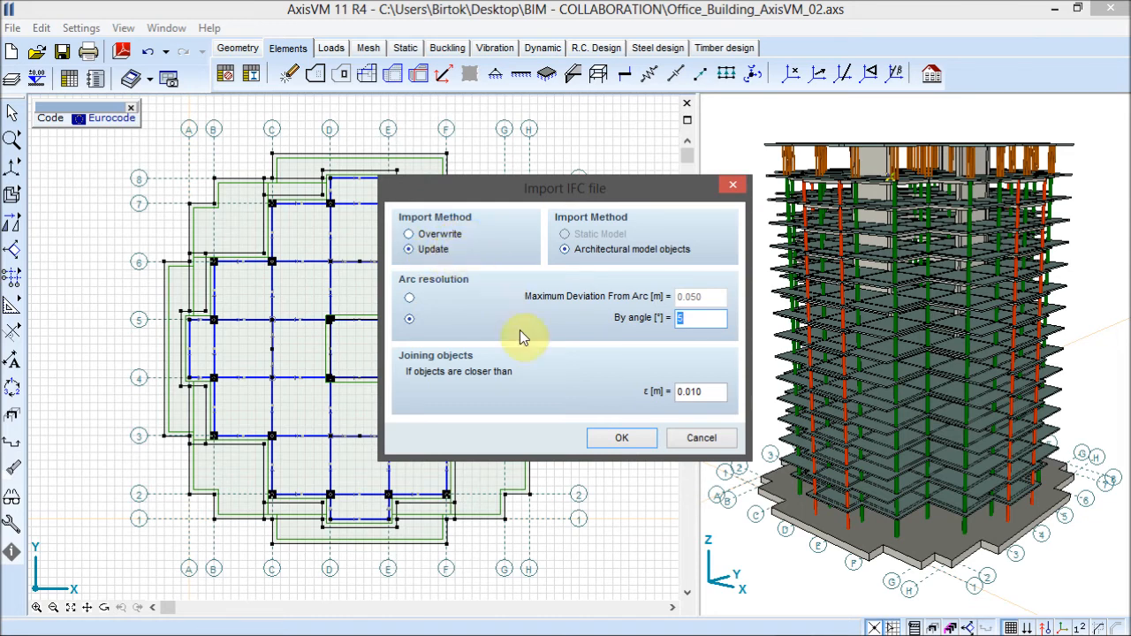
click(636, 441)
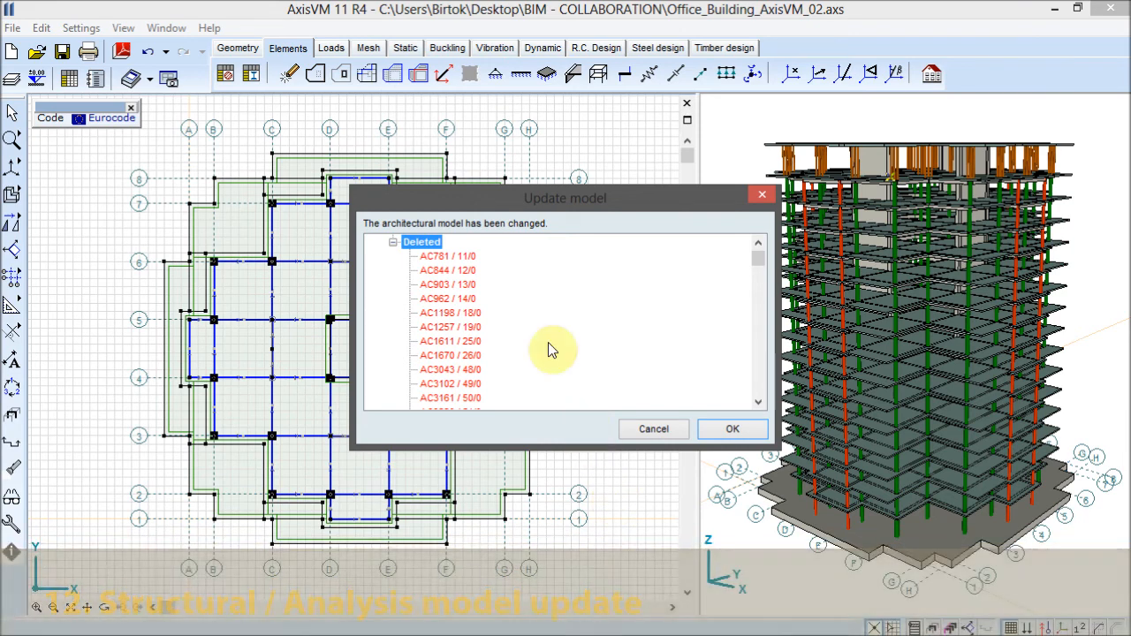
- Review the deleted columns in the model update list, accept the architectural model update and activate the perspective view
mouse_move(757, 254)
mouse_down()
mouse_move(759, 385)
mouse_move(765, 251)
mouse_up()
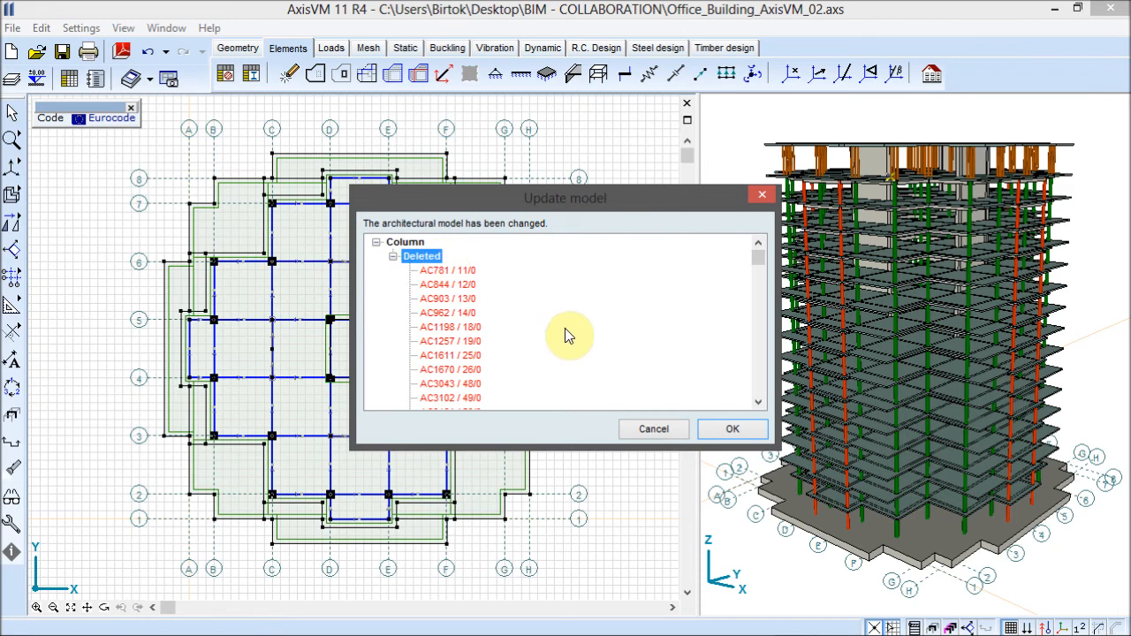
click(741, 429)
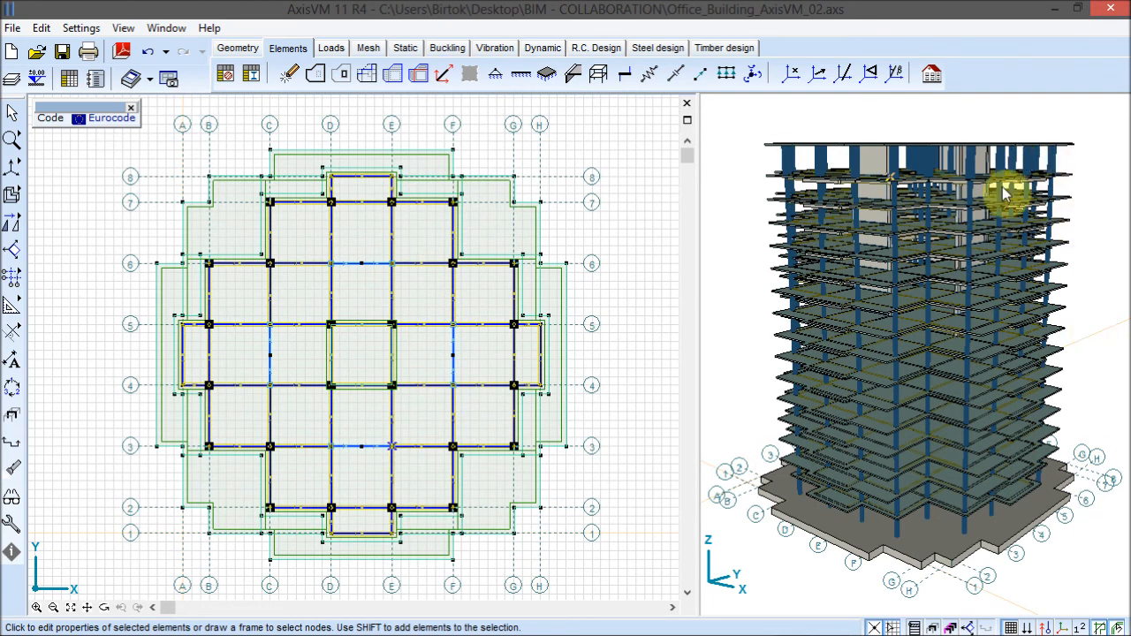
click(1080, 576)
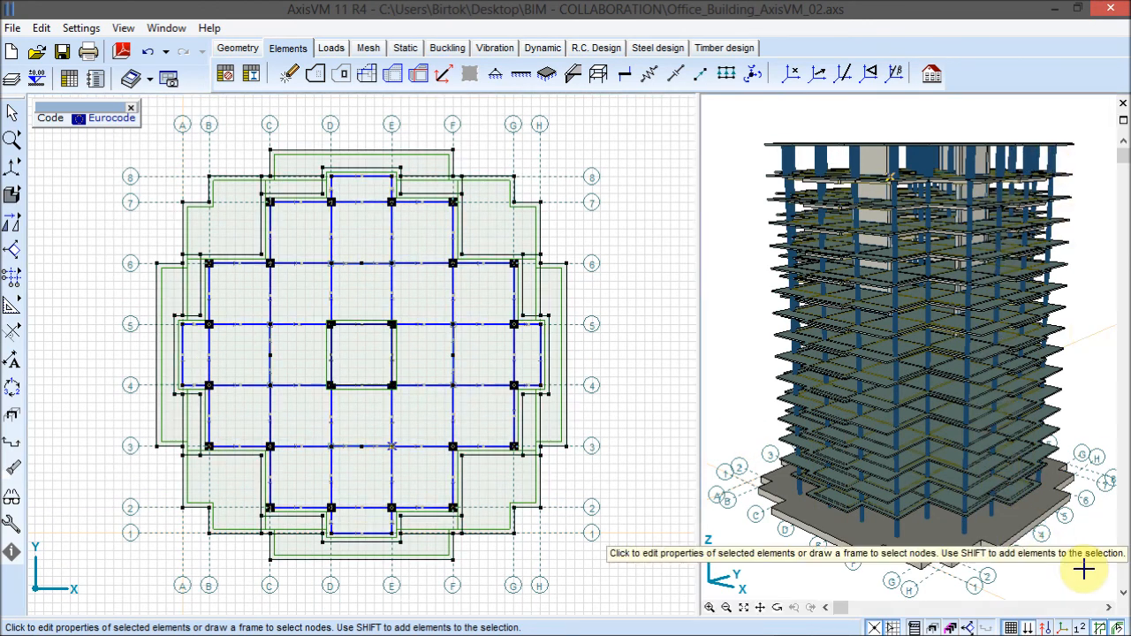